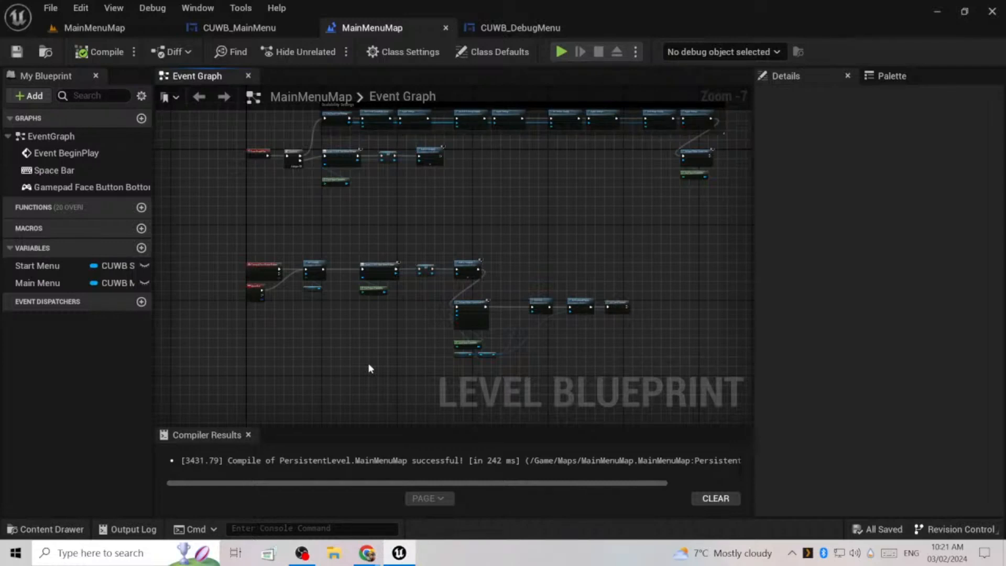
- Add an Open Level (by Name) node in the empty area below the existing event graph nodes
right_drag(375, 379, 425, 332)
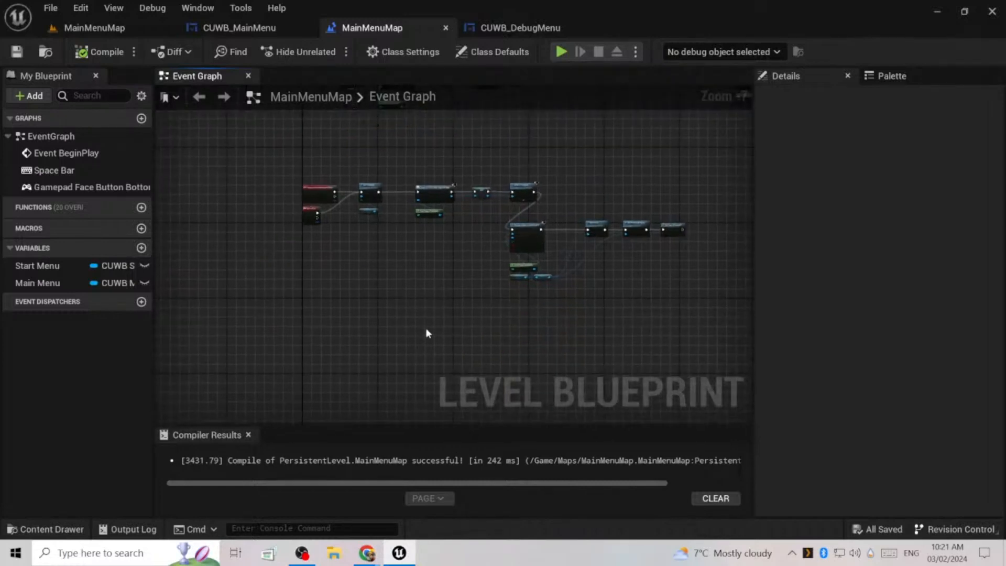
right_click(424, 332)
text(open)
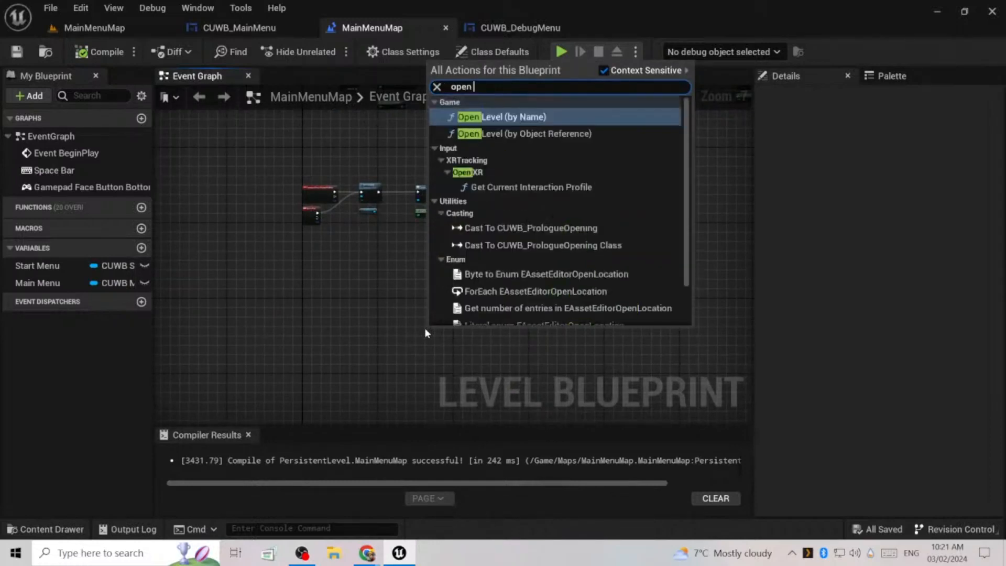
key(Return)
scroll(425, 332, up, 6)
right_drag(501, 296, 506, 187)
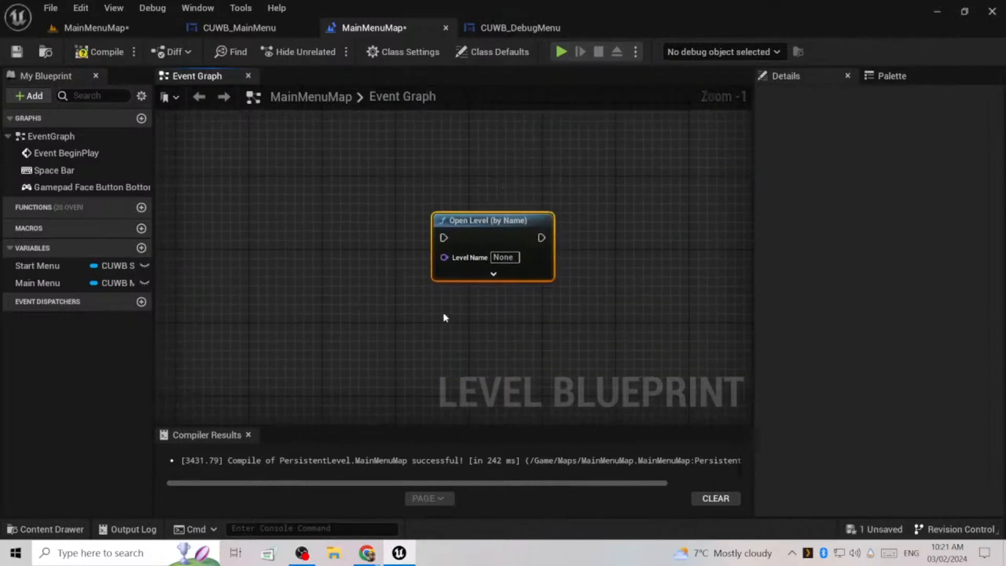
click(411, 342)
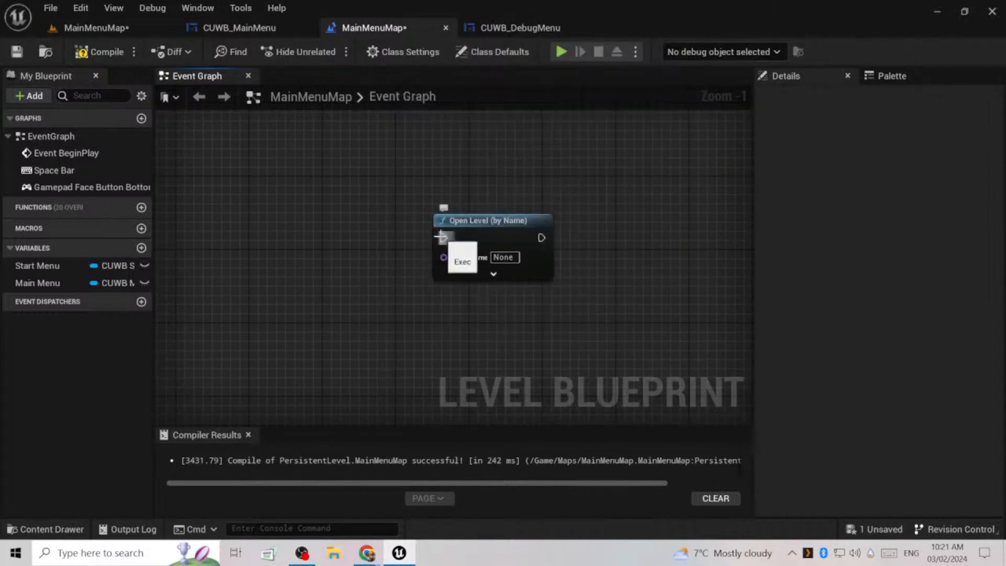
drag(536, 197, 422, 347)
click(422, 347)
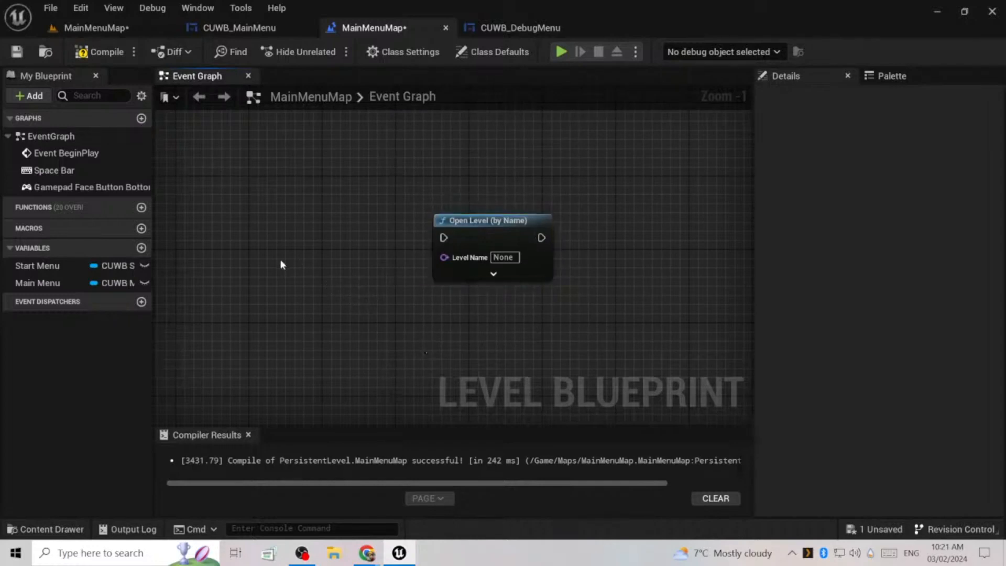
- Add a Delay node with duration 5.0, connect its Completed output to Open Level, and place it in front of that node
key(d)
click(281, 260)
click(334, 304)
text(4)
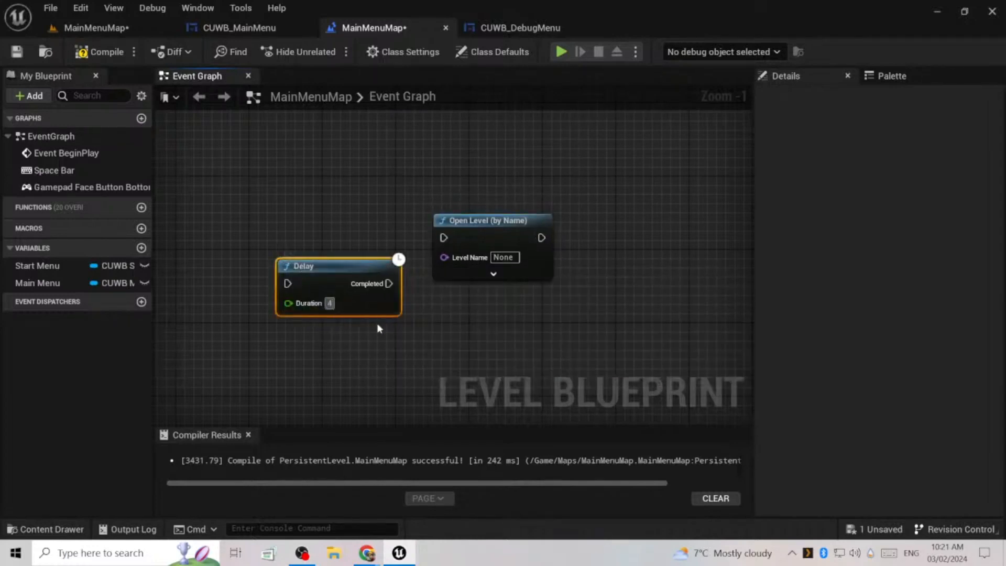
click(385, 322)
drag(395, 283, 444, 237)
drag(323, 270, 287, 220)
right_drag(203, 202, 369, 246)
click(477, 251)
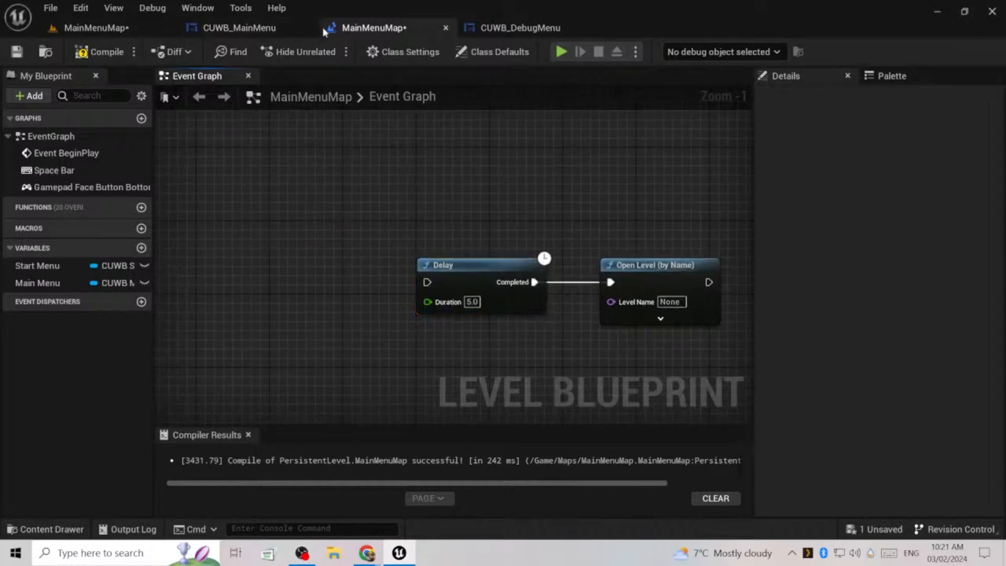
- Reorder the open editors so the MainMenuMap level blueprint comes directly before CUWB_MainMenu
click(238, 27)
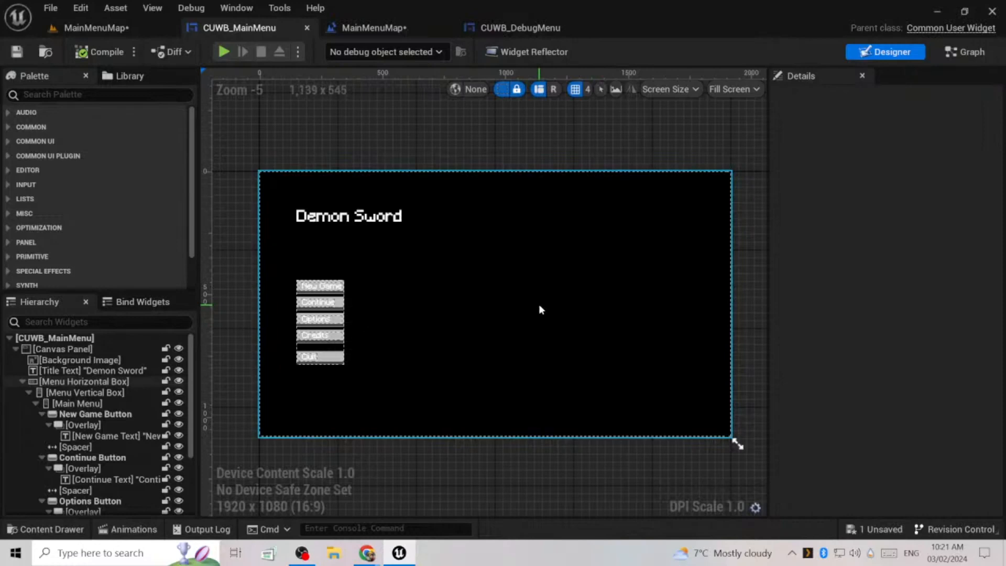
click(131, 29)
click(262, 29)
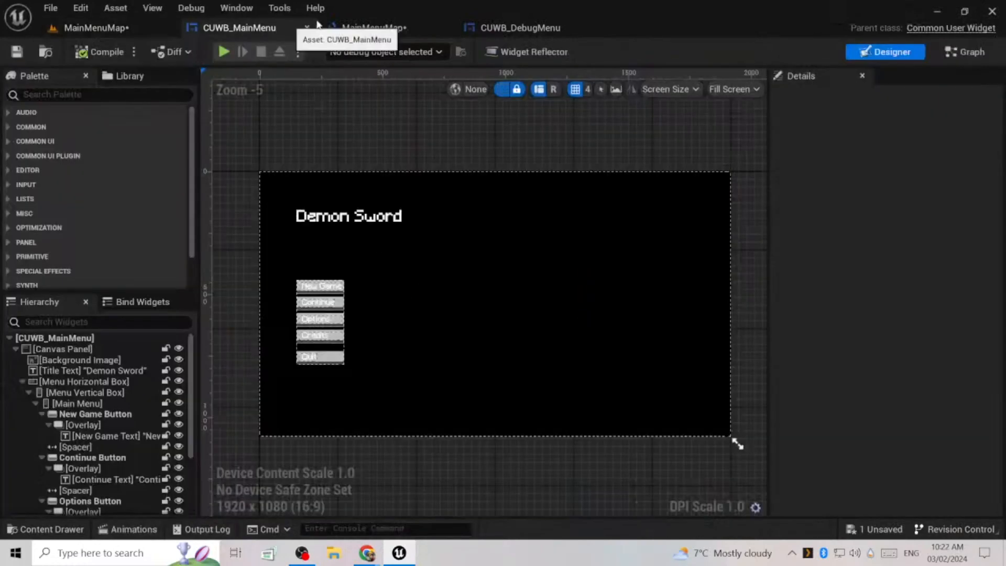
click(398, 28)
drag(398, 29, 243, 27)
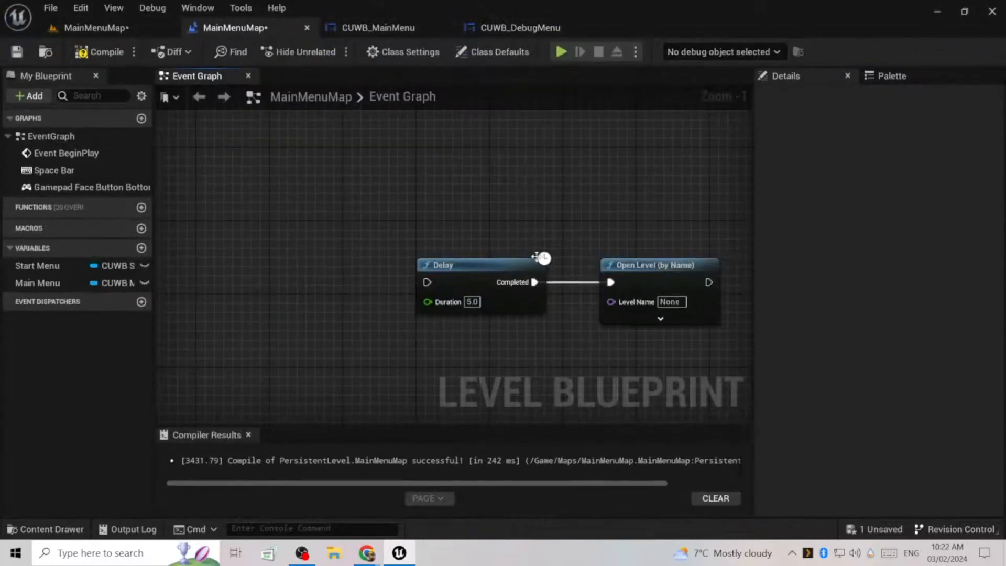
drag(646, 196, 659, 397)
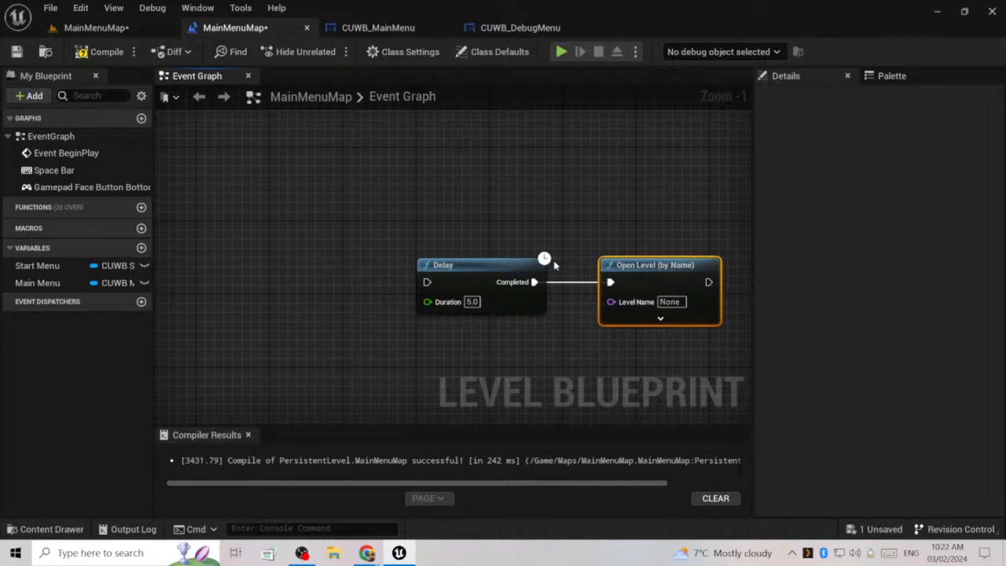
drag(653, 368, 516, 283)
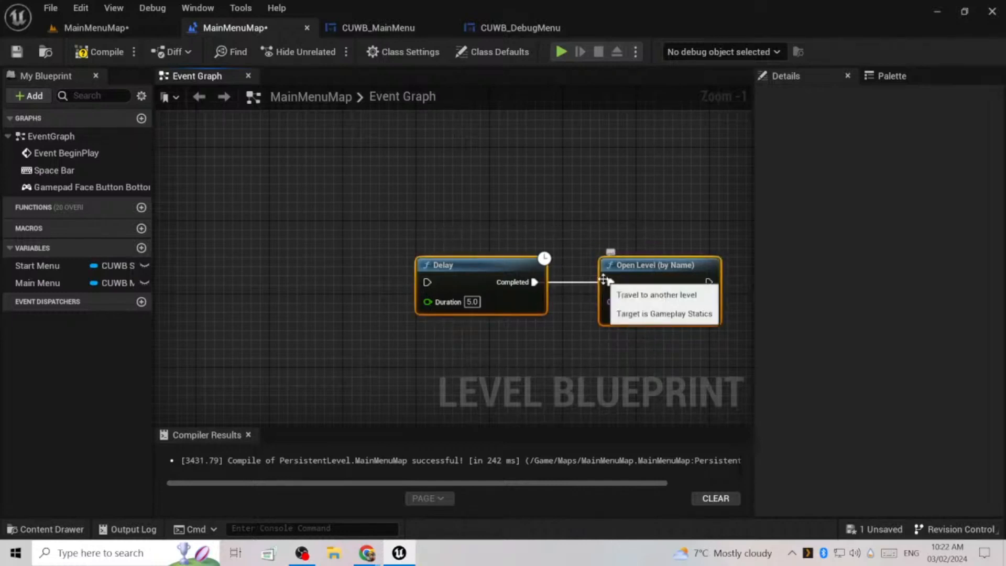
drag(233, 227, 329, 324)
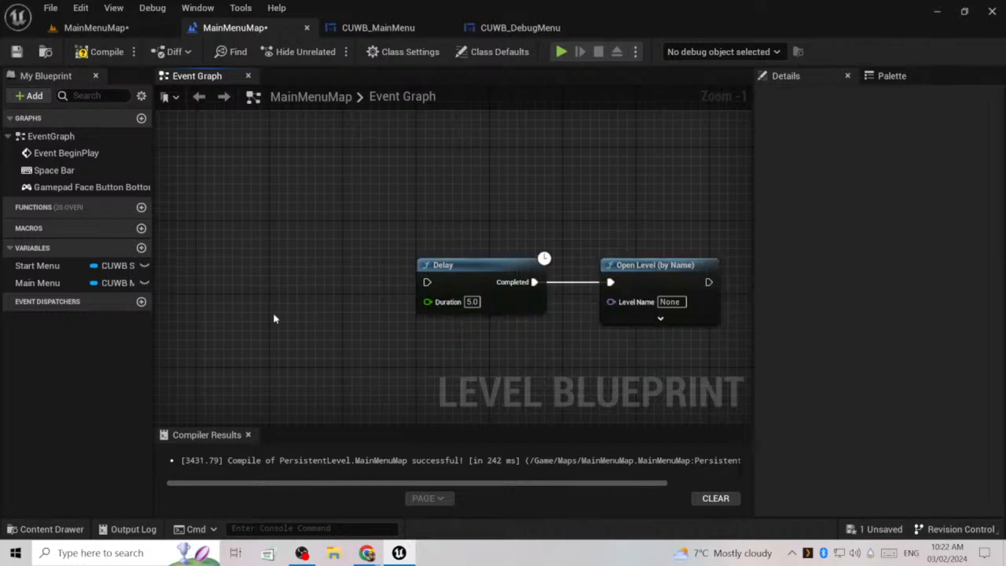
drag(217, 282, 319, 363)
- Copy the Create CUWB Main Menu Widget, Get Player Controller, SET Main Menu and Add to Viewport nodes and paste them before the new Delay node
scroll(280, 281, down, 3)
right_drag(343, 232, 215, 400)
scroll(361, 311, down, 1)
right_drag(321, 314, 361, 337)
drag(469, 271, 412, 182)
drag(566, 157, 389, 265)
right_drag(352, 338, 495, 196)
key(ctrl+v)
scroll(256, 254, up, 2)
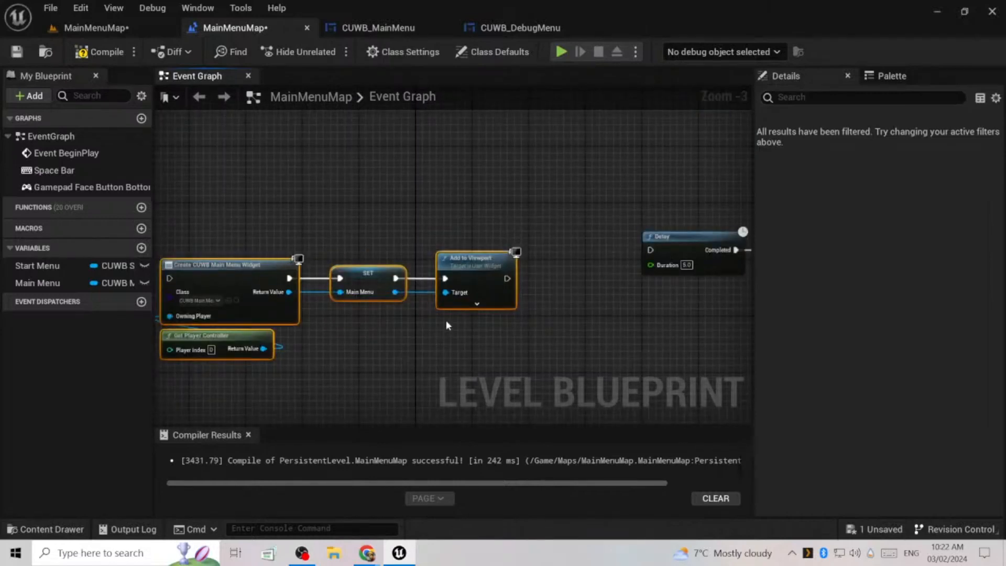
- Connect the pasted Add to Viewport node's execution output to the Delay node and move Delay directly beside it
drag(650, 250, 507, 278)
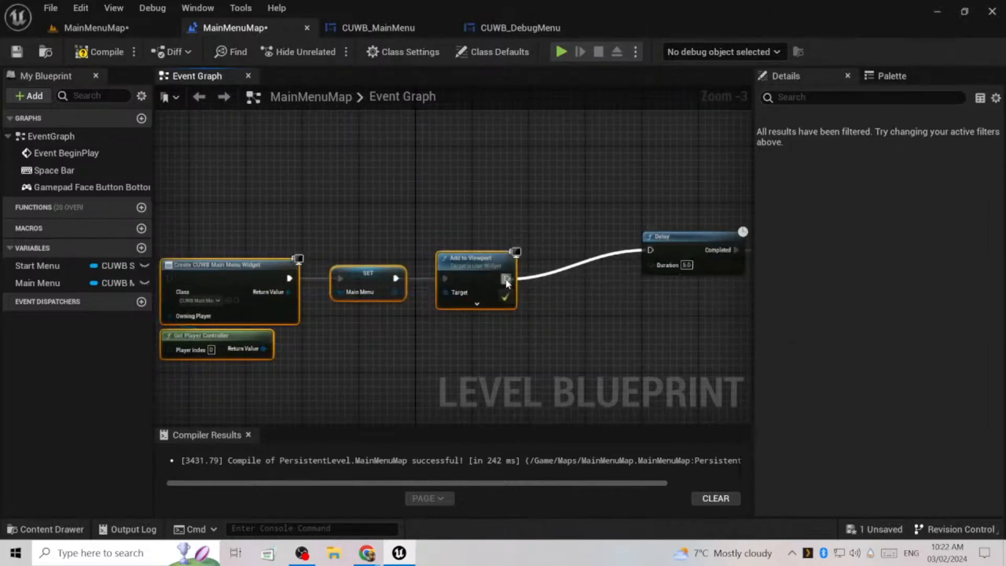
click(527, 323)
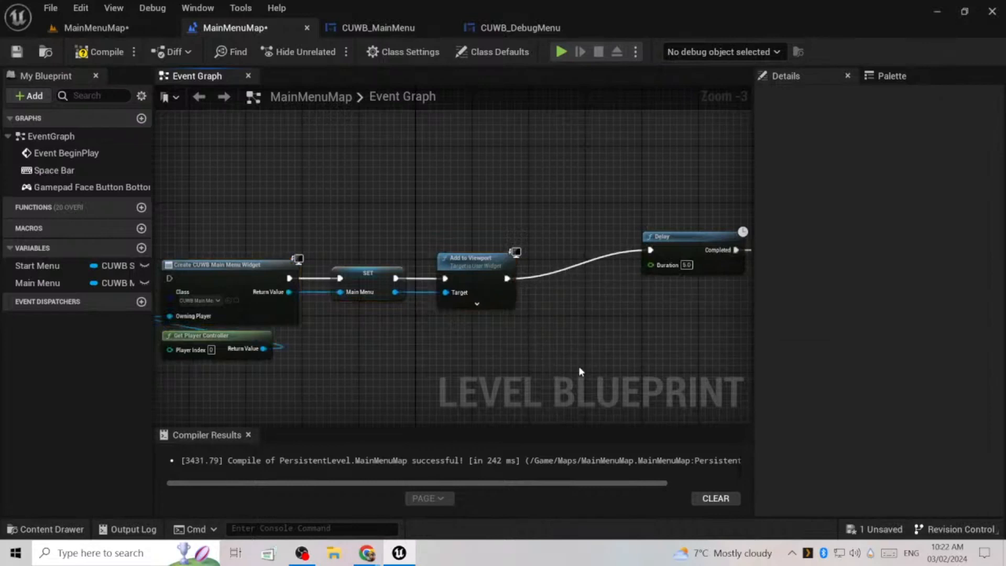
right_drag(579, 371, 570, 373)
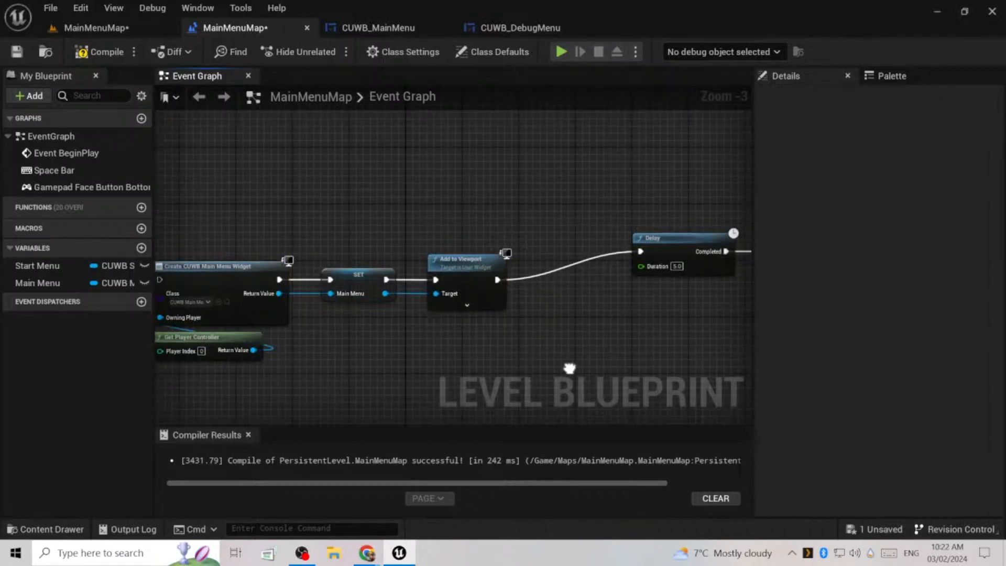
right_drag(611, 348, 467, 358)
click(534, 252)
drag(534, 252, 421, 280)
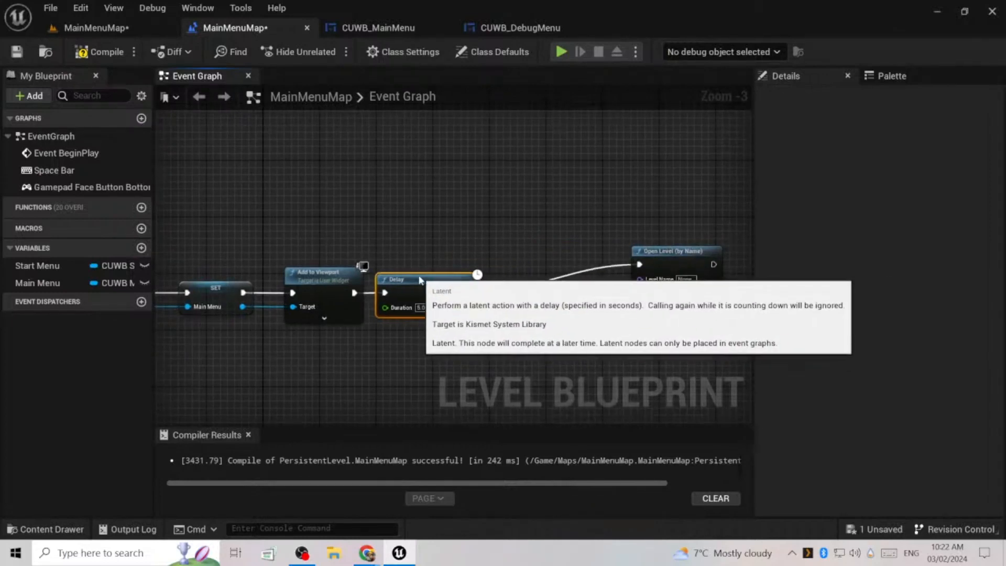
- Add a Remove from Parent node targeting the output of the SET Main Menu node
right_drag(309, 372, 341, 363)
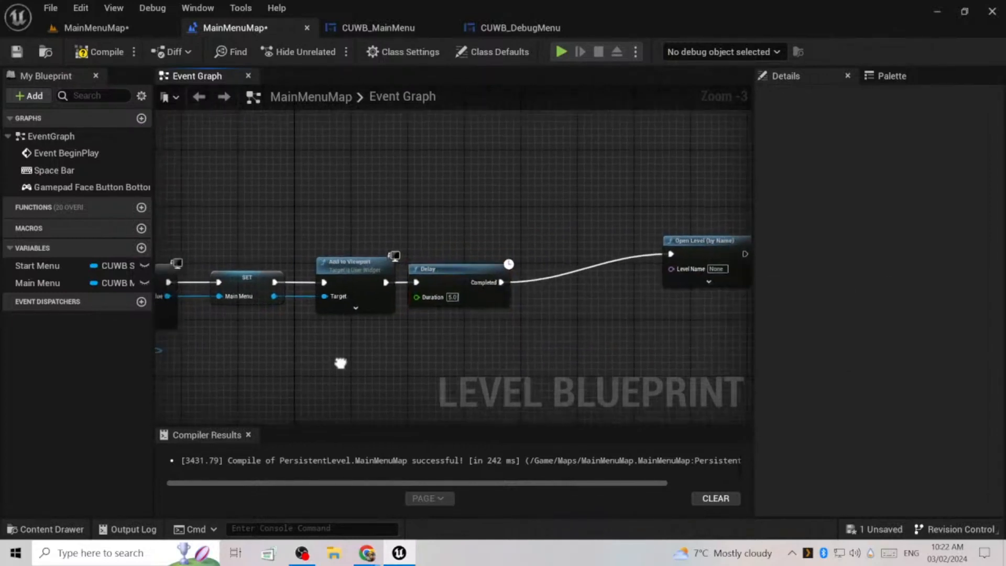
drag(274, 296, 353, 344)
text(re)
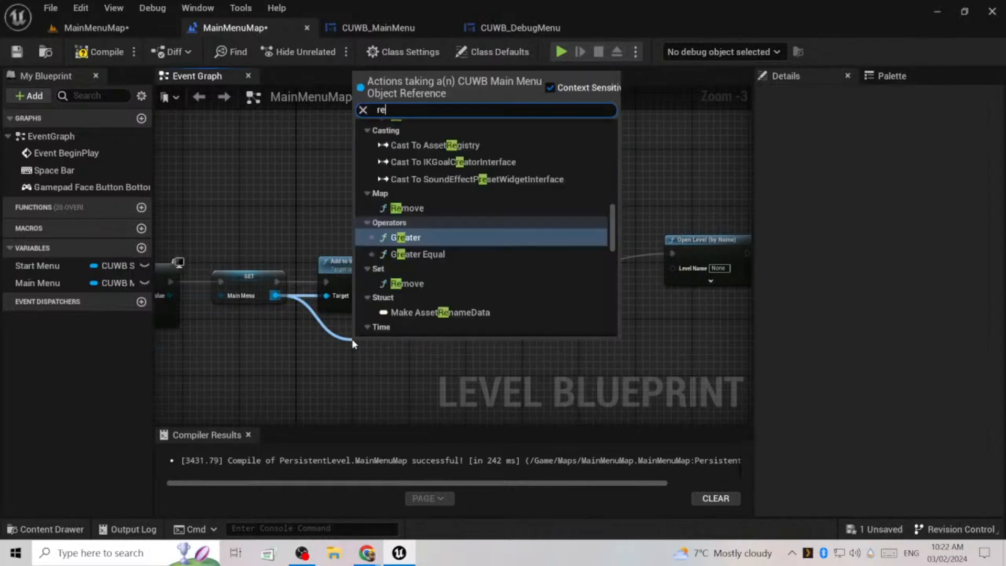
text(move)
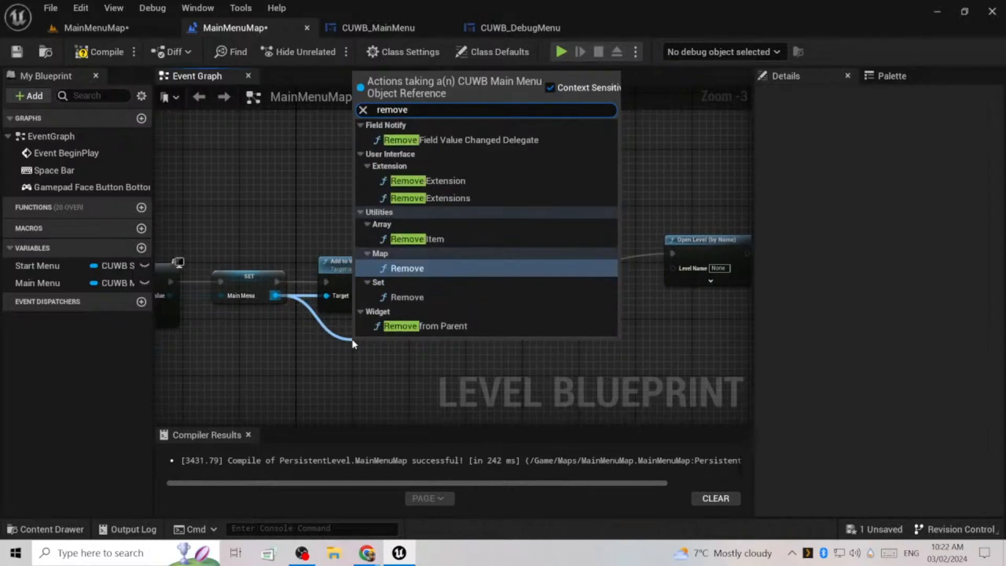
key(Down)
key(Down)
key(Return)
- Wire Remove from Parent between Delay's Completed output and Open Level, and position it right after Delay
drag(351, 339, 503, 282)
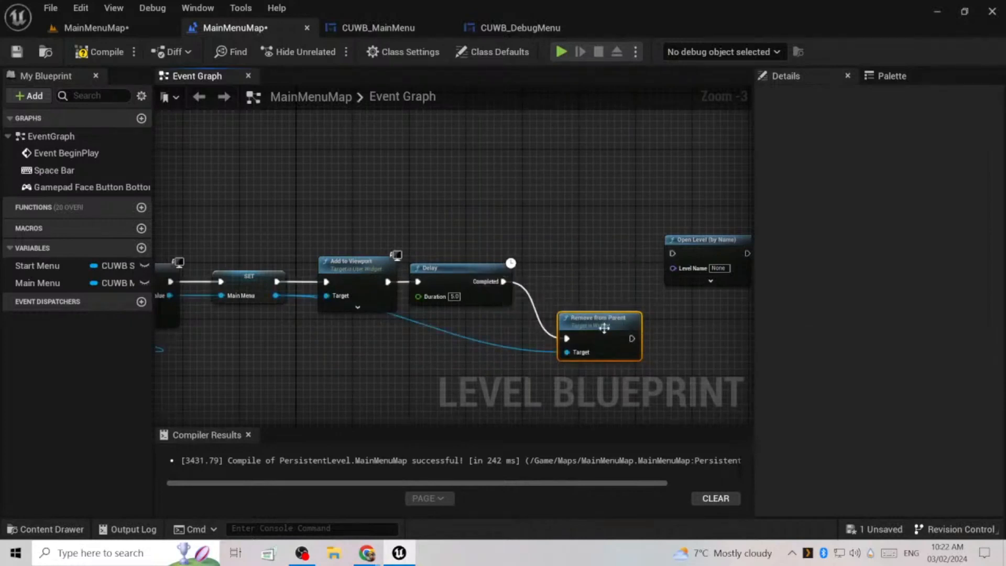
drag(631, 337, 672, 253)
drag(604, 339, 552, 272)
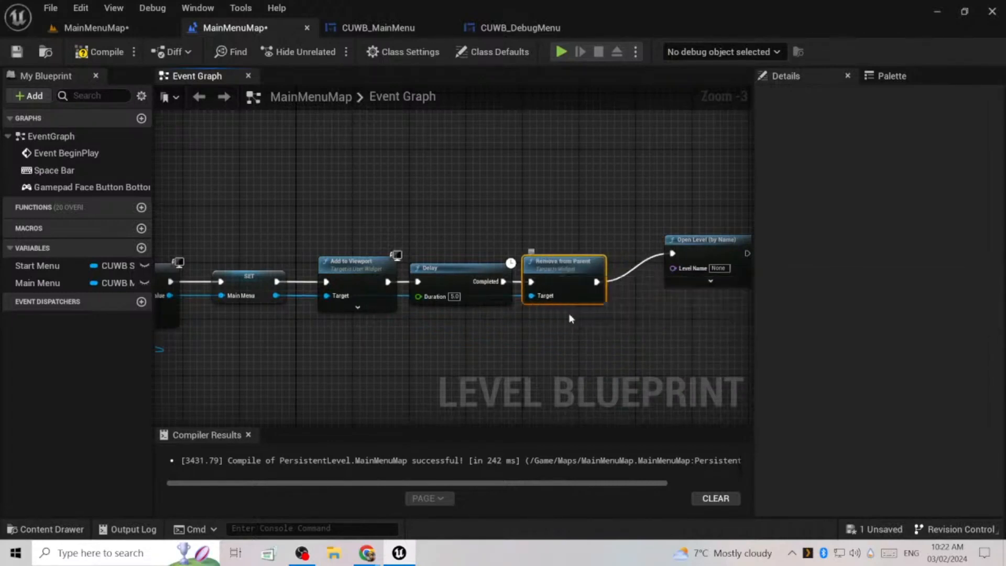
right_drag(485, 381, 580, 376)
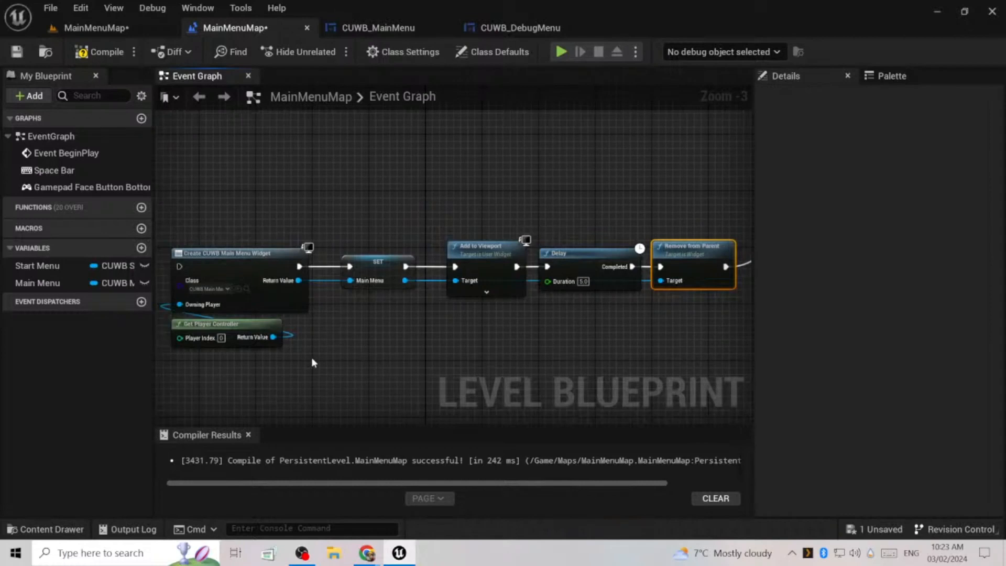
drag(271, 422, 329, 300)
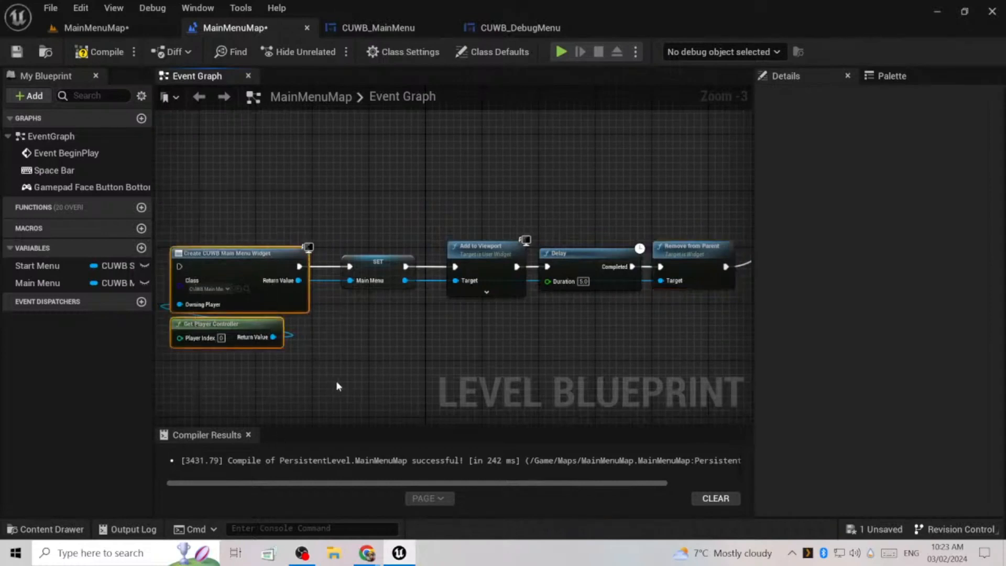
drag(493, 371, 224, 197)
drag(593, 328, 560, 154)
right_drag(684, 363, 454, 350)
drag(465, 364, 423, 186)
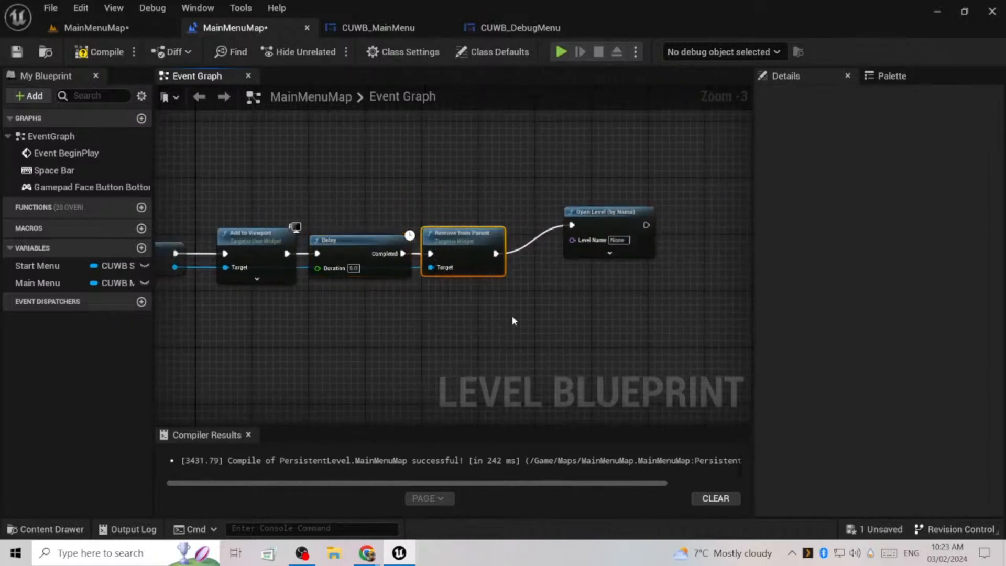
- Move the Open Level (by Name) node in line with Remove from Parent and closer to it
right_drag(564, 346, 432, 363)
drag(474, 361, 470, 197)
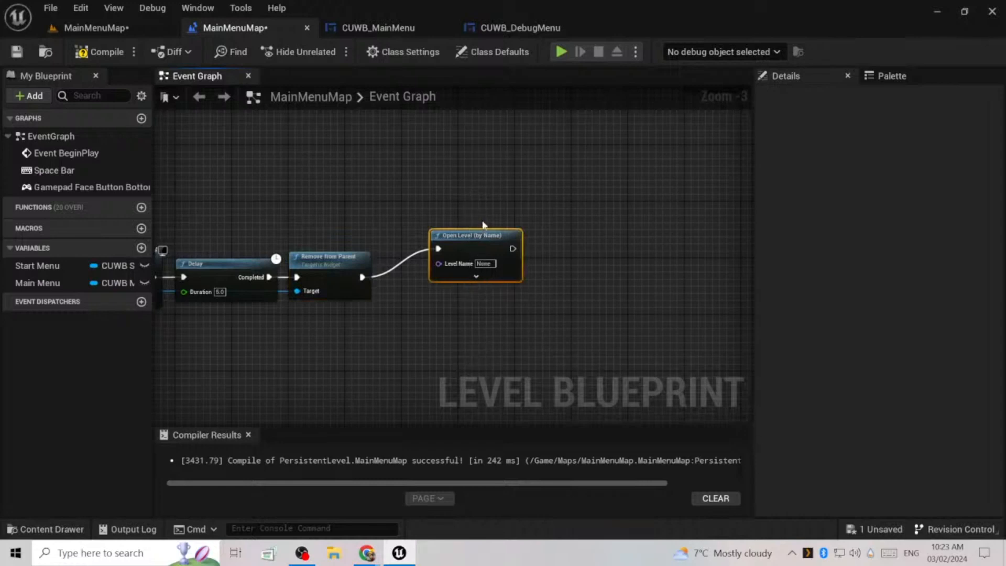
drag(466, 241, 441, 270)
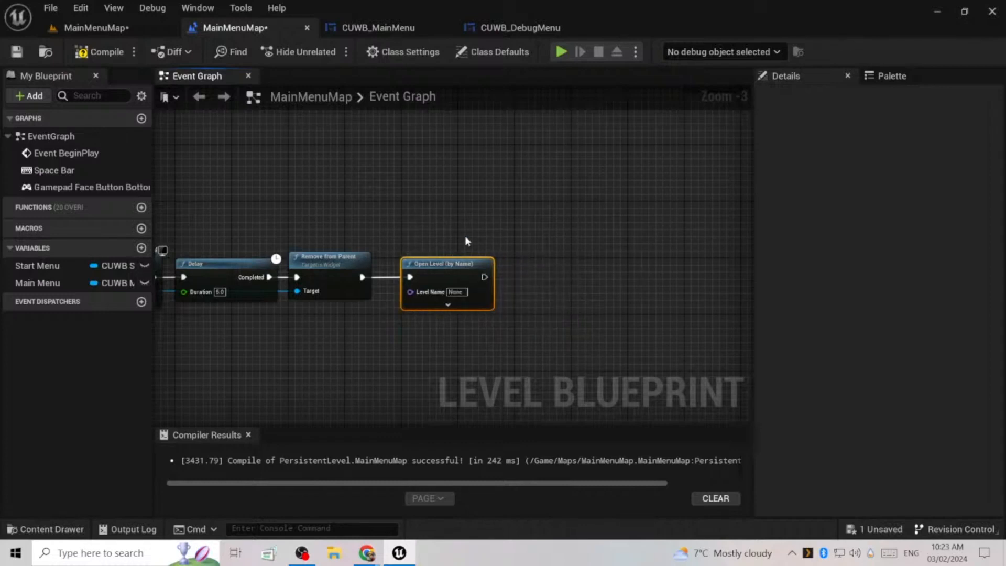
- Review the execution order of the node chain from Create CUWB Main Menu Widget through Delay and Remove from Parent to Open Level
right_drag(288, 386, 375, 386)
right_drag(335, 358, 445, 345)
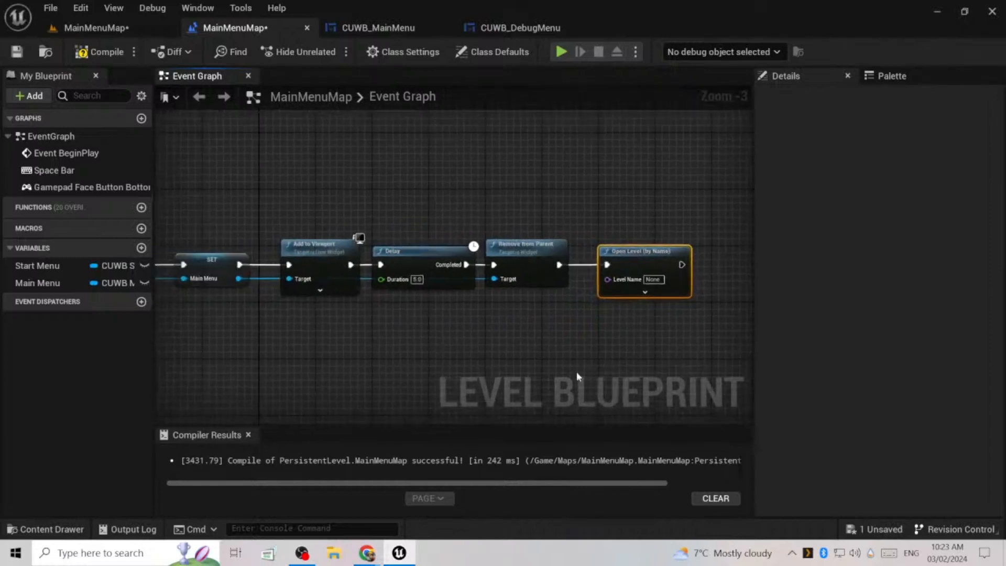
right_drag(348, 350, 465, 326)
right_drag(631, 352, 518, 344)
right_drag(570, 325, 624, 318)
right_drag(399, 351, 520, 350)
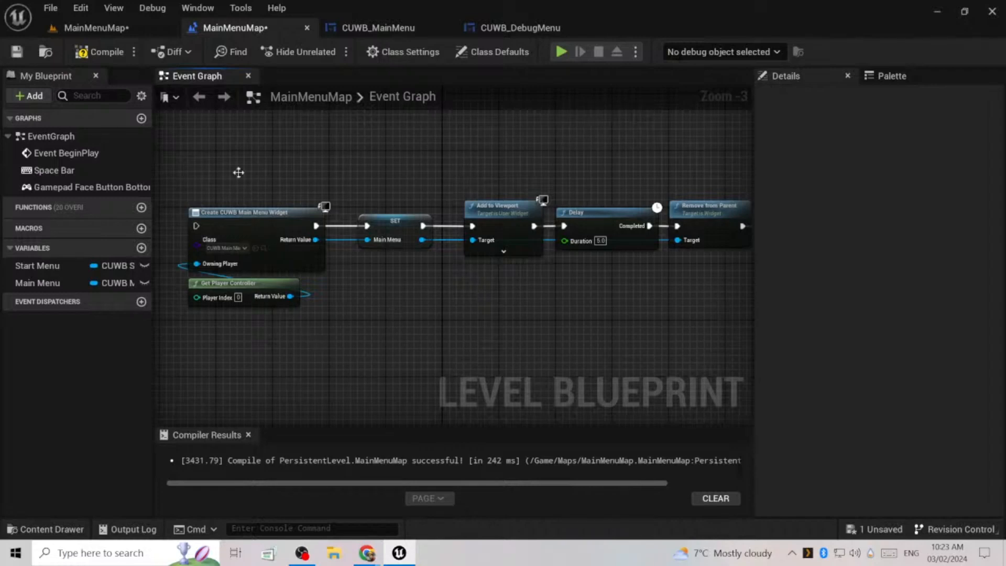
drag(236, 179, 762, 314)
right_drag(397, 343, 459, 341)
click(466, 358)
right_drag(385, 361, 417, 356)
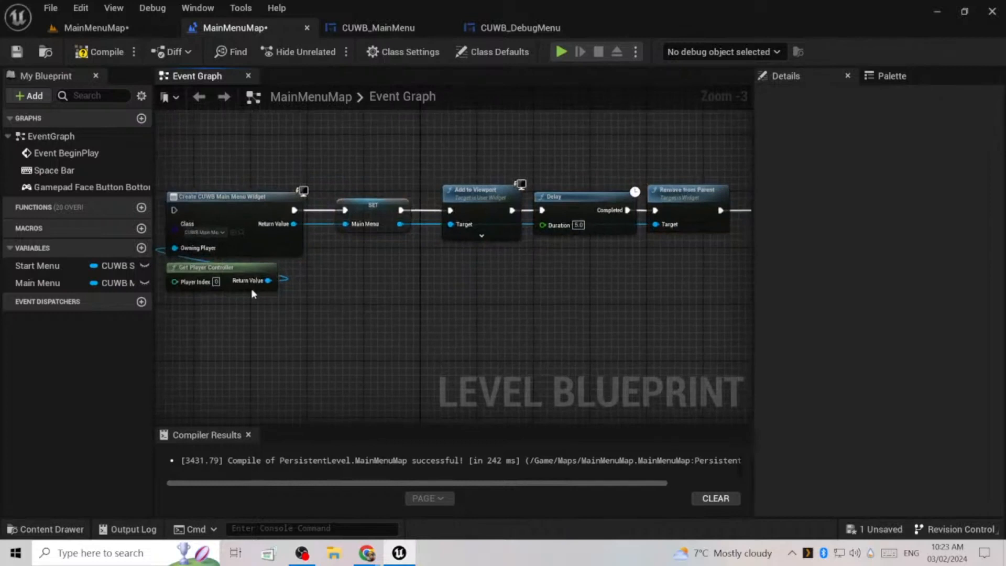
right_drag(514, 352, 565, 357)
drag(259, 166, 320, 332)
click(412, 208)
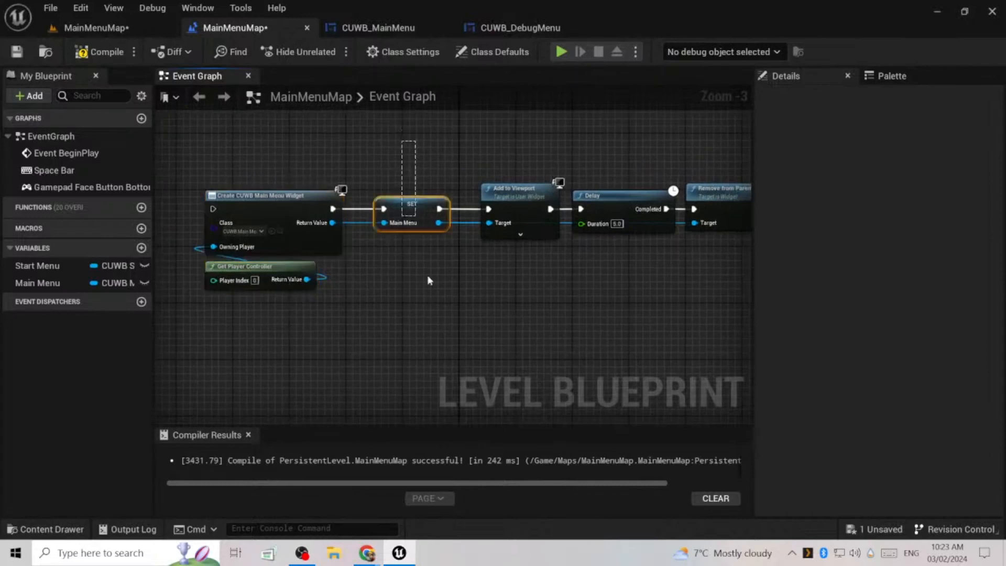
right_drag(427, 275, 304, 290)
drag(386, 153, 380, 325)
drag(511, 151, 493, 334)
drag(616, 166, 581, 332)
drag(716, 158, 665, 316)
click(527, 347)
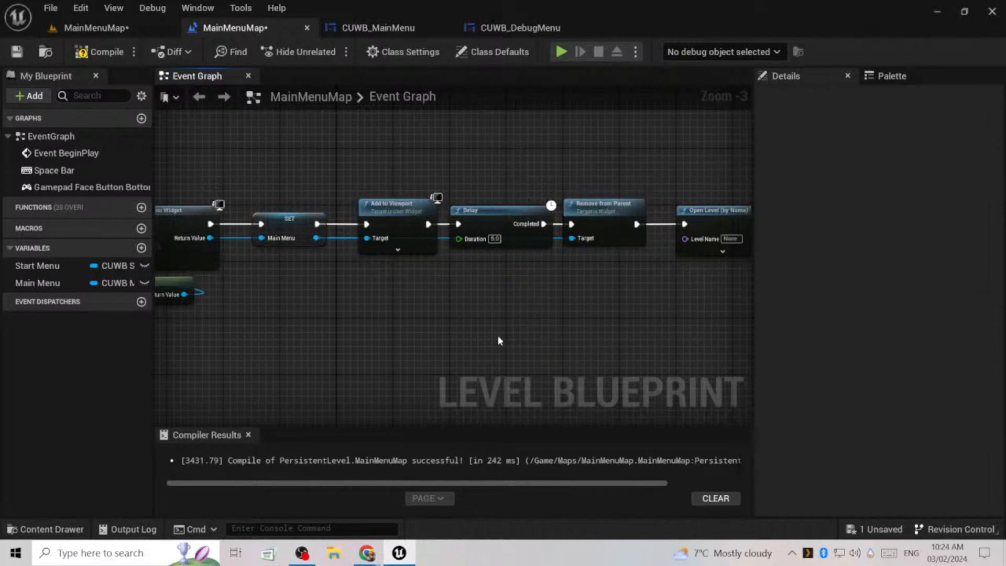
- Move the Open Level (by Name) node to just above the Create CUWB Main Menu Widget node
right_drag(498, 339, 477, 326)
drag(673, 159, 668, 309)
drag(689, 207, 569, 136)
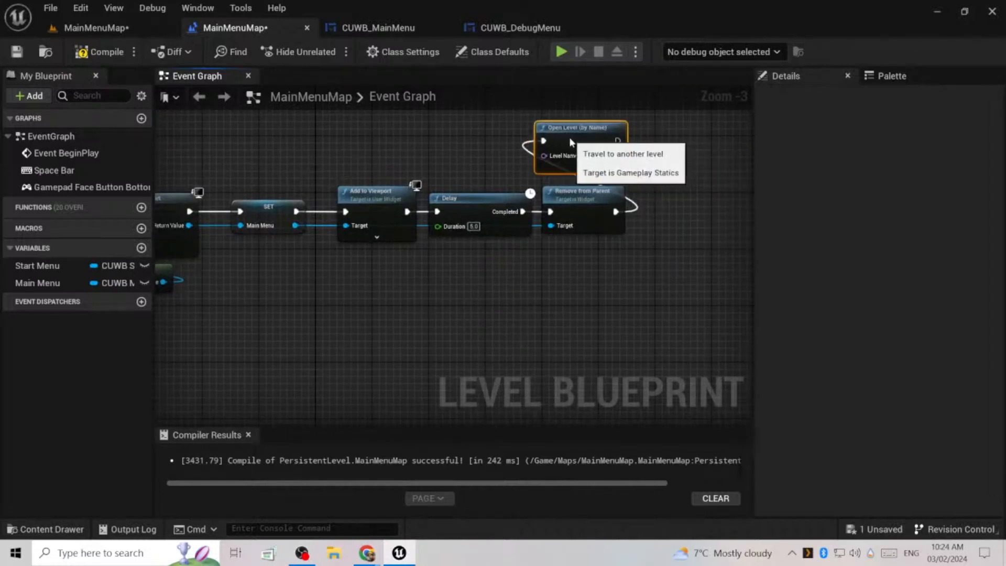
right_drag(385, 149, 512, 232)
drag(677, 212, 203, 219)
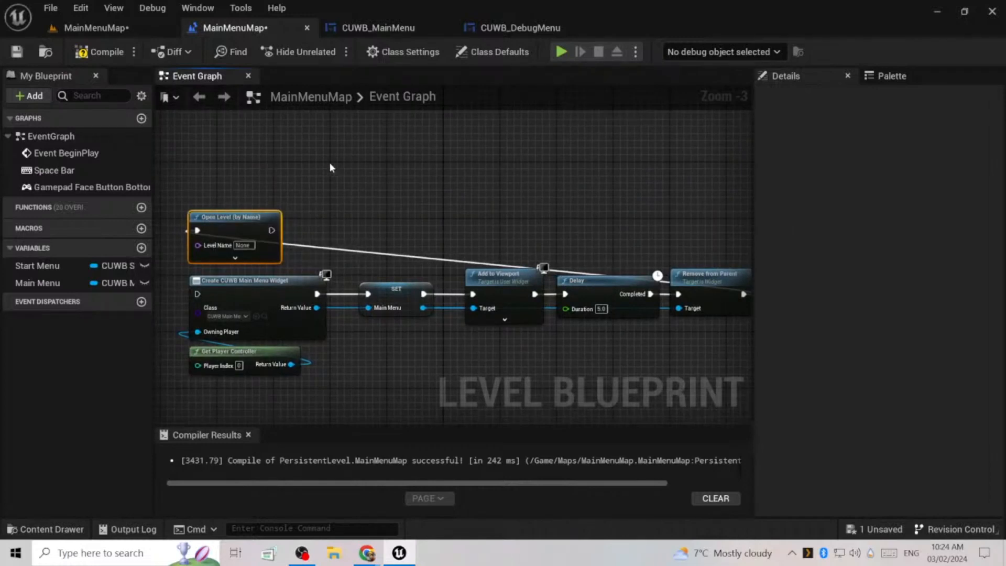
click(349, 180)
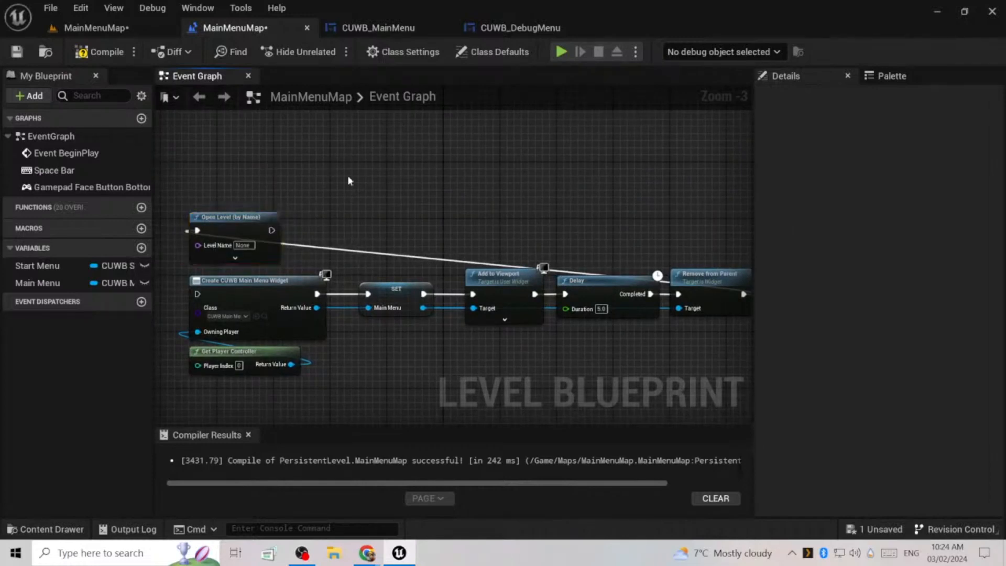
drag(231, 170, 237, 254)
drag(248, 182, 240, 258)
click(345, 146)
drag(195, 376, 697, 314)
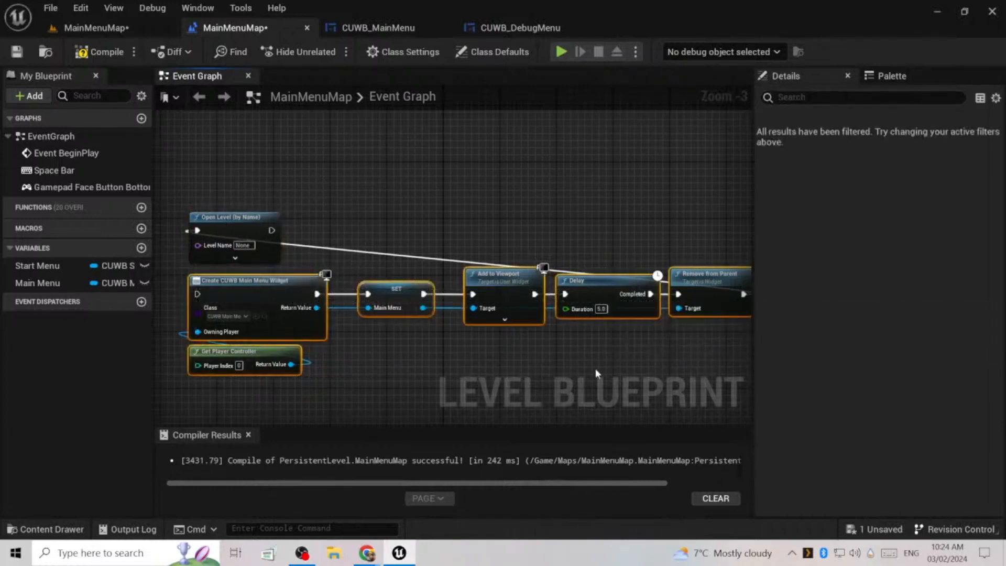
click(394, 372)
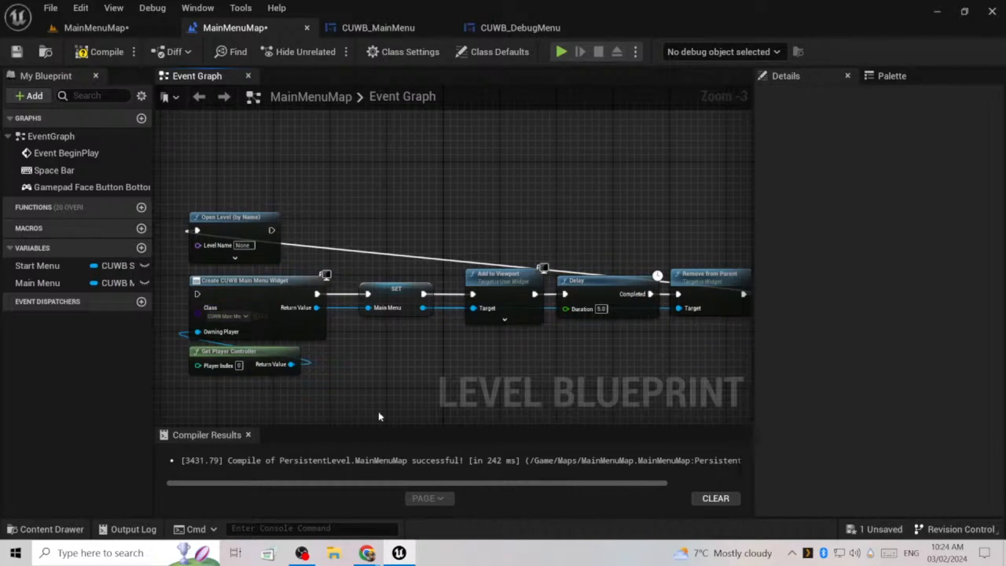
drag(691, 383, 257, 294)
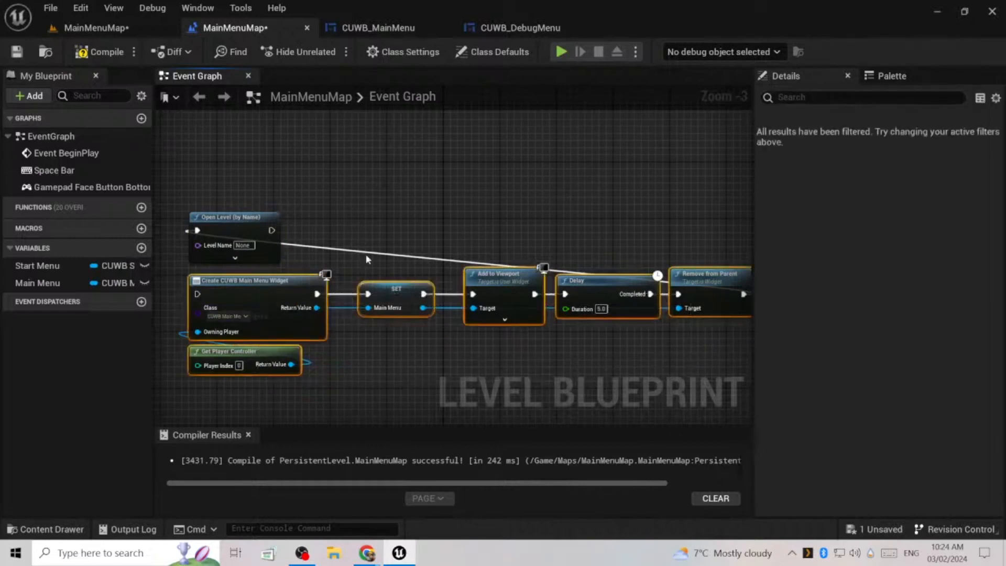
- Move the Open Level (by Name) node back to the end of the chain, in line after Remove from Parent
drag(241, 218, 544, 190)
right_drag(634, 198, 392, 212)
drag(294, 196, 576, 297)
scroll(561, 230, down, 2)
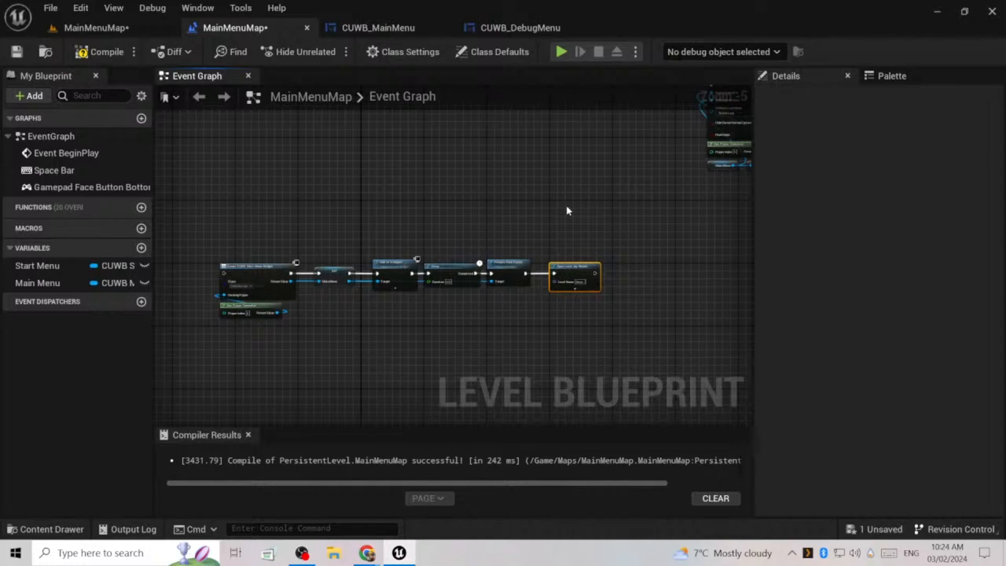
- Return to the MainMenuMap level viewport, look over the cave, and build the lighting only
click(102, 31)
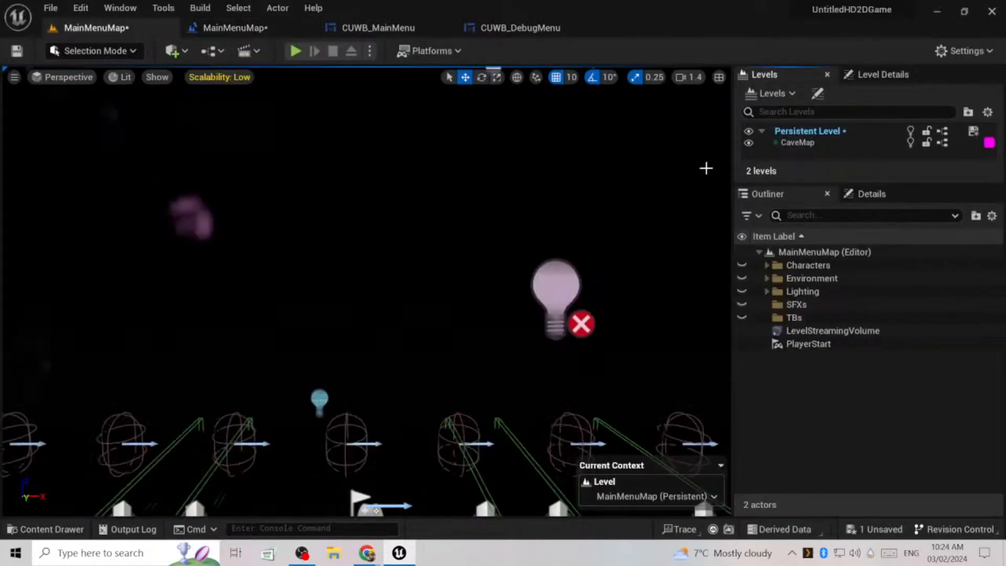
mouse_move(422, 316)
right_down()
mouse_move(236, 314)
mouse_move(252, 327)
mouse_move(199, 351)
mouse_move(262, 332)
mouse_move(241, 340)
mouse_move(262, 361)
mouse_move(367, 353)
mouse_move(273, 369)
mouse_move(173, 361)
mouse_move(89, 335)
mouse_move(10, 398)
mouse_move(79, 340)
mouse_move(76, 309)
mouse_move(121, 236)
mouse_move(68, 283)
mouse_move(48, 320)
mouse_move(63, 309)
mouse_move(108, 313)
right_up()
key(w)
key(w)
key(s)
key(w)
key(s)
right_drag(357, 190, 364, 170)
key(w)
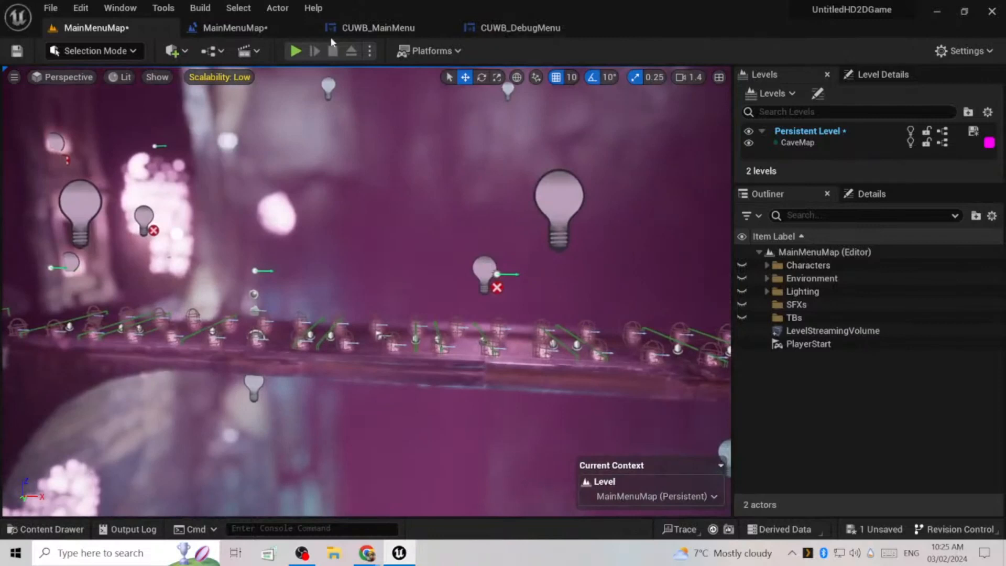
click(199, 8)
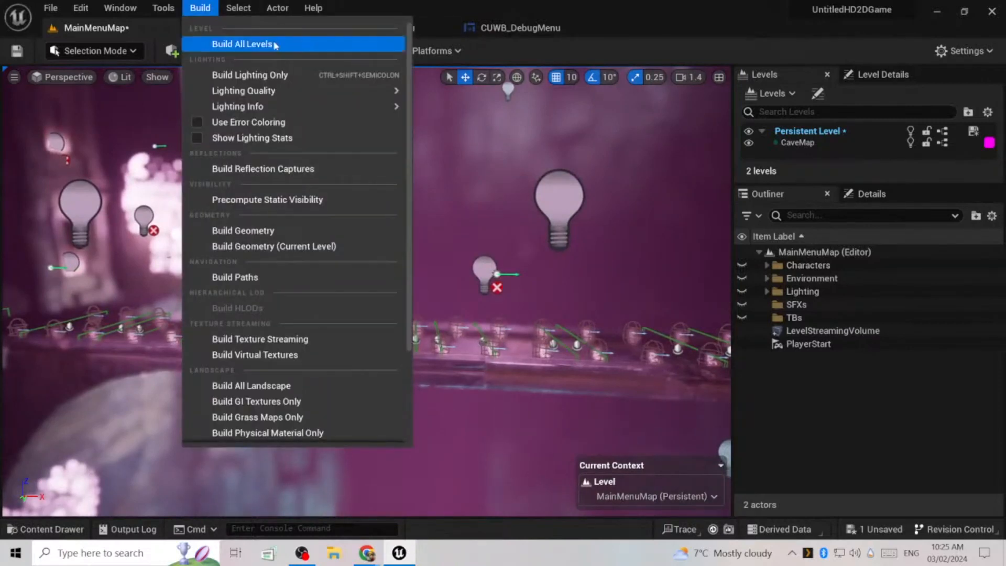
click(286, 75)
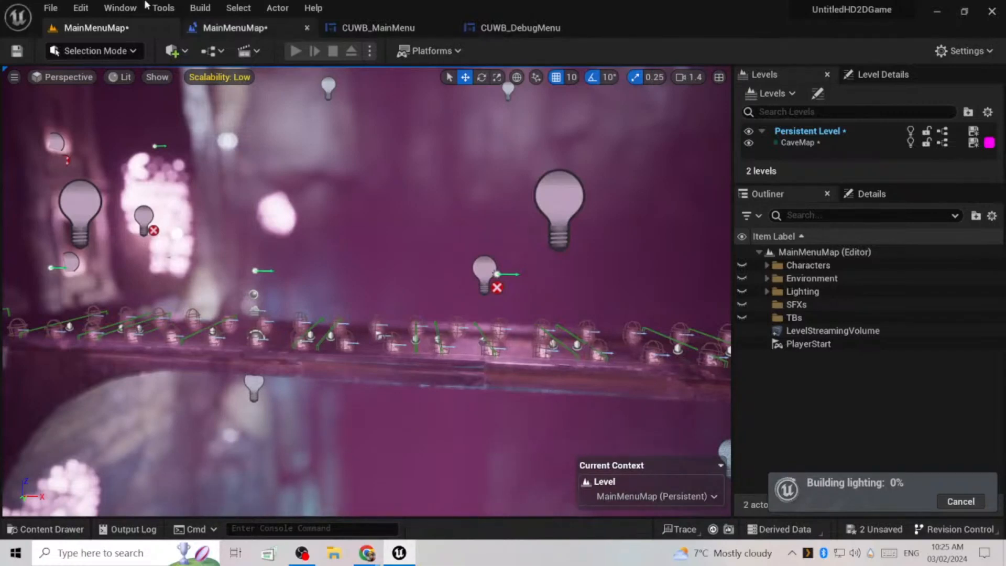
- Delete the whole node chain from Create CUWB Main Menu Widget to Open Level in the level blueprint and compile it
click(251, 33)
drag(592, 327, 286, 218)
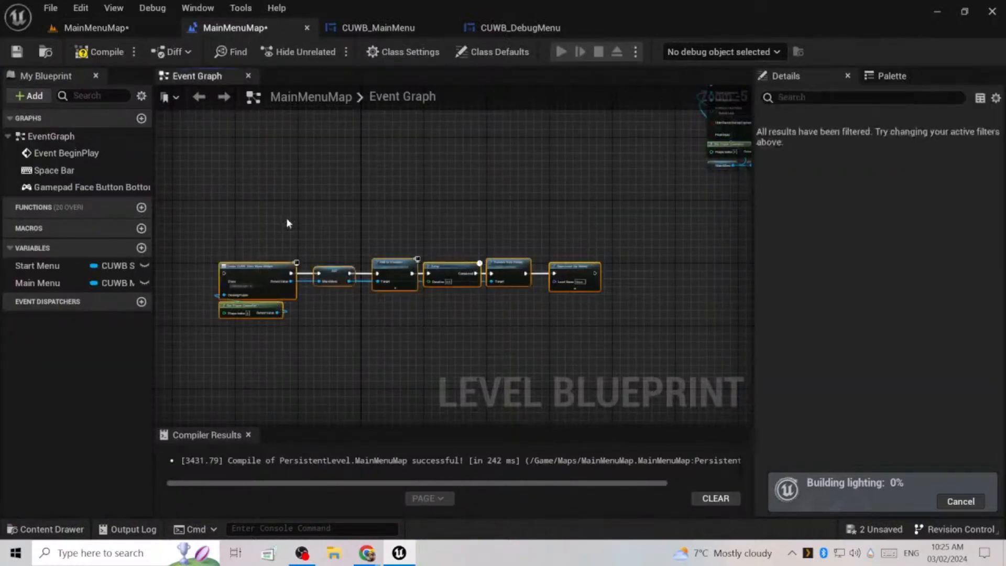
key(Delete)
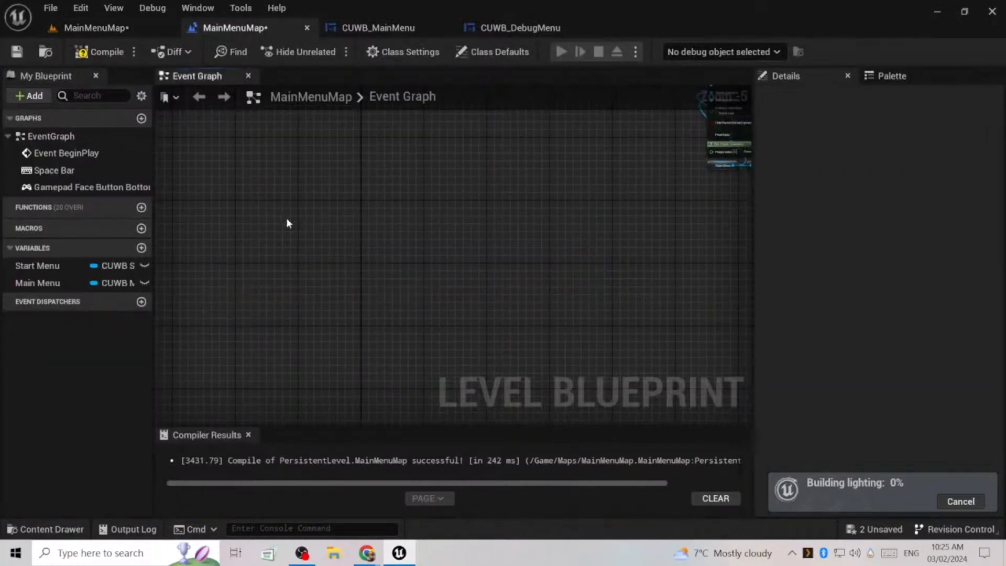
click(99, 52)
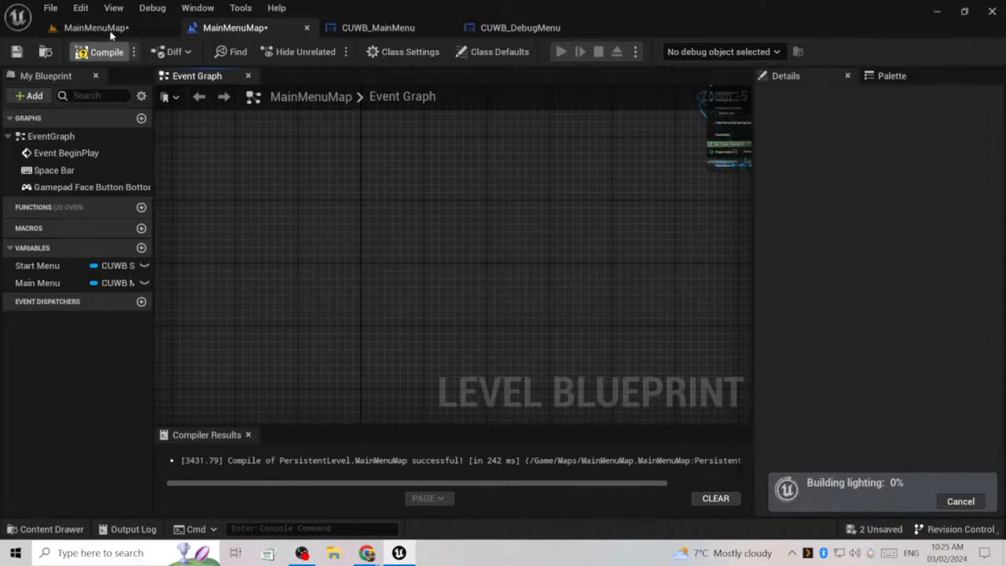
- Return to the level viewport and close the Message Log showing the lighting results
click(110, 30)
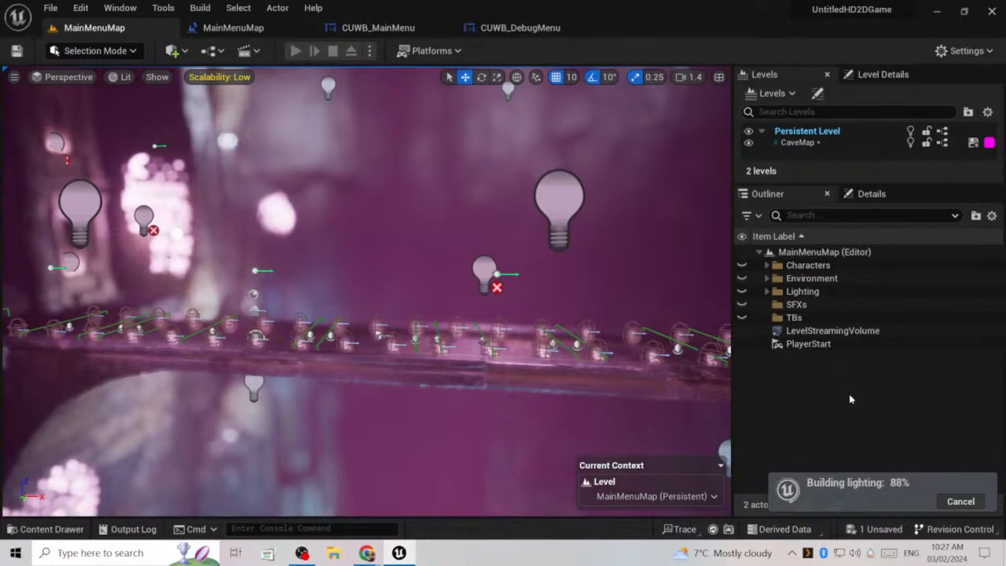
click(120, 8)
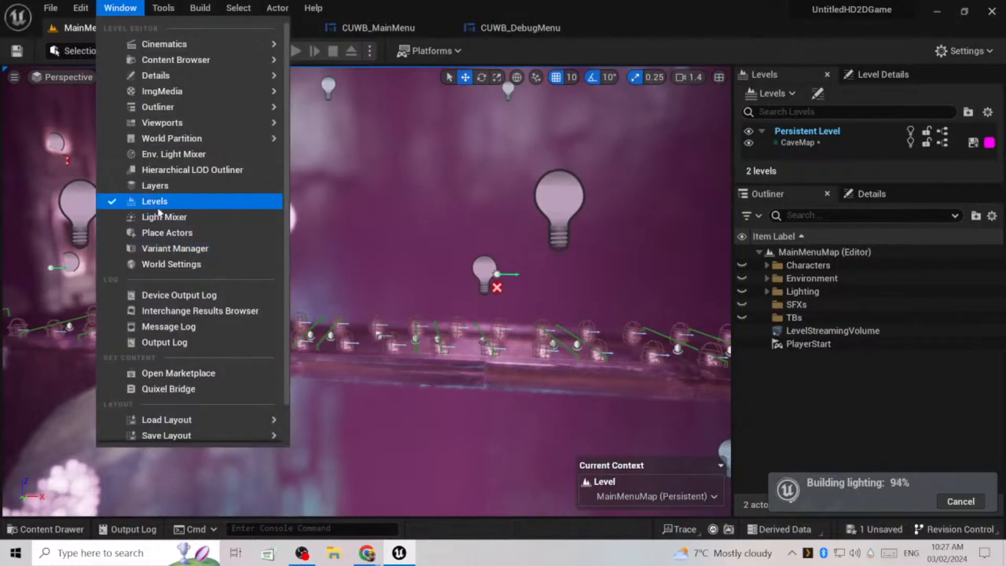
click(858, 406)
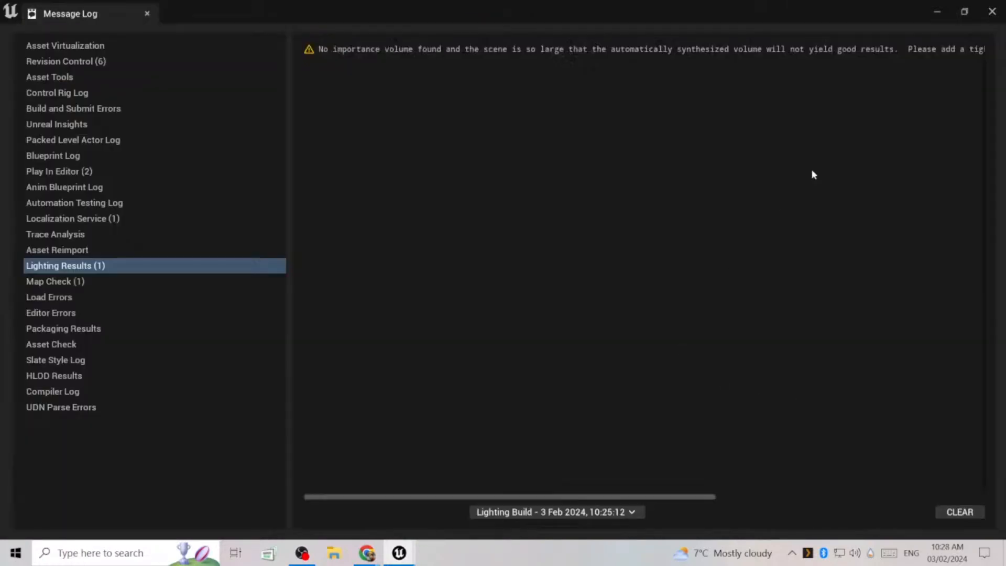
click(992, 11)
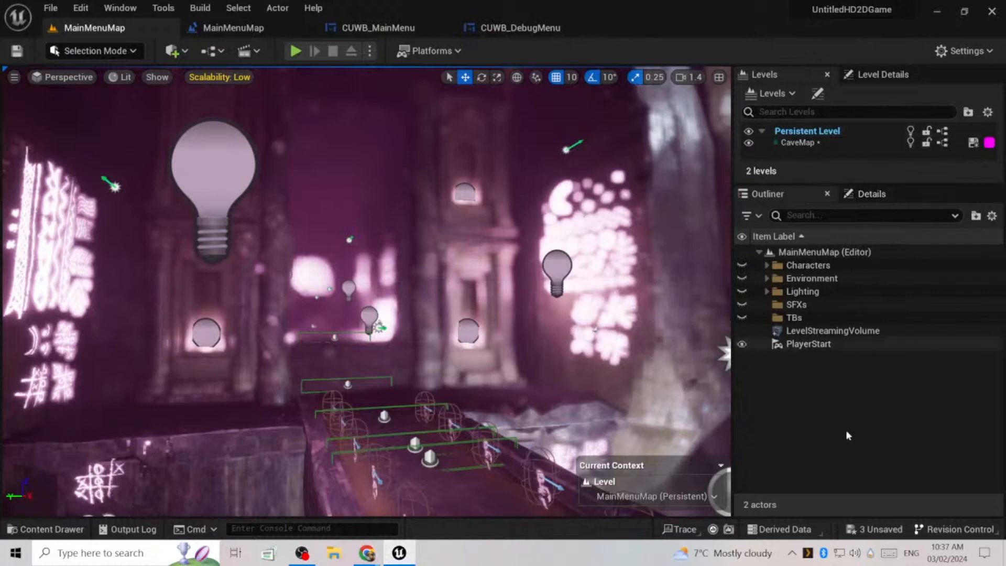
- Hide CaveMap to select the LevelStreamingVolume, and show CaveMap again to compare its extent with the volume
click(748, 142)
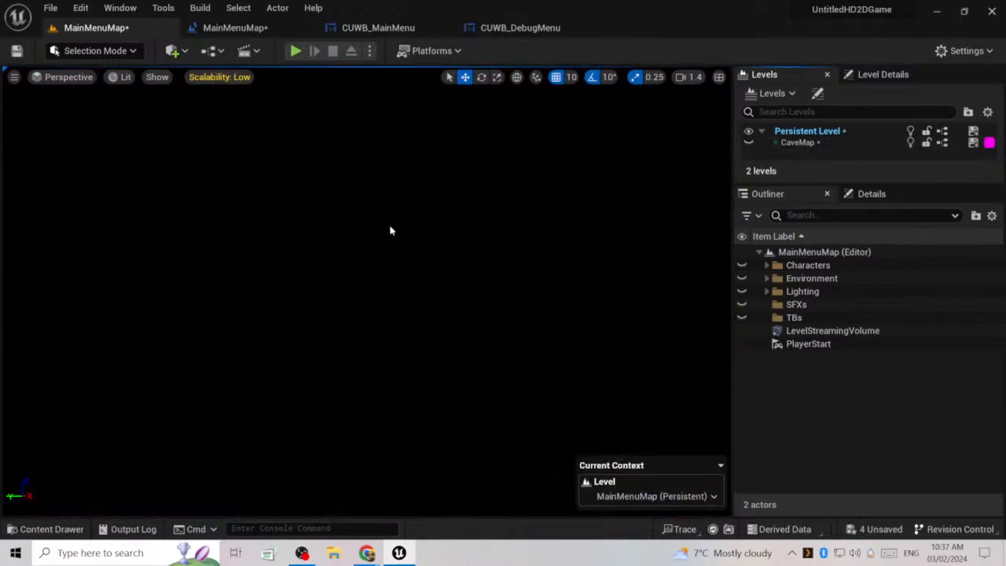
right_drag(382, 254, 382, 253)
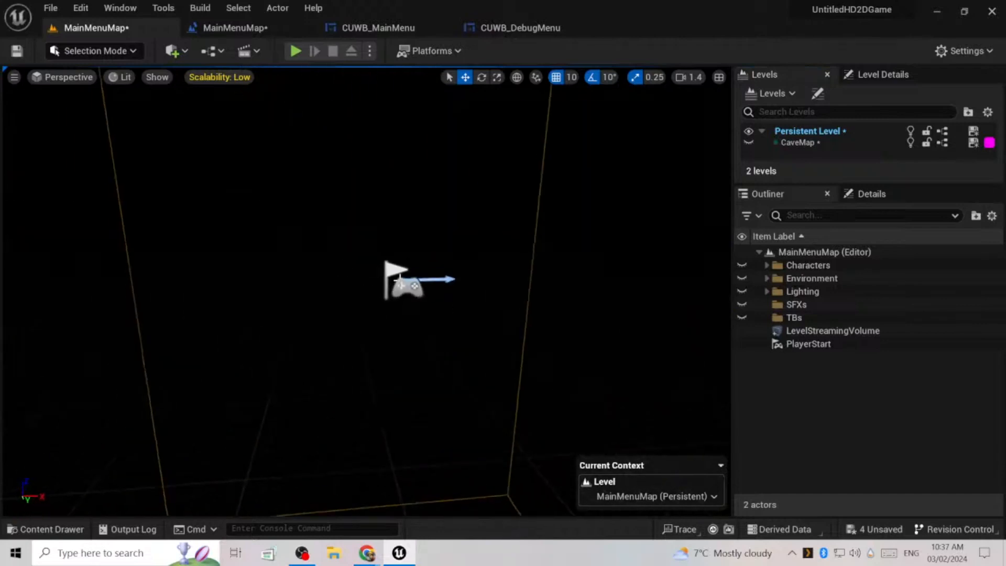
click(854, 332)
click(752, 143)
right_drag(335, 247, 474, 204)
scroll(506, 175, up, 3)
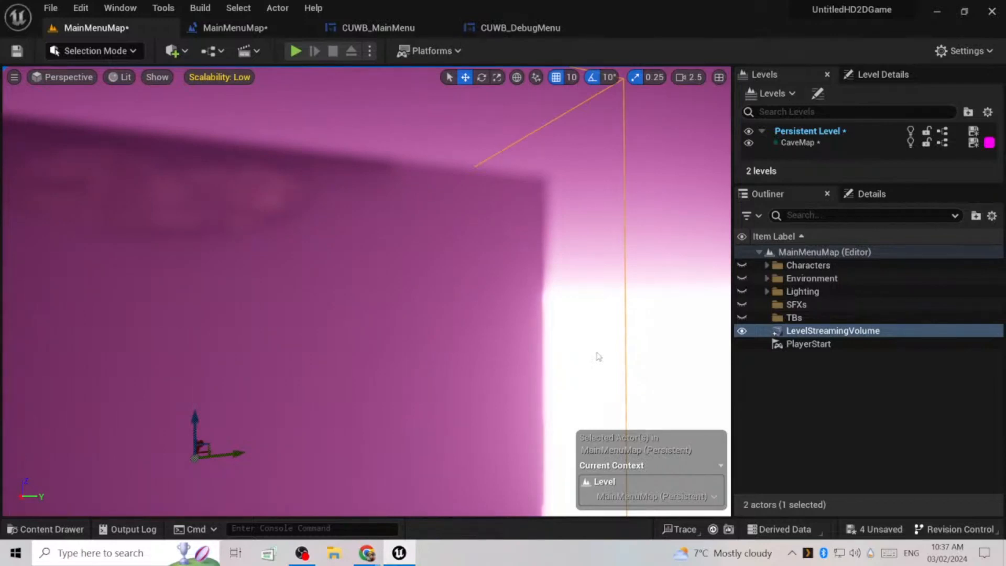
right_drag(531, 360, 202, 348)
- Check the streaming method options of the CaveMap level without changing them
right_click(811, 143)
mouse_move(890, 226)
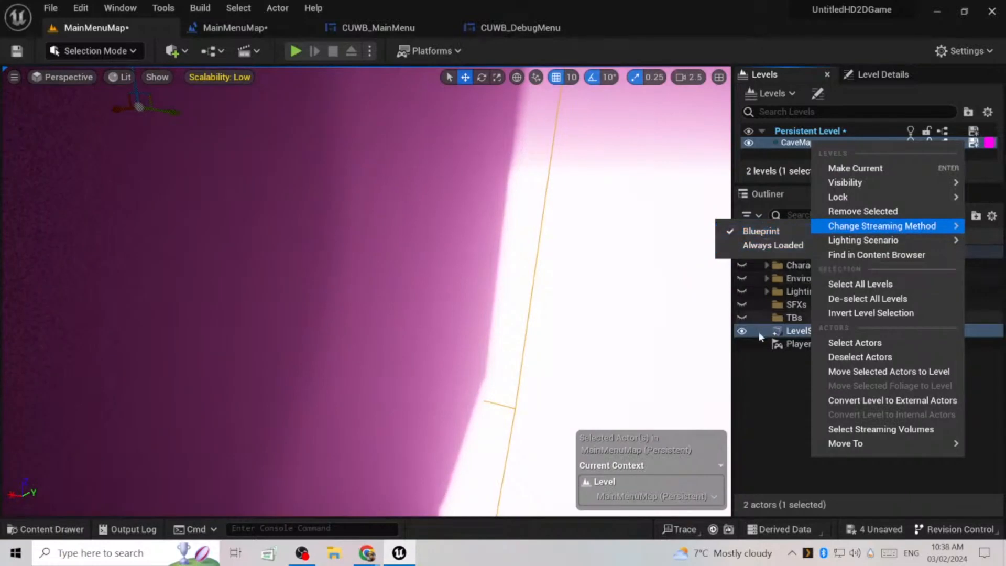
click(777, 385)
- Select the LevelStreamingVolume around the cave, examine its lower edges, and check CaveMap's level streaming details
right_drag(555, 276, 550, 262)
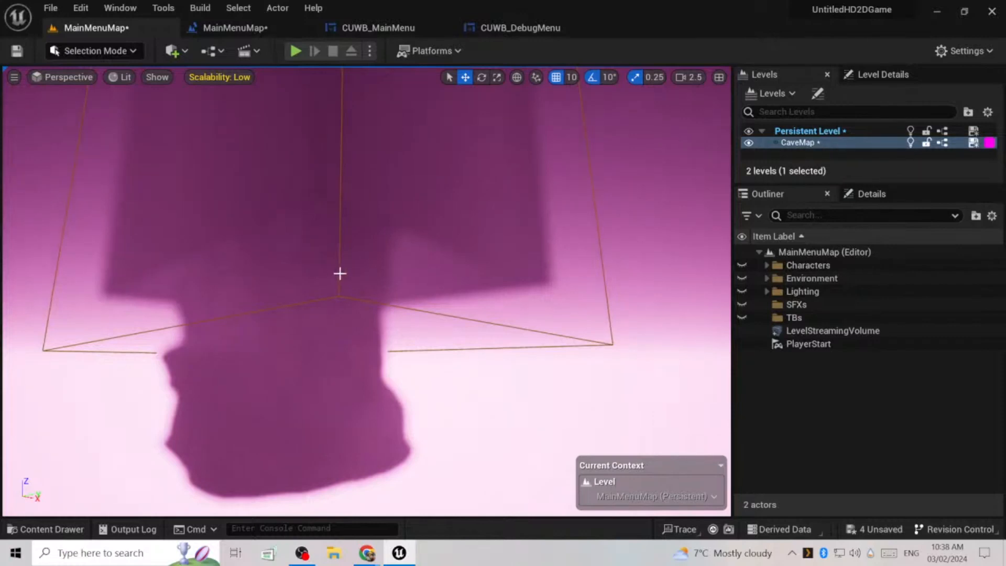
click(461, 345)
right_drag(366, 292, 299, 298)
mouse_move(573, 359)
right_down()
mouse_move(594, 360)
mouse_move(582, 359)
right_up()
key(s)
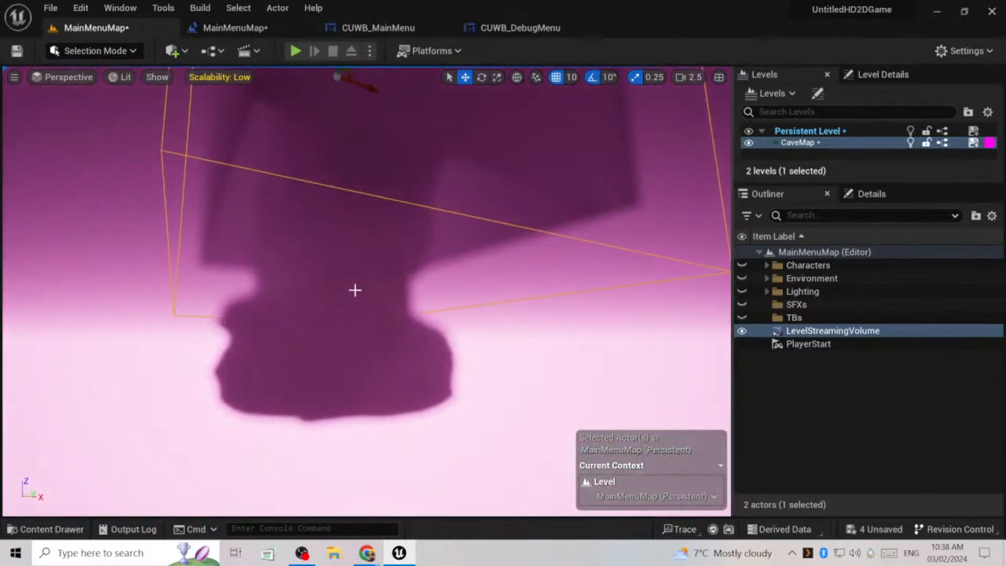
click(884, 76)
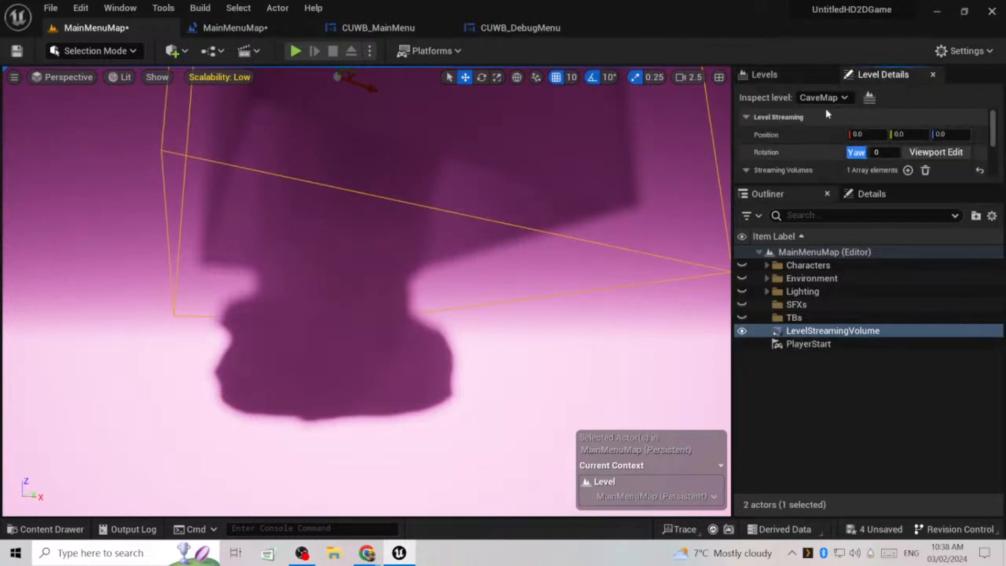
click(803, 72)
- Set the LevelStreamingVolume's brush Z size to 45000 and check how it covers the base of the cave
click(872, 193)
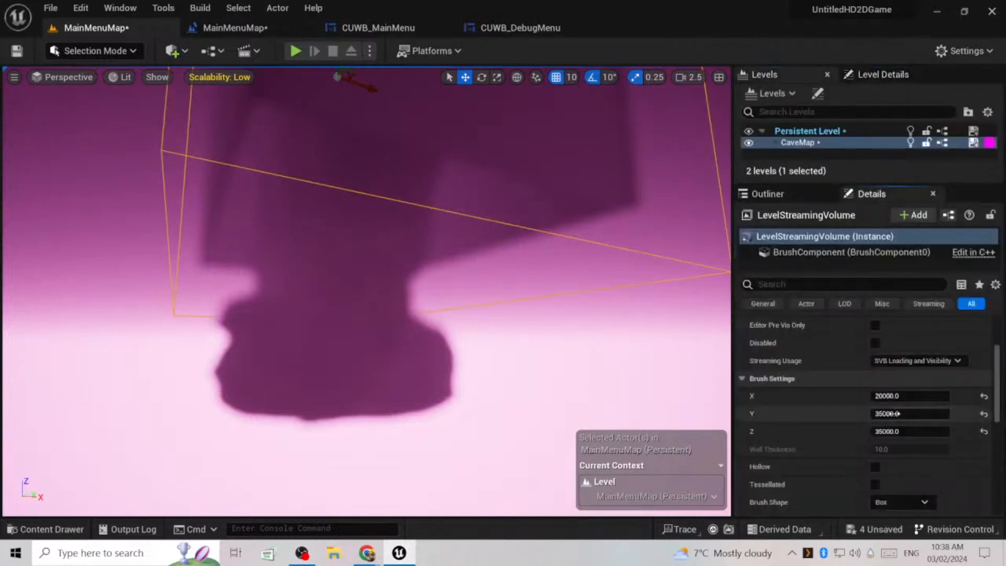
click(918, 436)
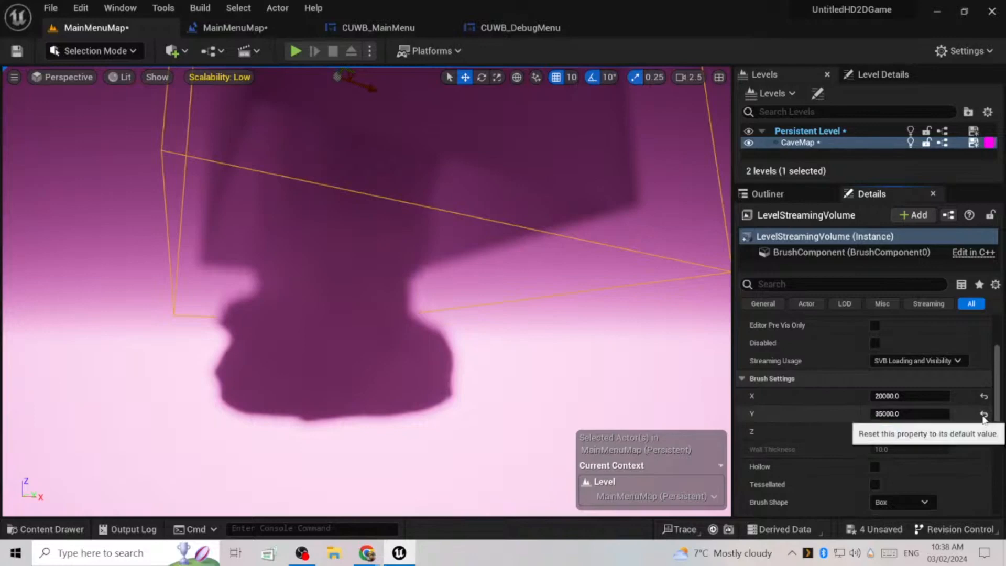
key(Left)
key(Return)
right_drag(560, 315, 542, 331)
key(w)
key(s)
- Set the LevelStreamingVolume's brush Z size to 50000
click(887, 429)
key(Home)
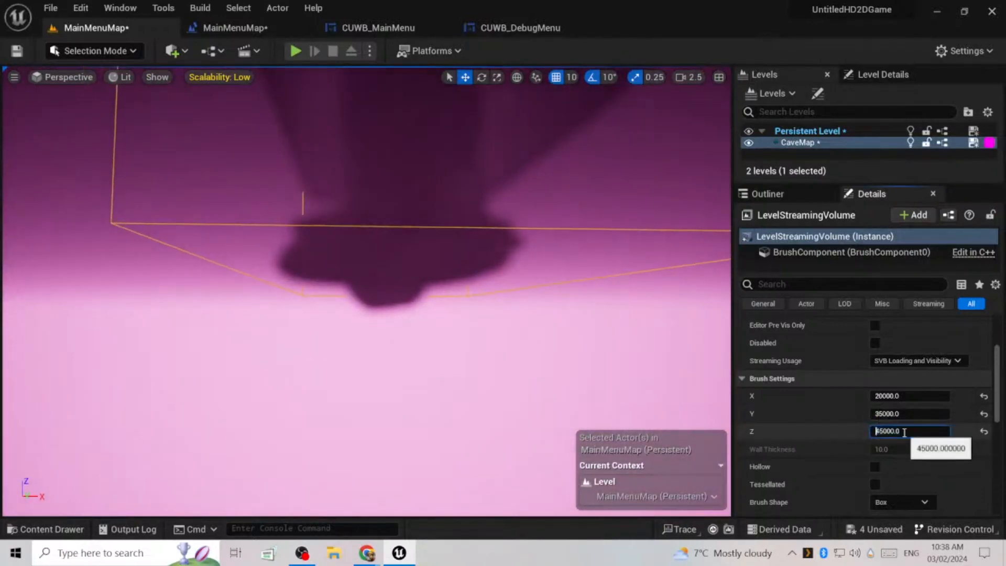
key(Return)
- Examine the streaming volume's coverage around the cave and inspect the walkway inside it
right_drag(592, 252, 336, 268)
key(s)
key(s)
scroll(634, 104, up, 3)
key(a)
key(w)
scroll(378, 262, down, 2)
scroll(346, 226, down, 1)
scroll(335, 267, down, 1)
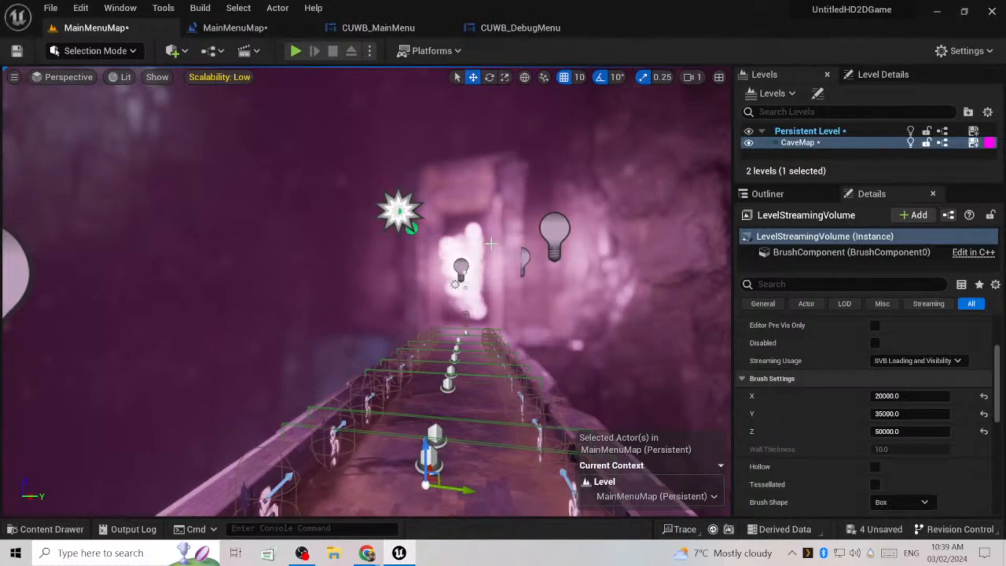
key(w)
right_drag(466, 262, 286, 136)
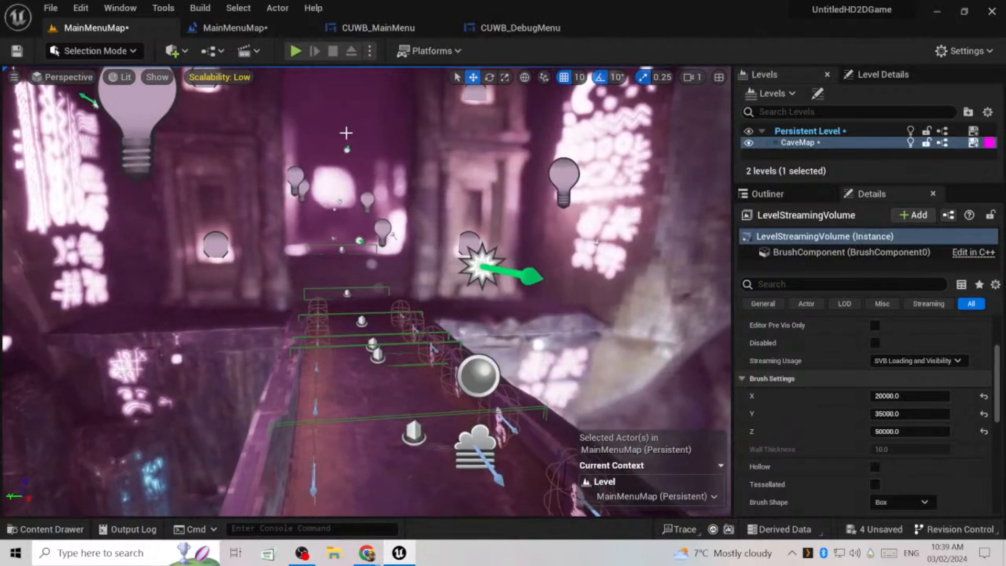
- Hide the CaveMap level and check the default streaming method options for levels
click(748, 144)
click(771, 93)
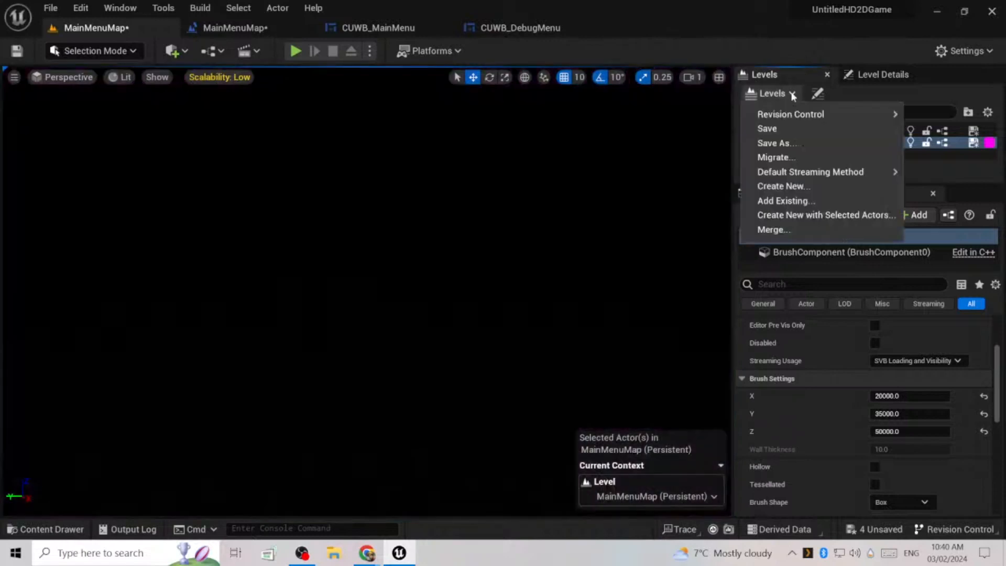
mouse_move(823, 177)
click(943, 177)
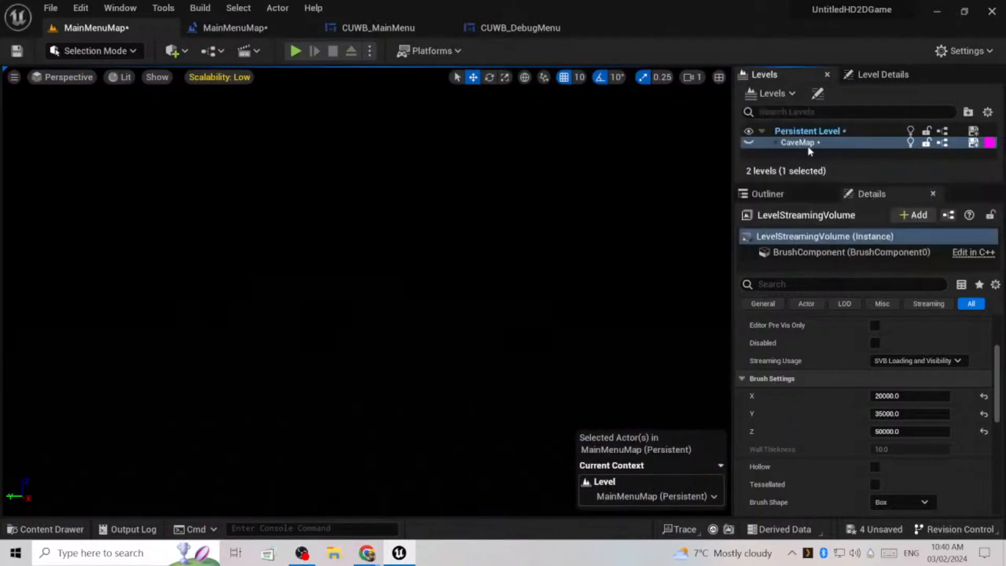
- Try to set the hidden CaveMap level's streaming method to Blueprint
right_click(807, 143)
mouse_move(864, 227)
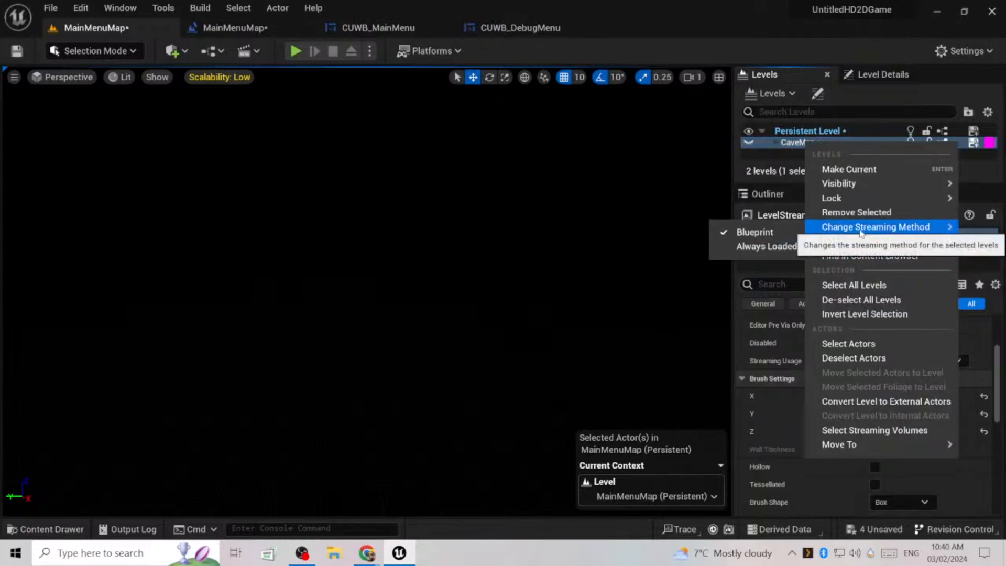
click(760, 229)
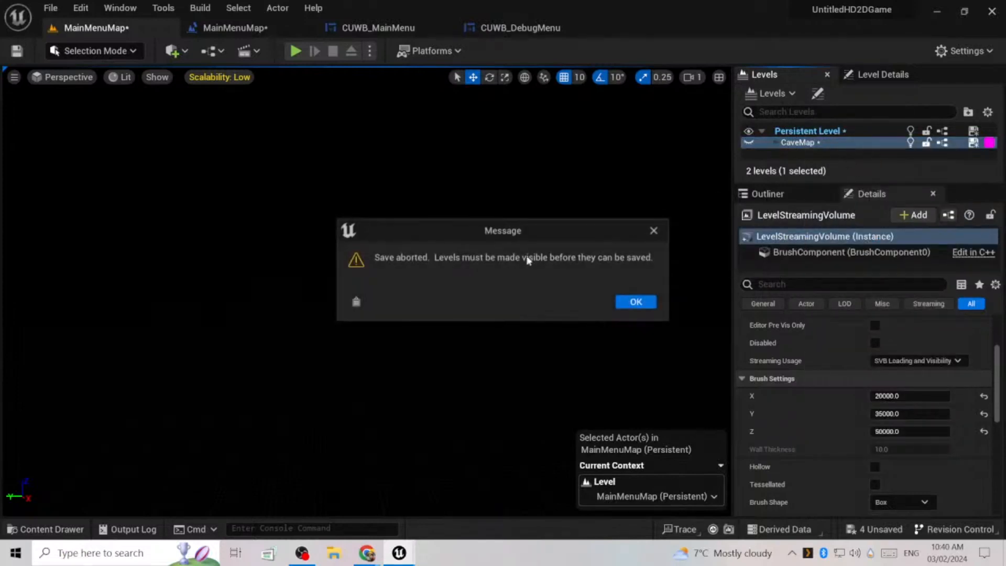
click(628, 302)
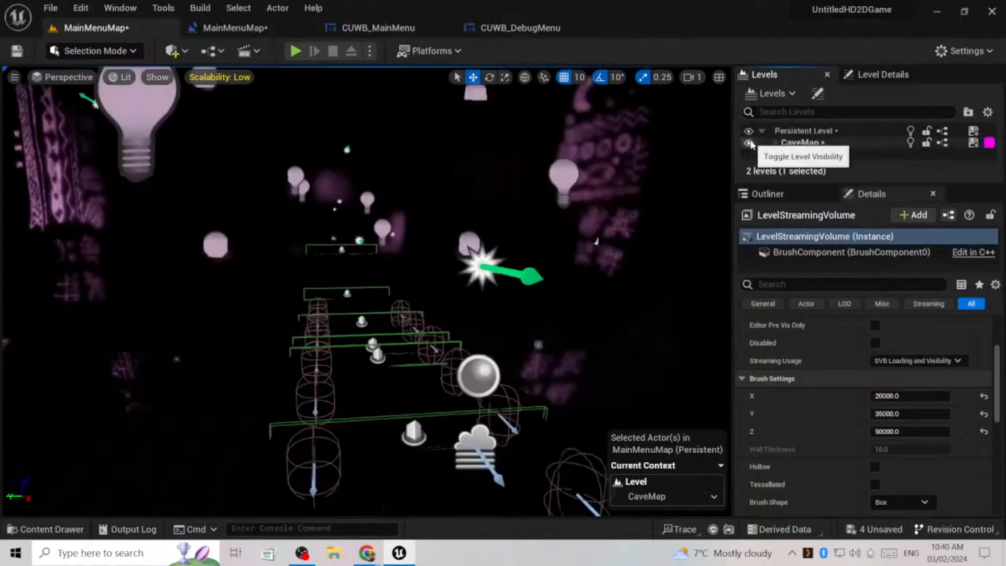
- Make CaveMap visible and set its streaming method to Blueprint
right_click(800, 147)
mouse_move(882, 244)
mouse_move(872, 224)
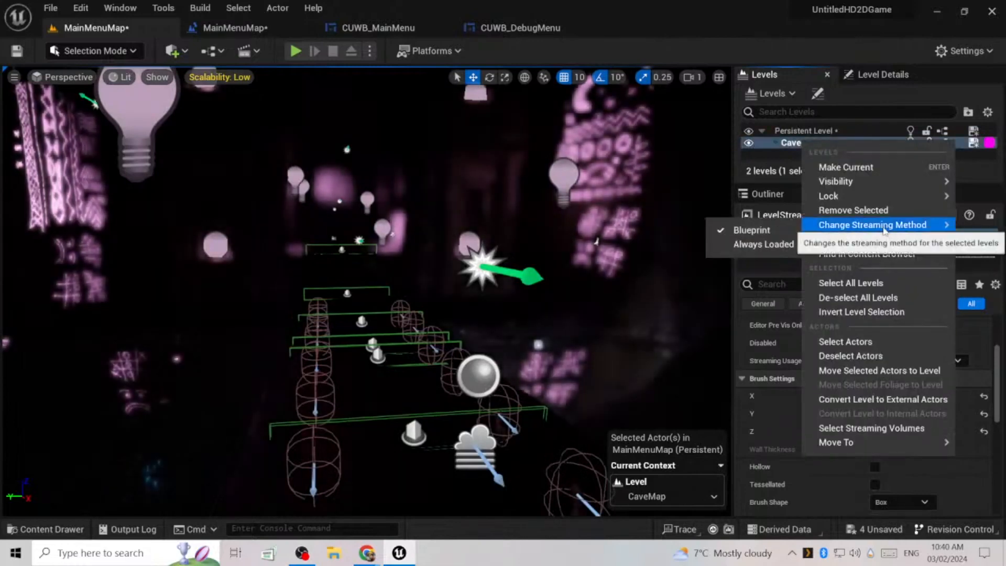
click(728, 227)
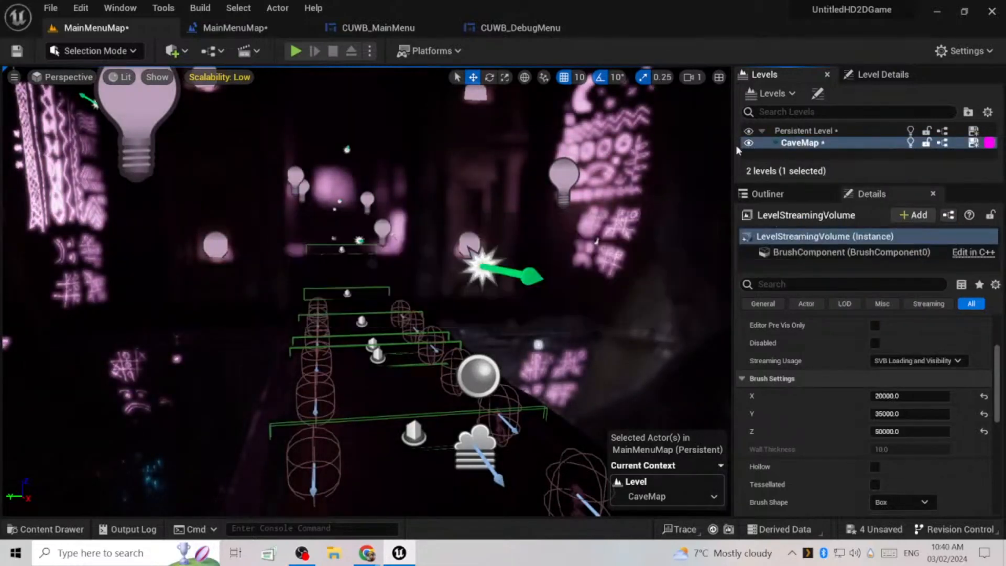
- Save MainMenuMap with the persistent level as the current level and play-test the main menu
click(767, 194)
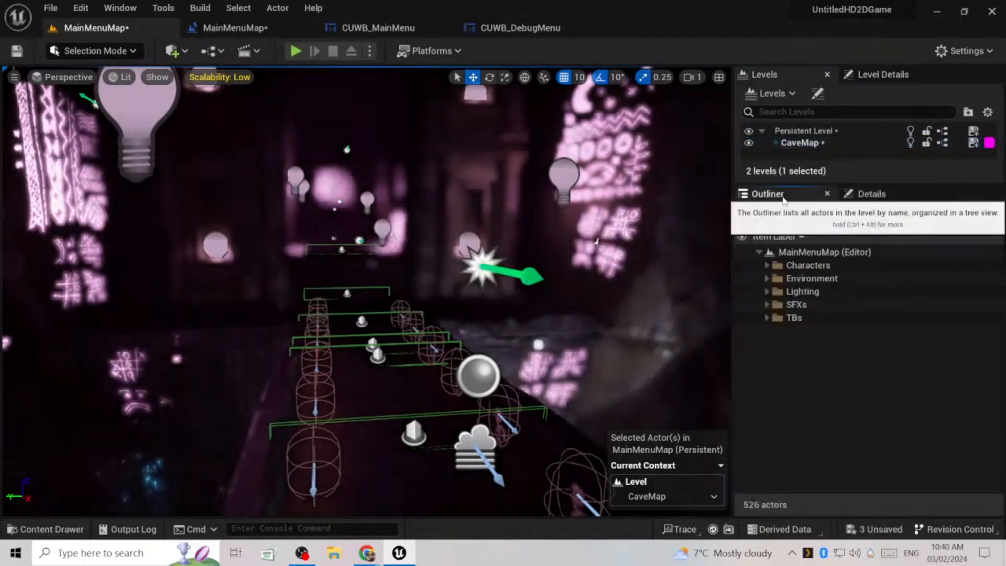
double_click(807, 131)
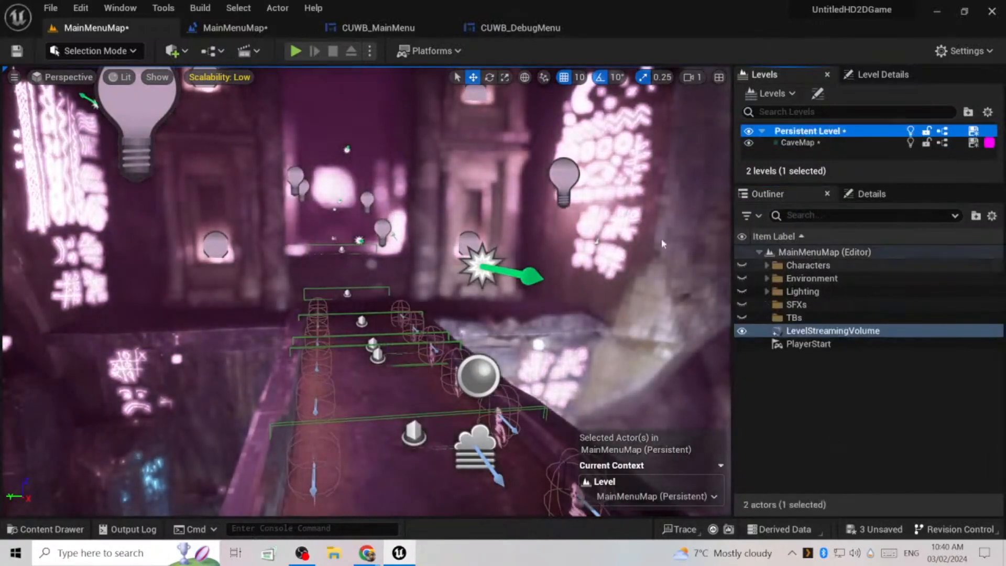
click(814, 442)
key(ctrl+s)
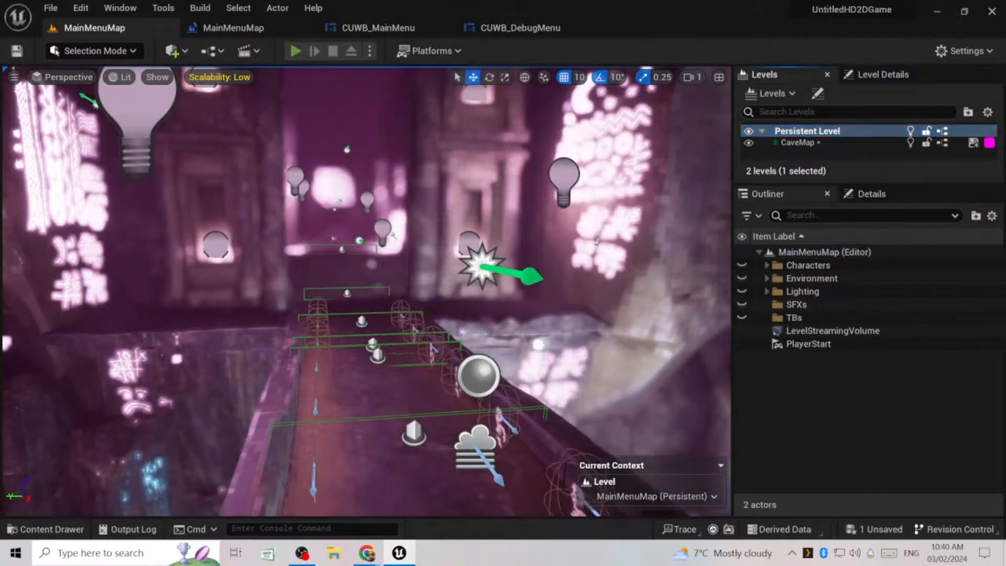
click(295, 50)
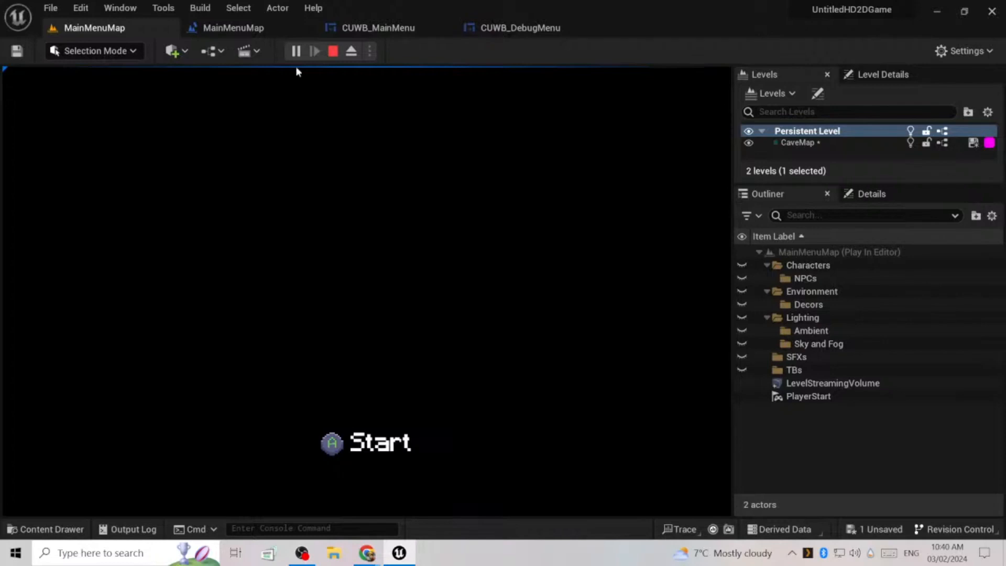
key(Escape)
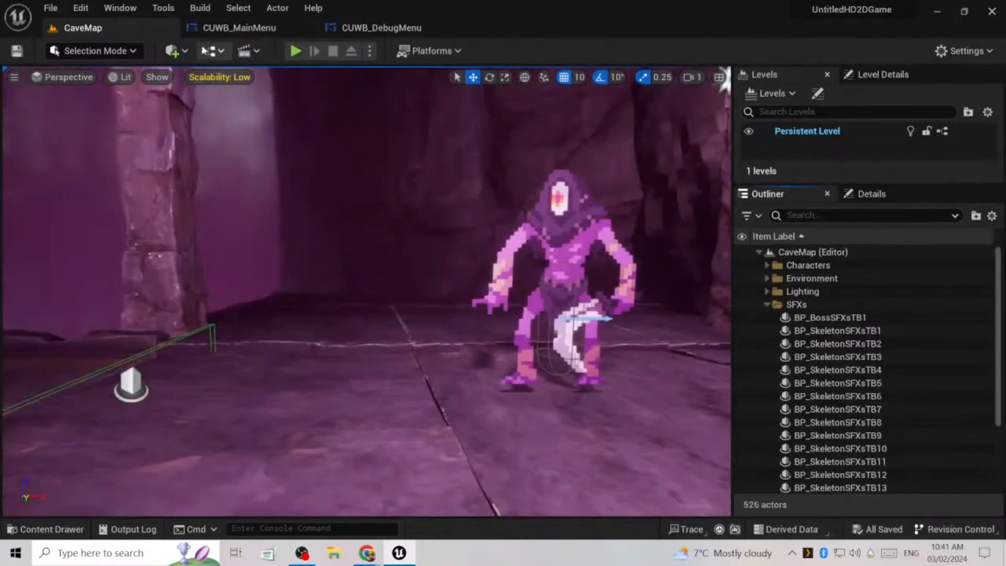
- Disconnect Event BeginPlay from the Sequence node in CaveMap's level blueprint
click(213, 50)
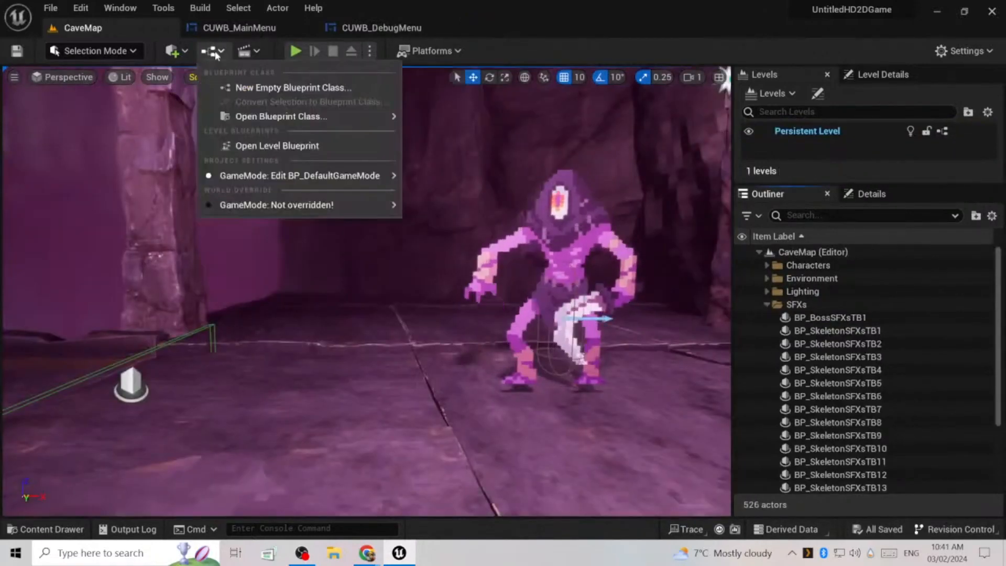
click(277, 146)
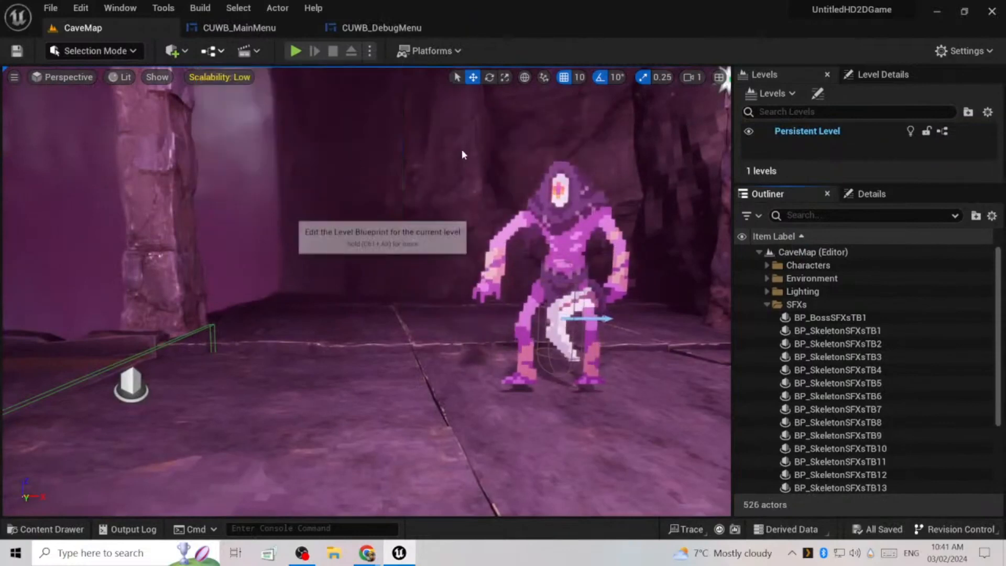
scroll(452, 239, down, 3)
right_drag(411, 231, 551, 208)
scroll(353, 190, up, 8)
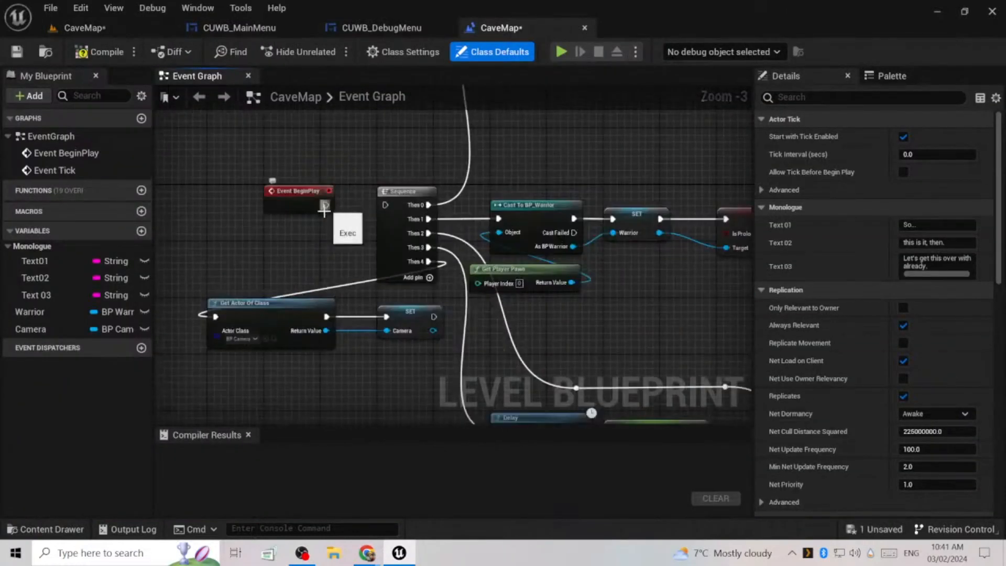
- Compile and save CaveMap's level blueprint, dock it beside the level's tab, and return to the CaveMap level
scroll(245, 263, down, 4)
scroll(263, 296, up, 2)
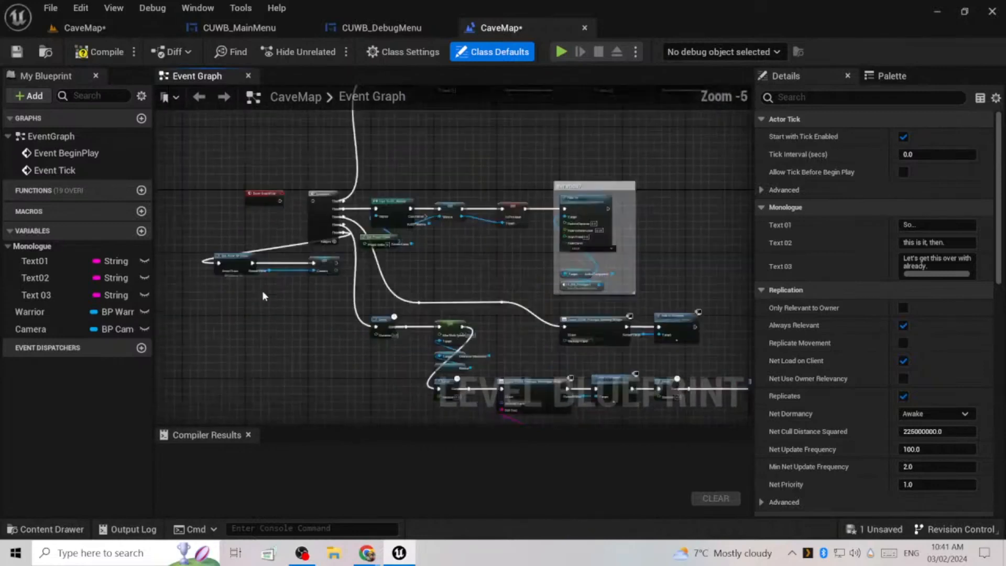
scroll(263, 296, up, 1)
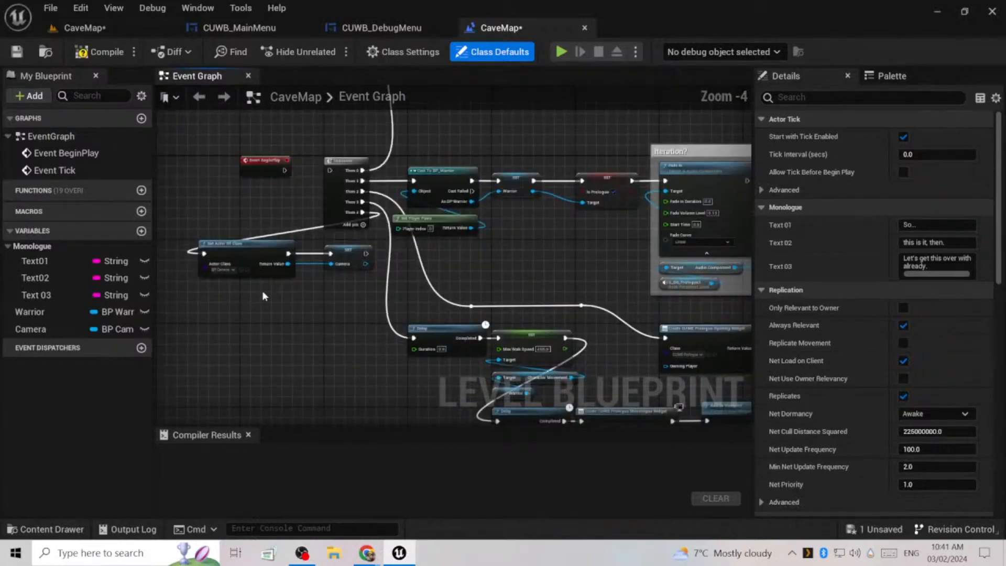
click(102, 51)
drag(495, 32, 251, 29)
click(131, 29)
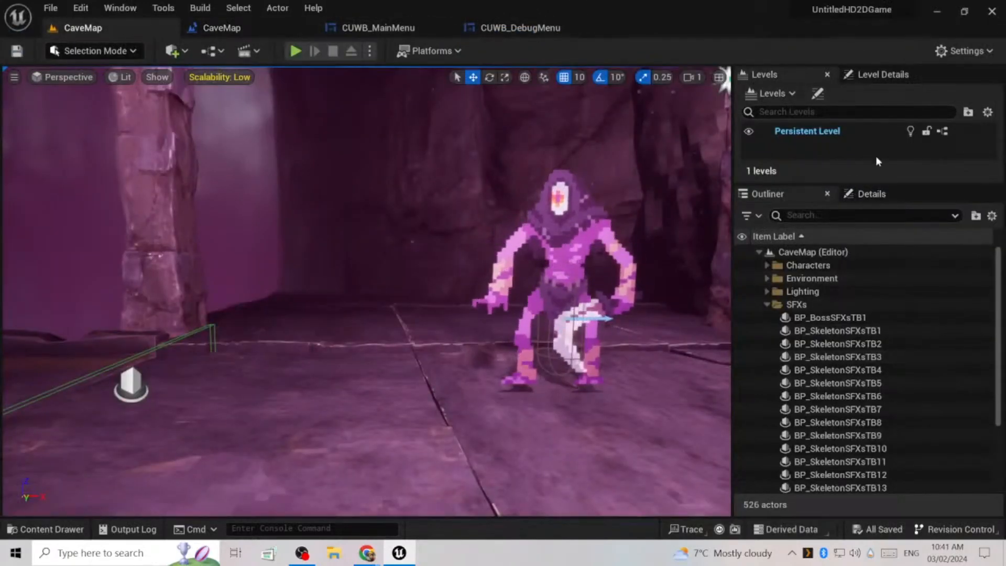
- Open the MainMenuMap level from the project's Maps folder
key(ctrl+space)
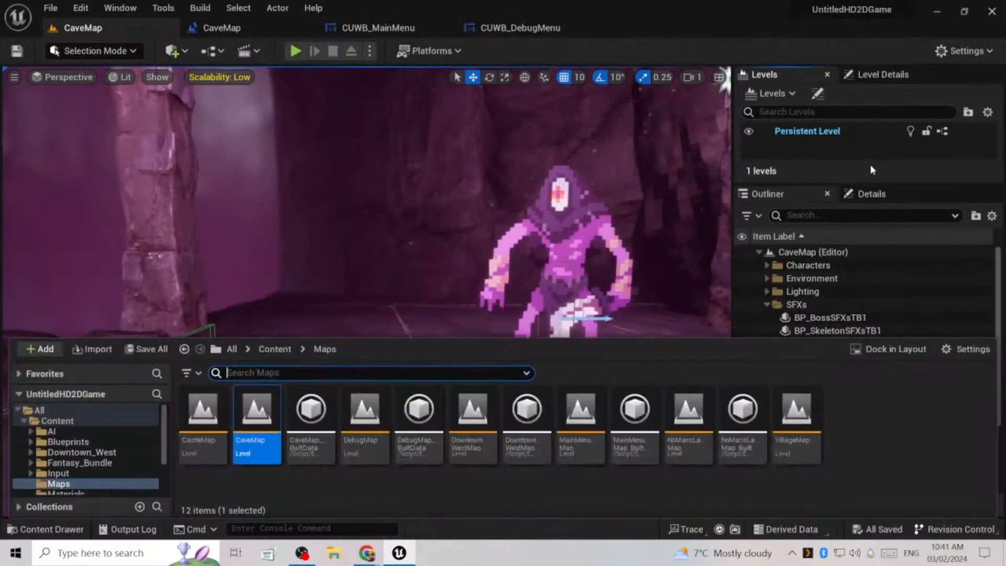
click(275, 349)
double_click(472, 411)
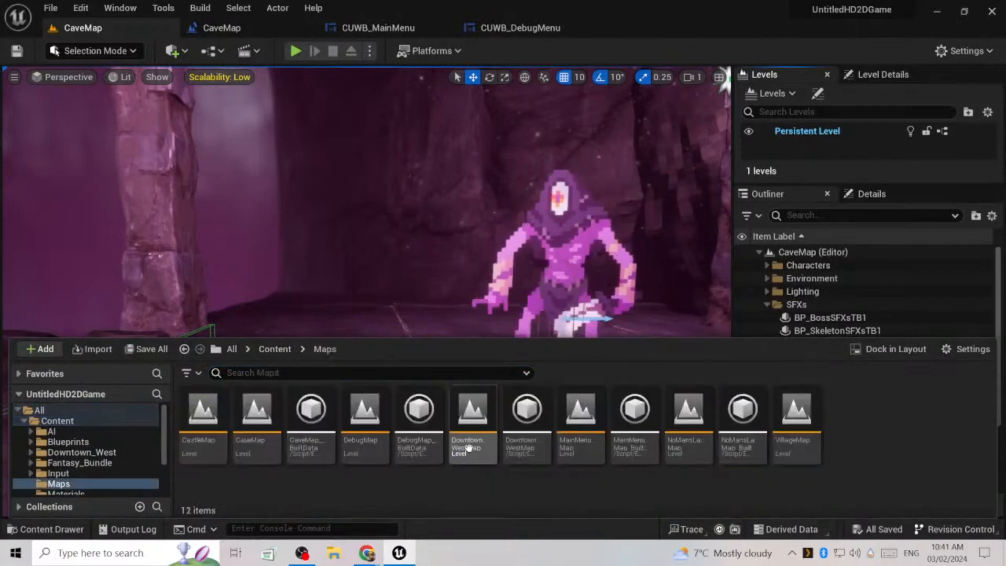
double_click(580, 419)
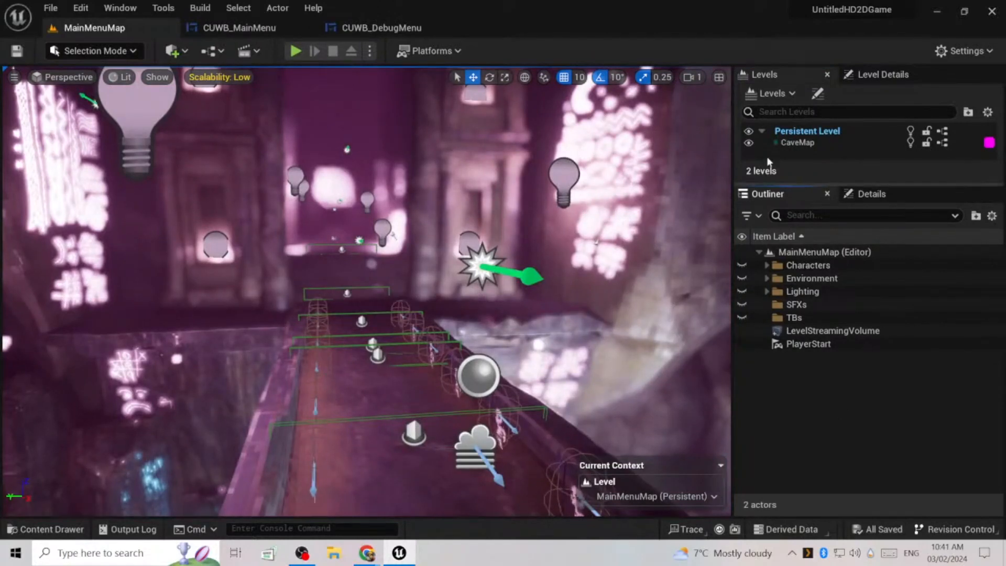
click(815, 150)
right_click(815, 150)
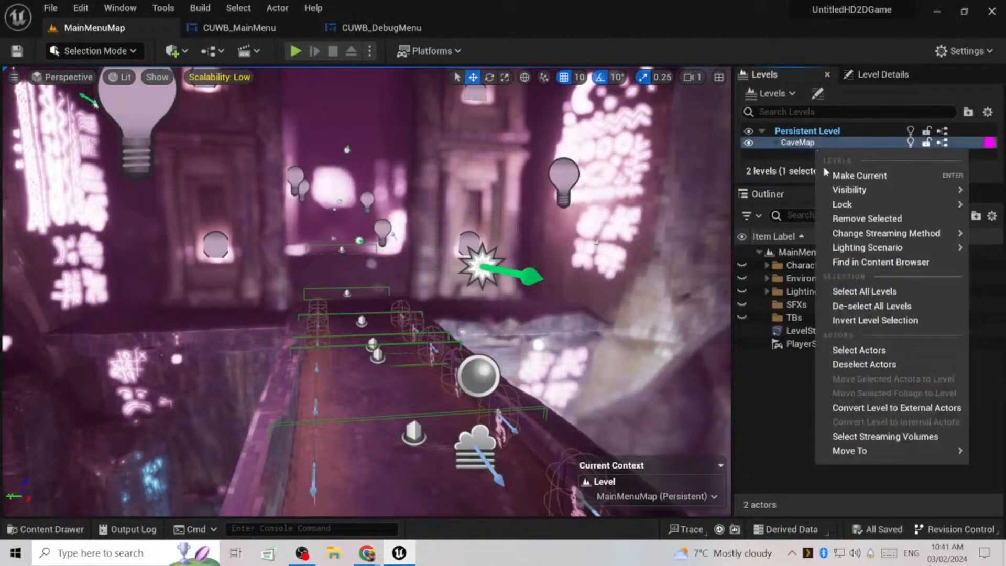
click(768, 453)
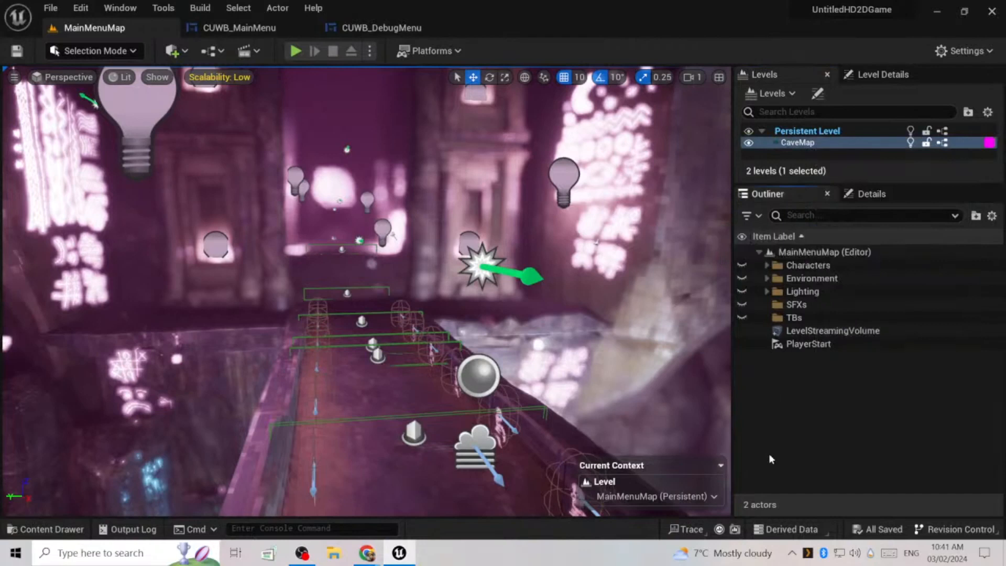
- Play-test MainMenuMap with CaveMap's BeginPlay logic disconnected
click(291, 52)
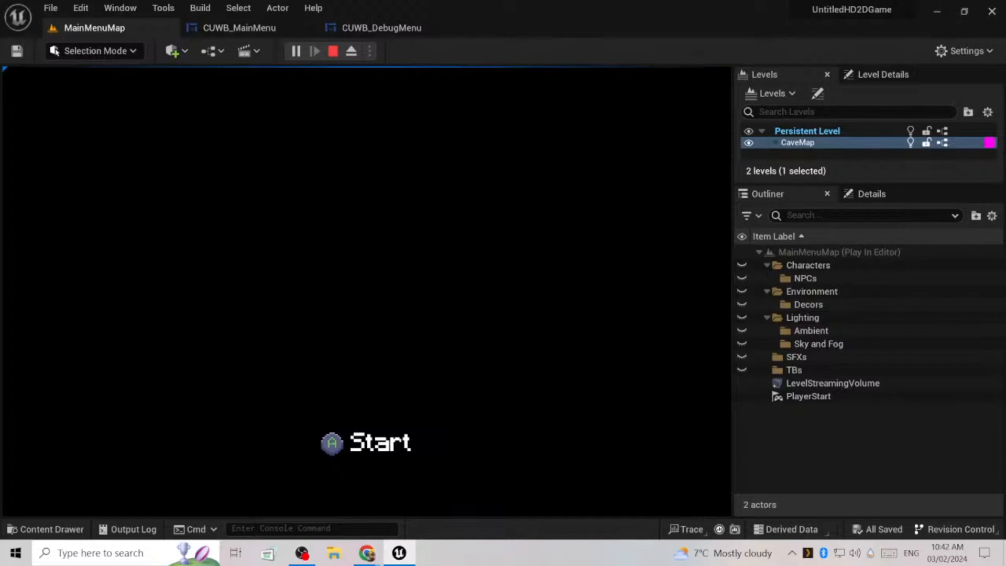
key(Escape)
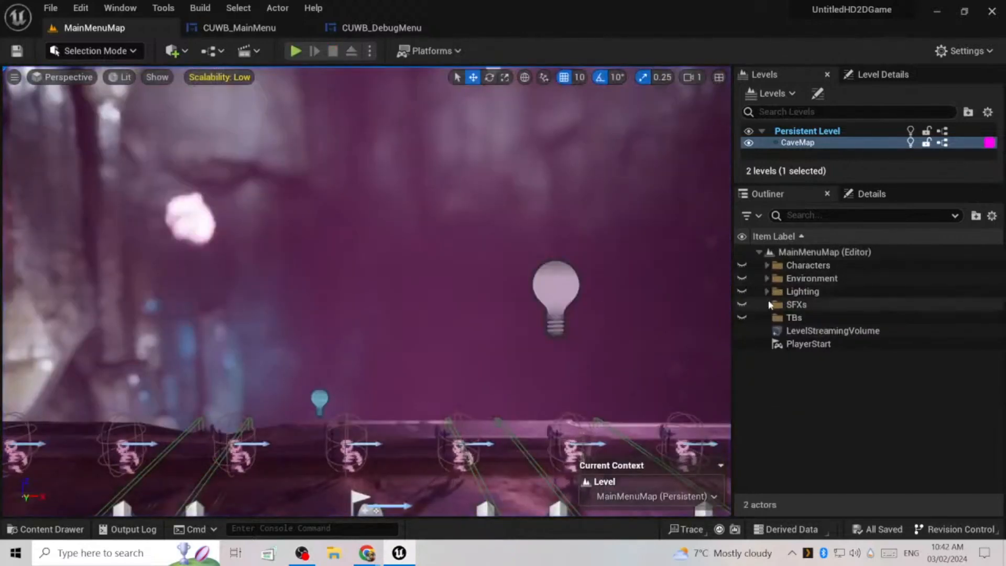
- Make CaveMap the current level and select the S_BG_Prologue1 sound actor in its SFXs folder
click(784, 305)
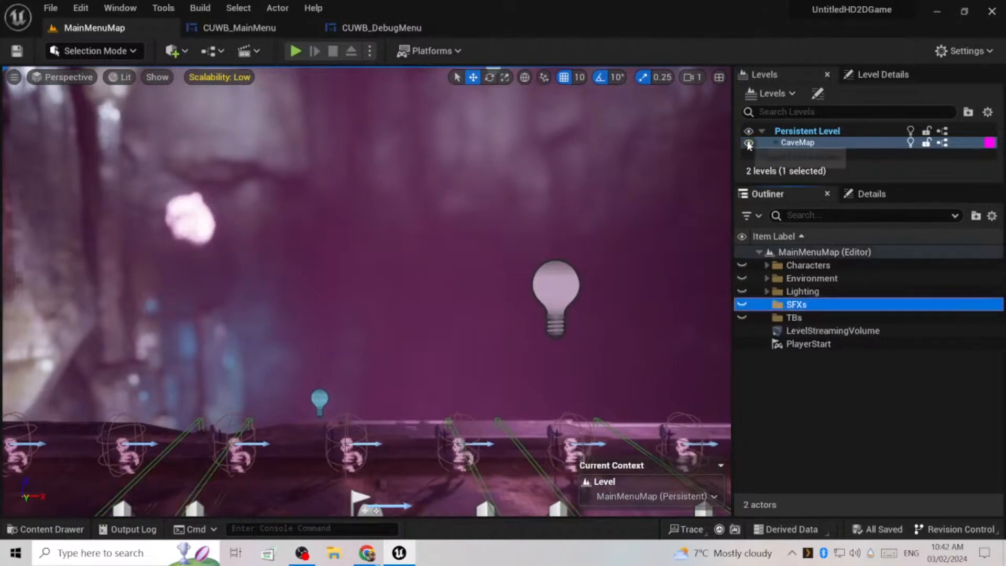
double_click(797, 142)
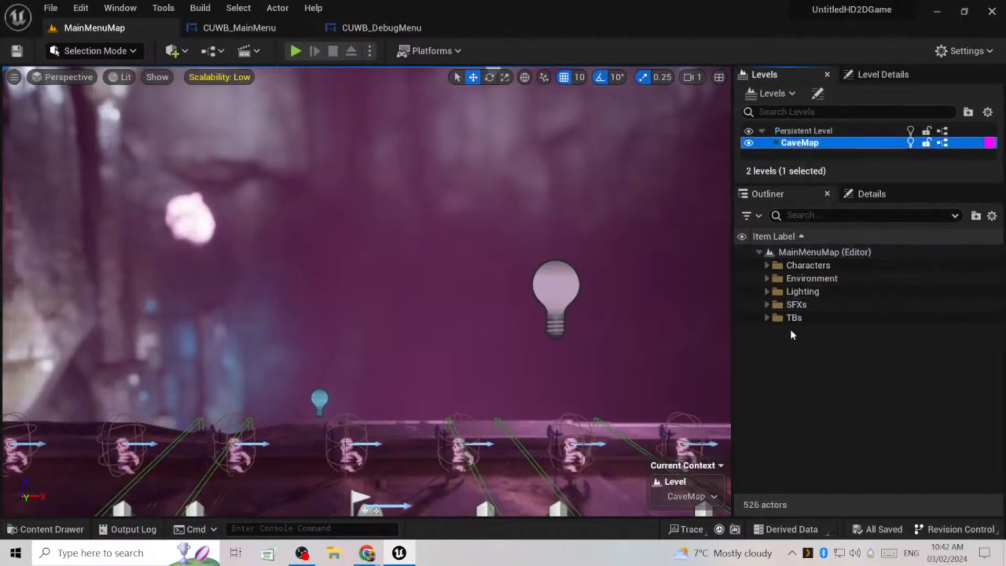
click(767, 306)
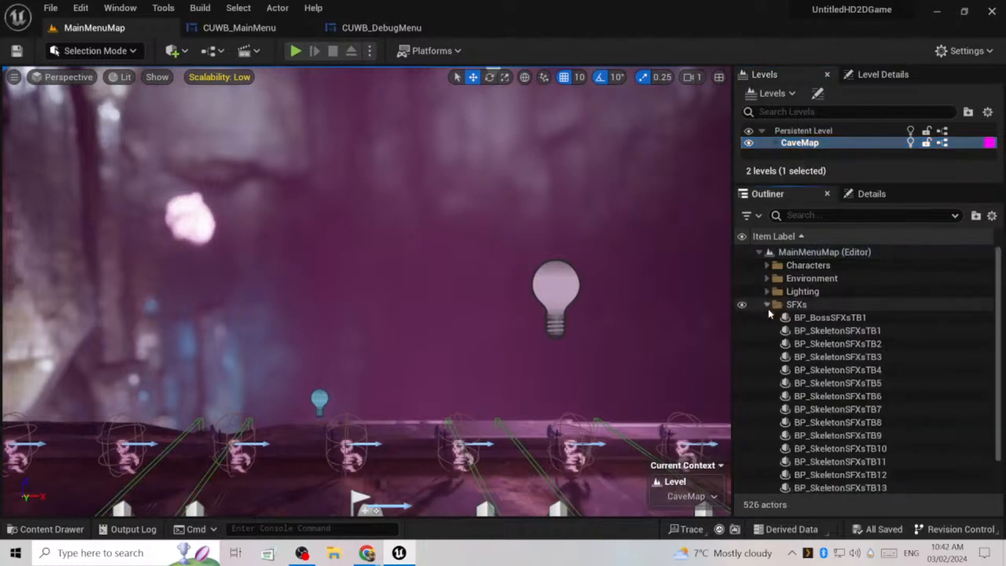
scroll(990, 357, down, 2)
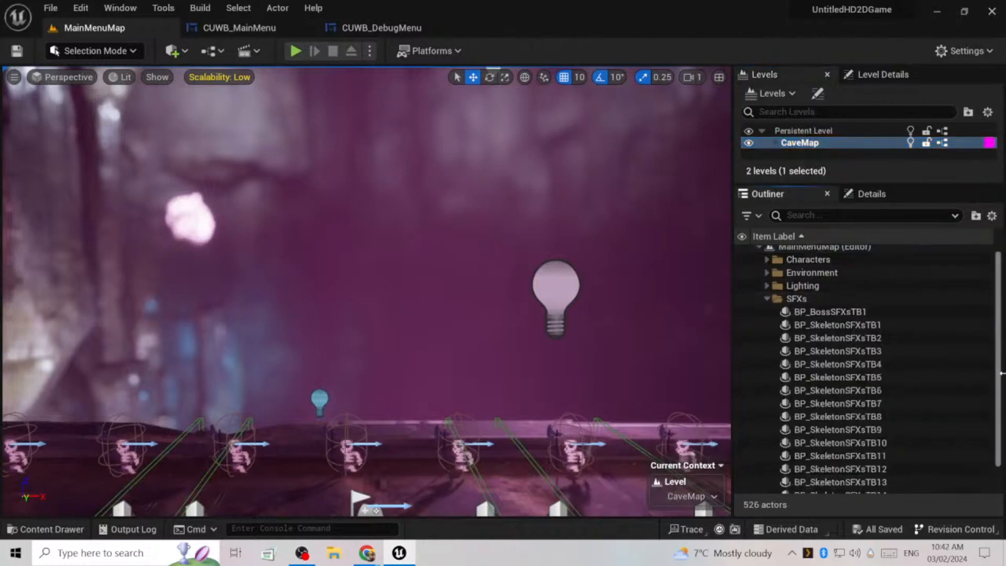
click(859, 474)
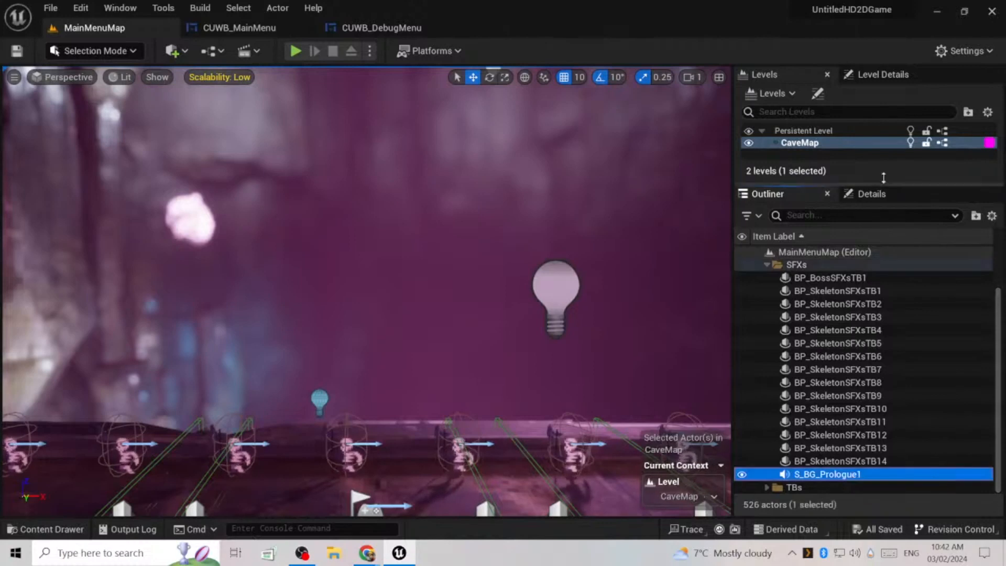
- Examine the sound, attenuation and attachment properties of the S_BG_Prologue1 actor
click(875, 194)
scroll(811, 398, down, 3)
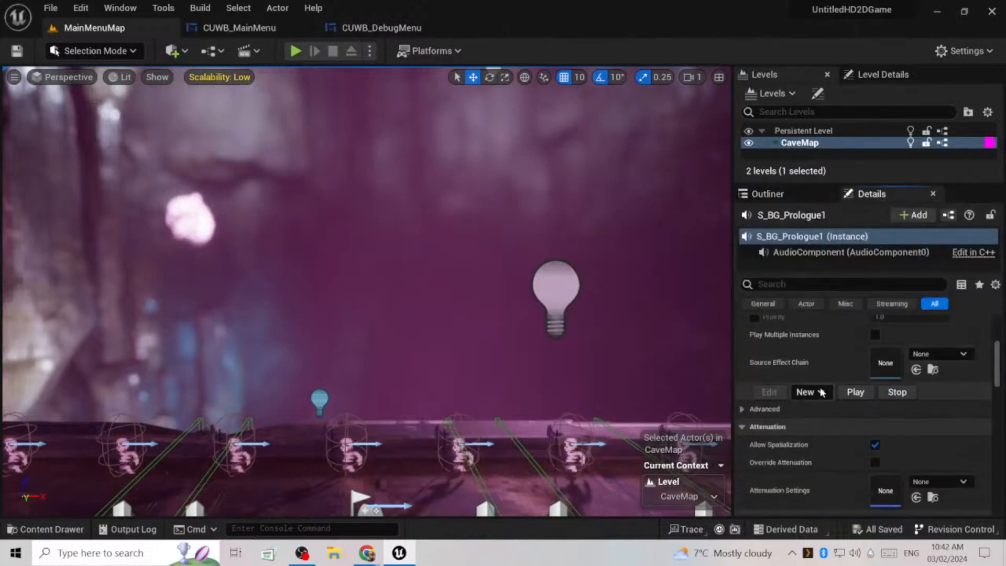
scroll(823, 382, down, 5)
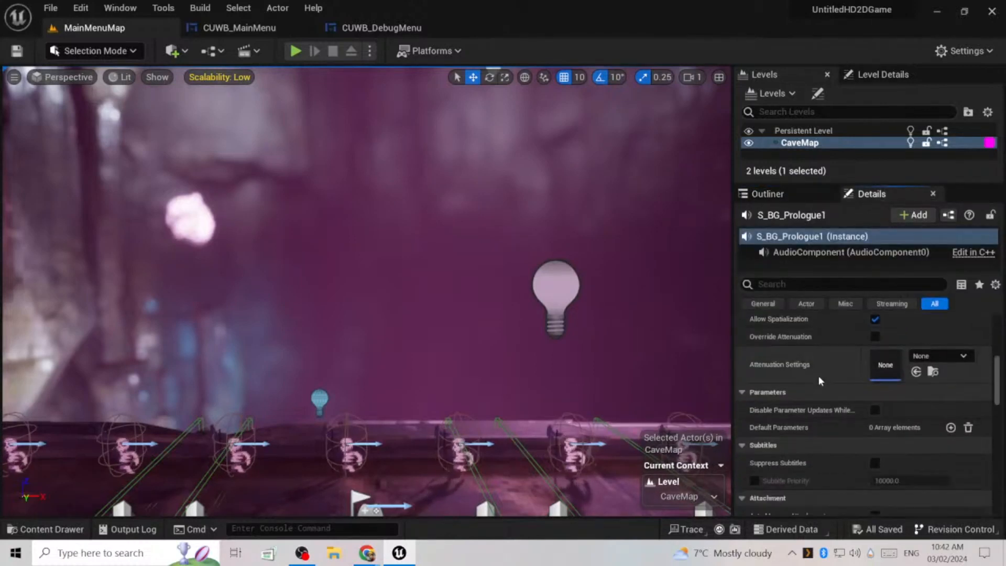
scroll(818, 375, down, 5)
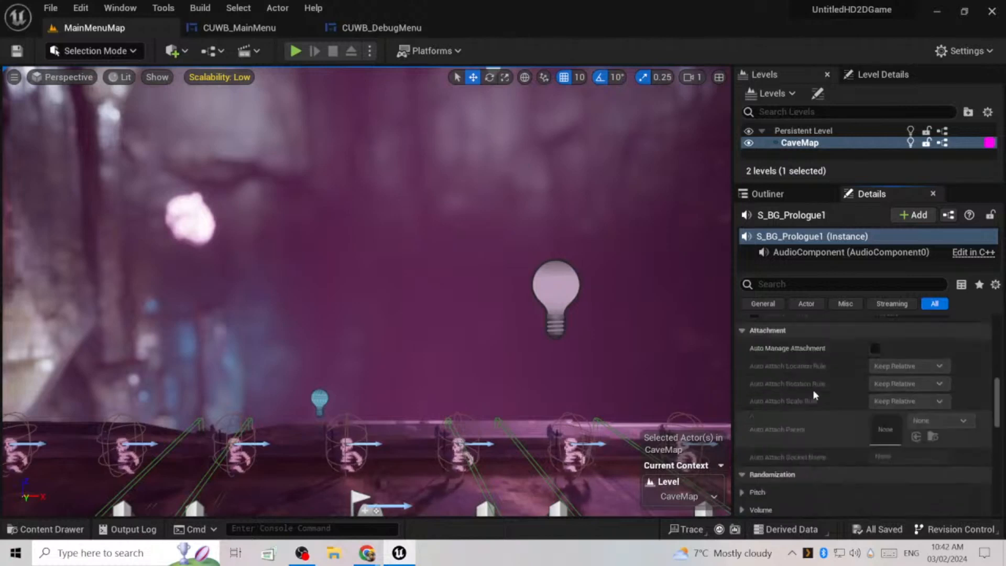
scroll(813, 389, up, 8)
scroll(813, 437, up, 6)
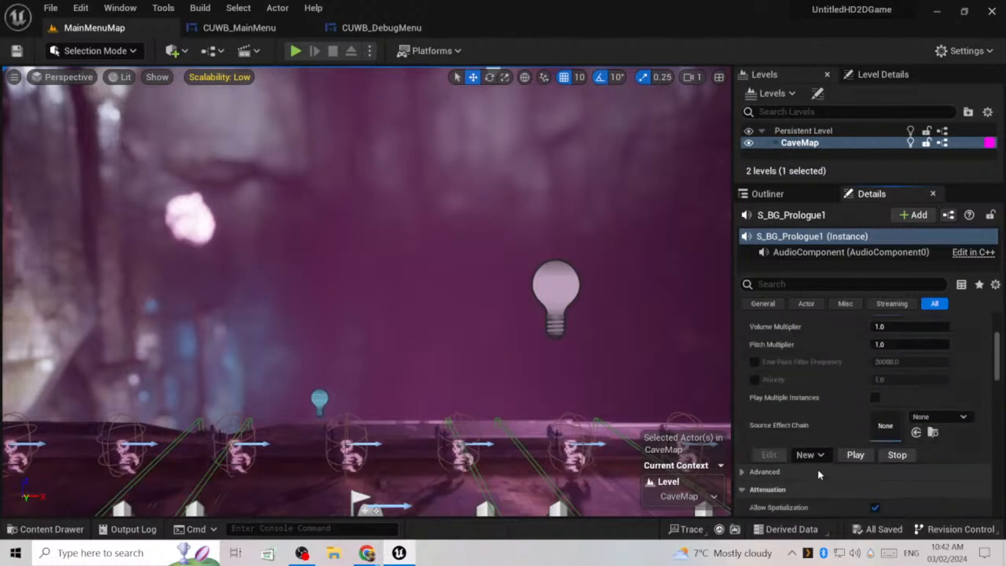
scroll(817, 470, up, 1)
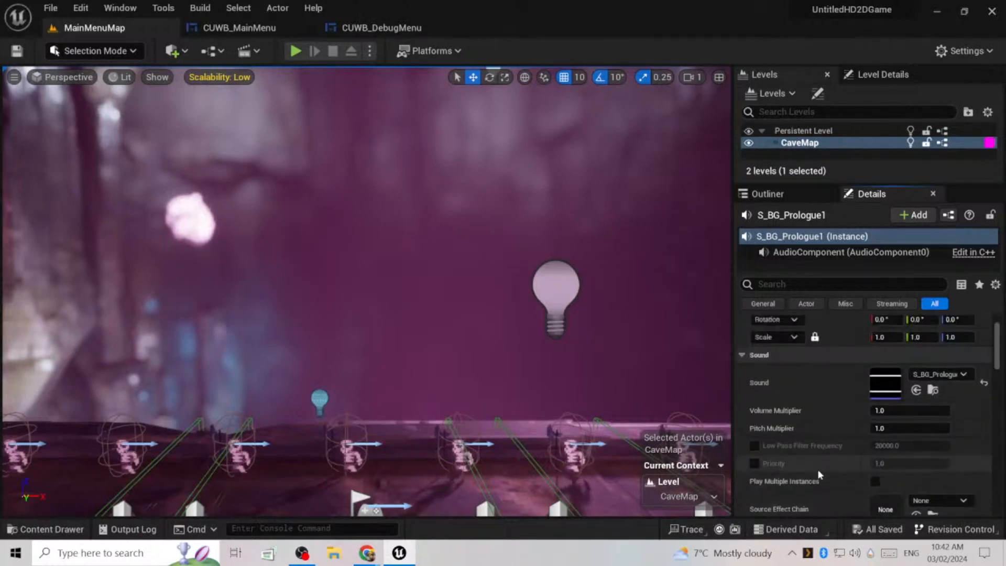
scroll(818, 469, up, 2)
- Search the S_BG_Prologue1 properties for "play" and for "start", and clear the search
click(821, 285)
text(play)
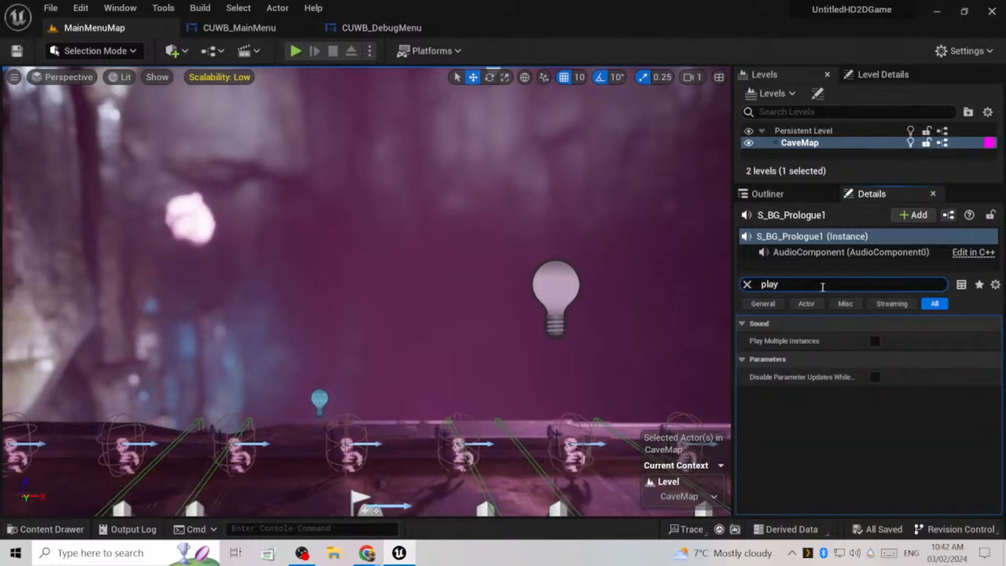
key(ctrl+a)
text(start)
key(ctrl+a)
key(BackSpace)
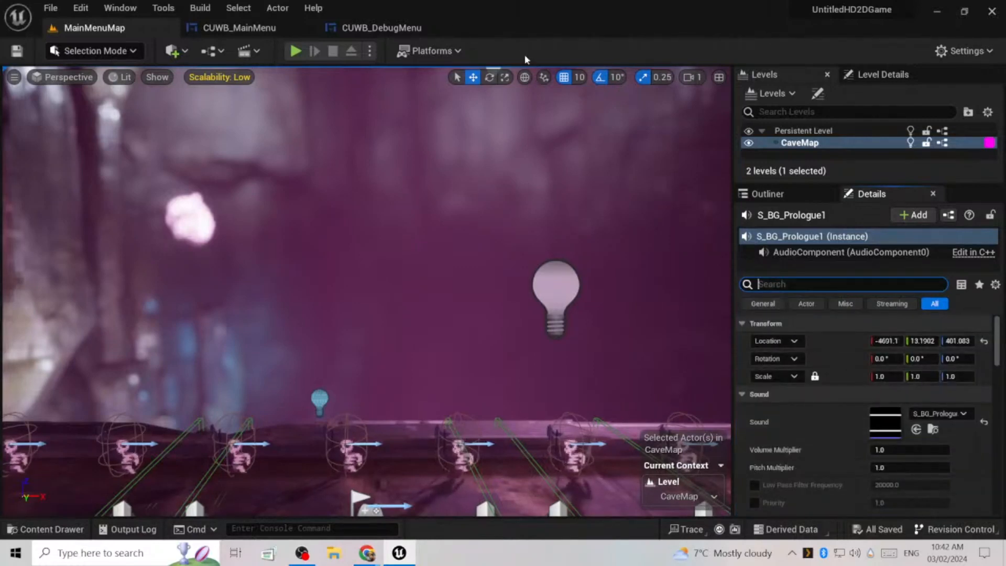
- Open the S_BG_Prologue sound wave from the Background folder inside Content/Sounds
key(ctrl+space)
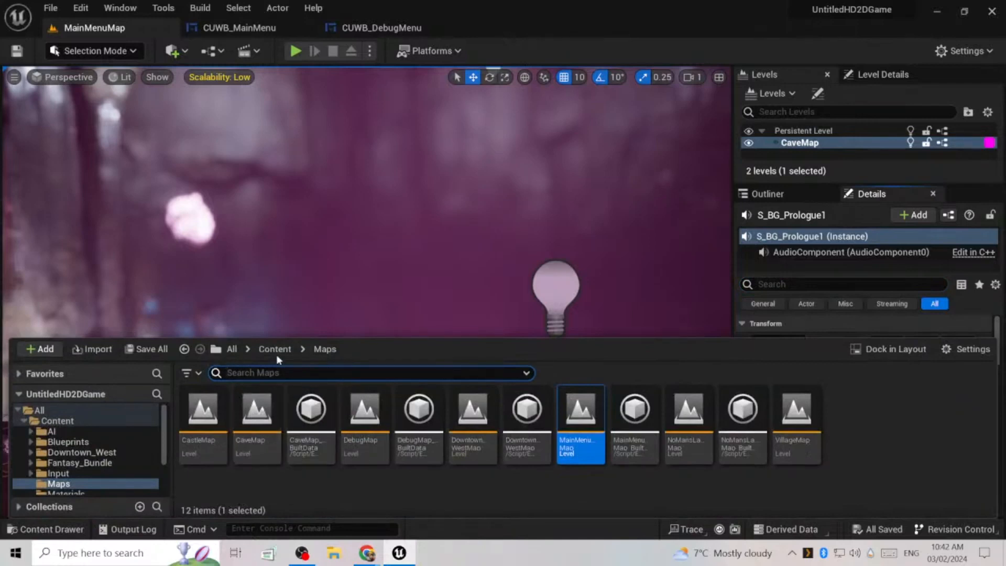
click(274, 350)
double_click(688, 407)
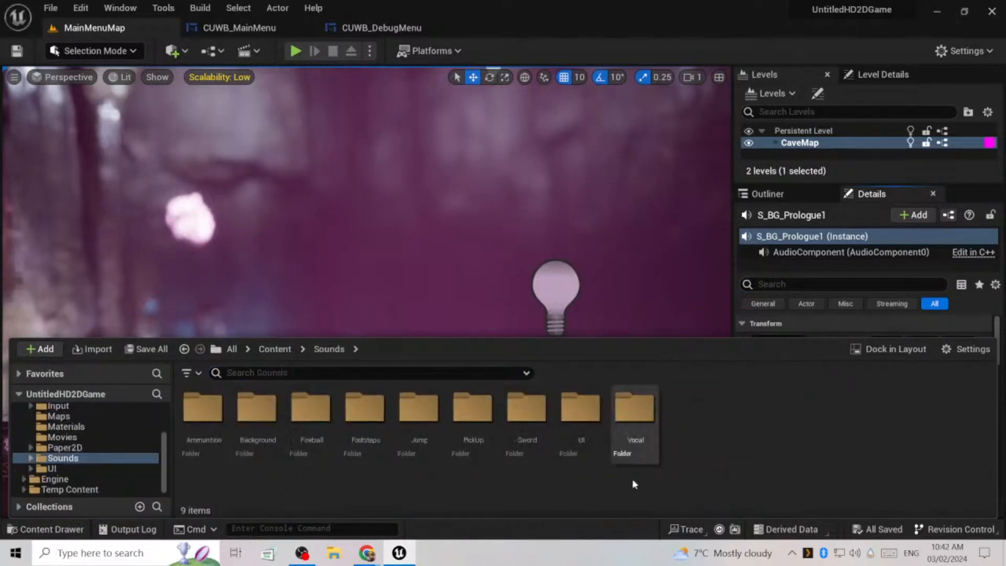
double_click(265, 440)
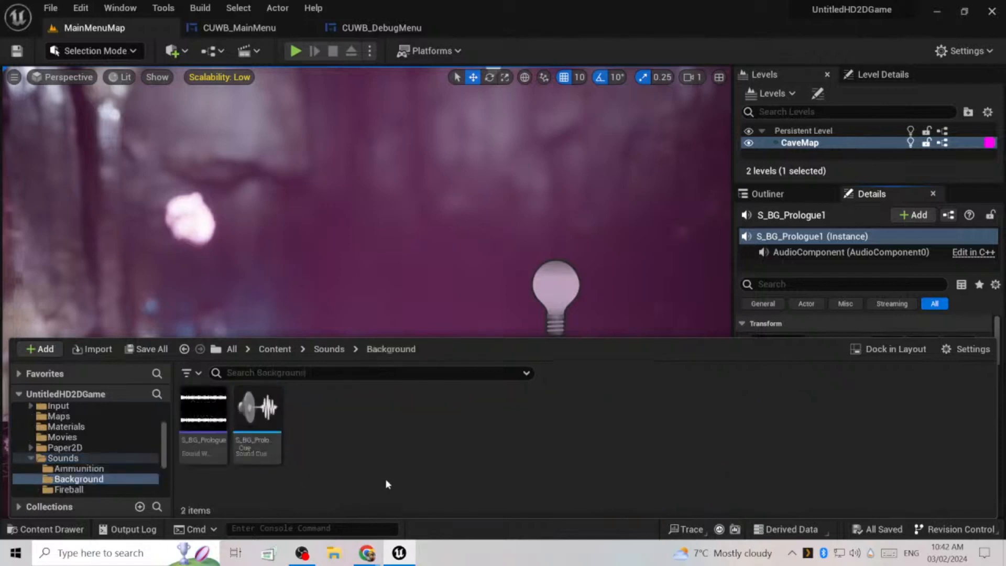
double_click(204, 435)
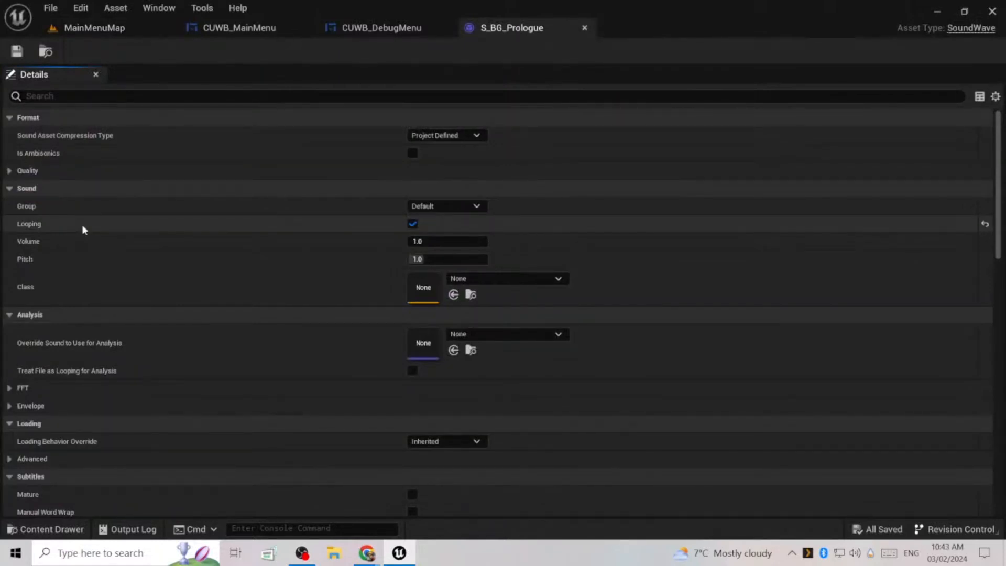
- Search the S_BG_Prologue sound wave's properties for "play" and "start", and close the asset
scroll(82, 228, down, 3)
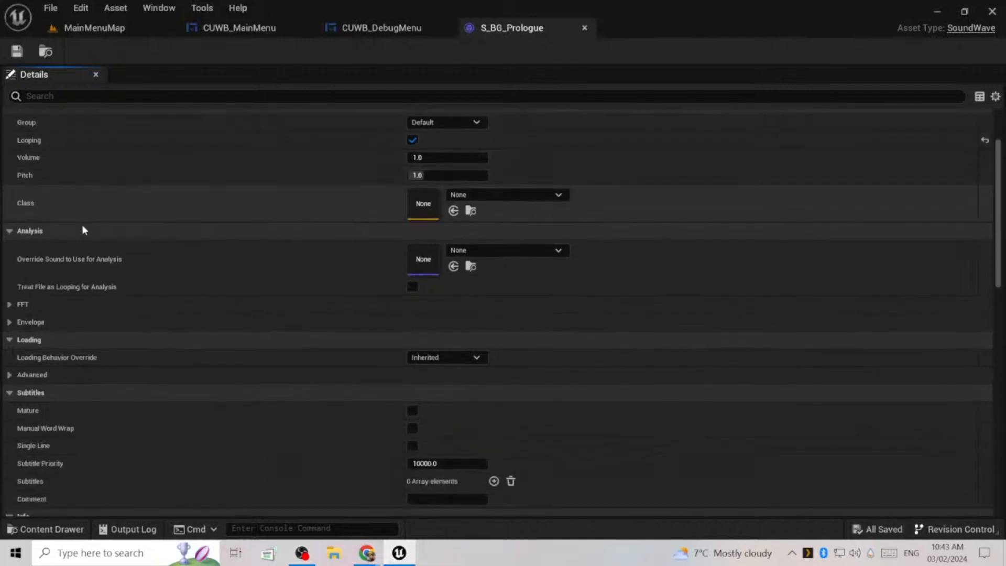
scroll(81, 226, up, 3)
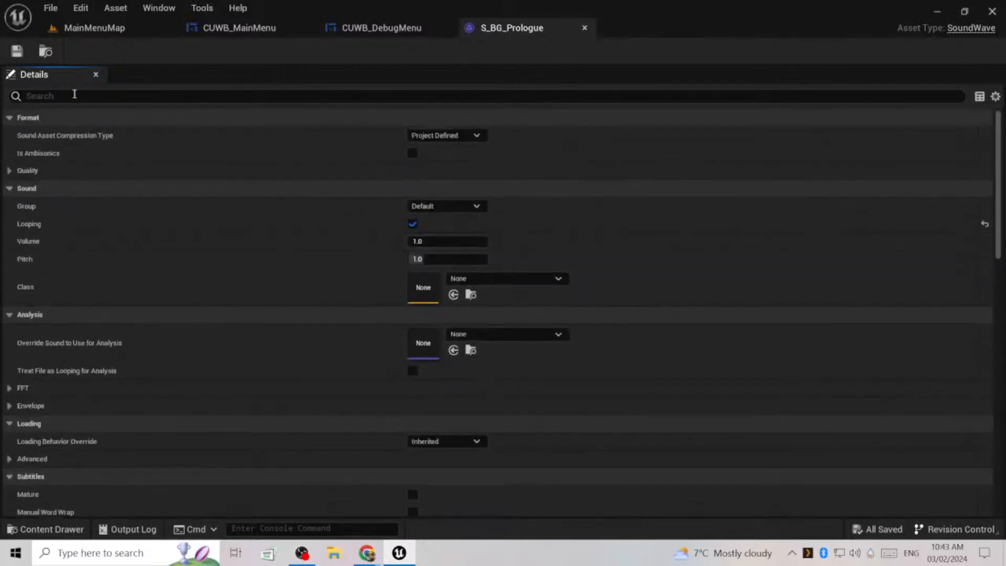
click(74, 96)
text(play)
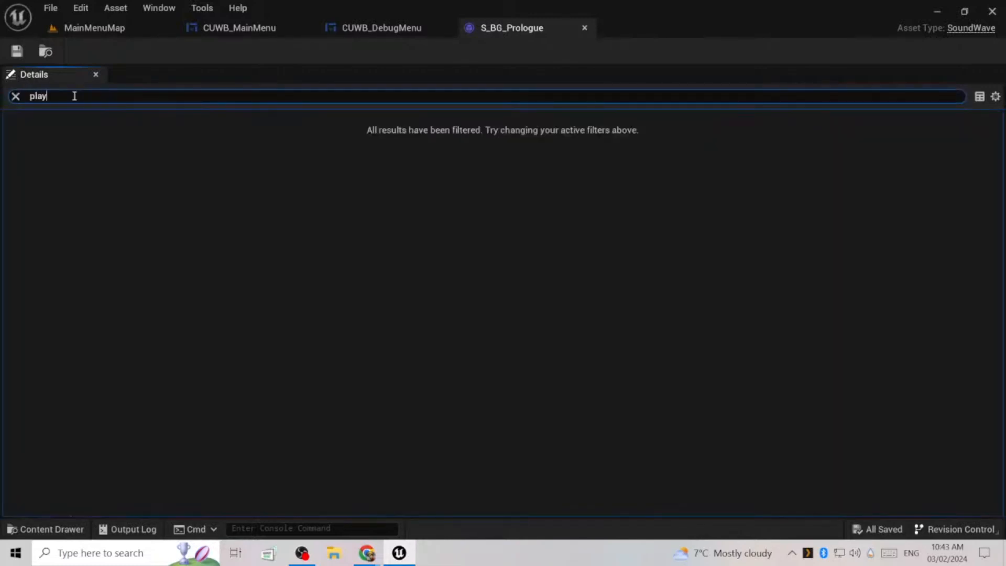
text(start)
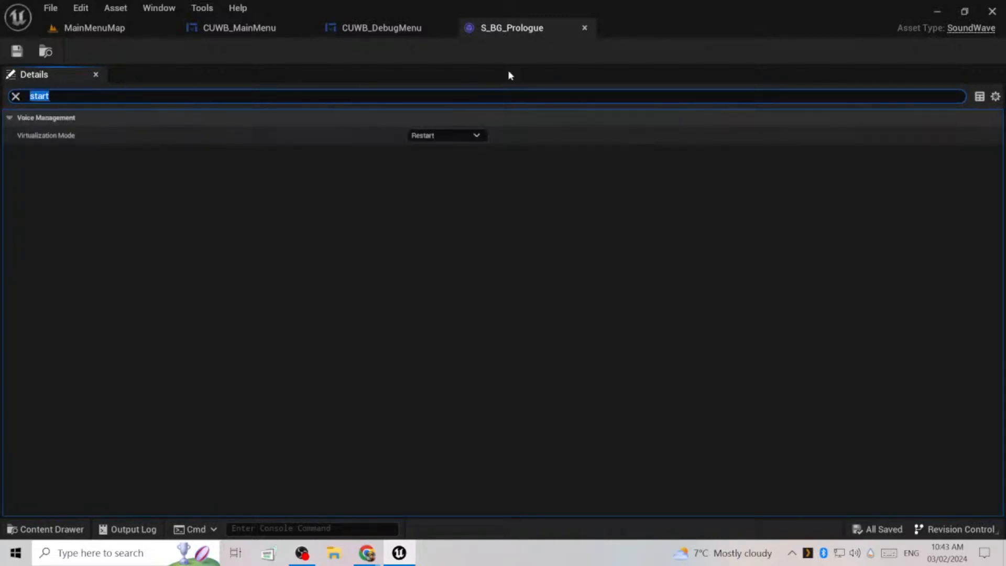
click(581, 27)
click(695, 257)
- Open the S_BG_Prologue_Cue sound cue, search its properties for "start" and "play", and close it
key(ctrl+space)
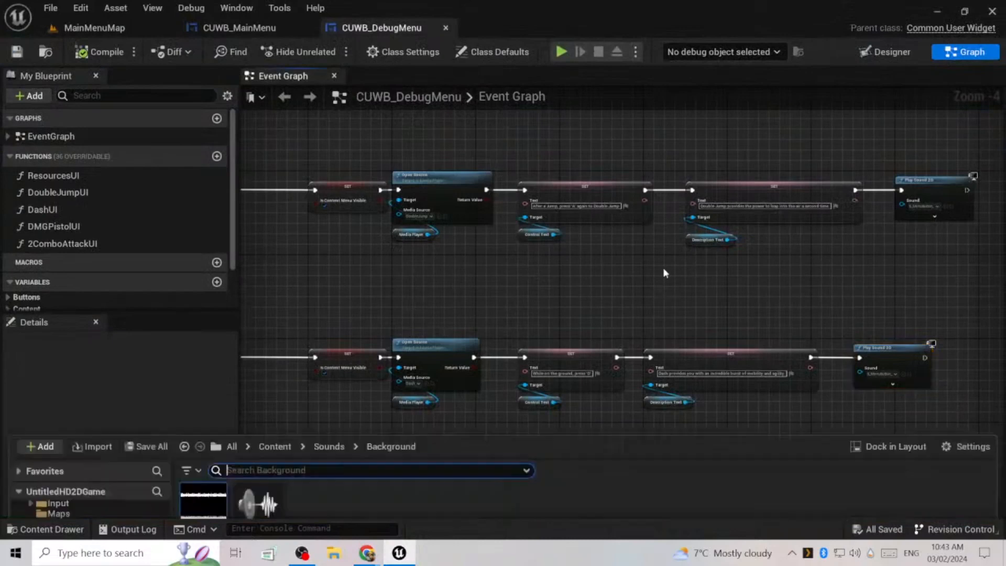
double_click(258, 422)
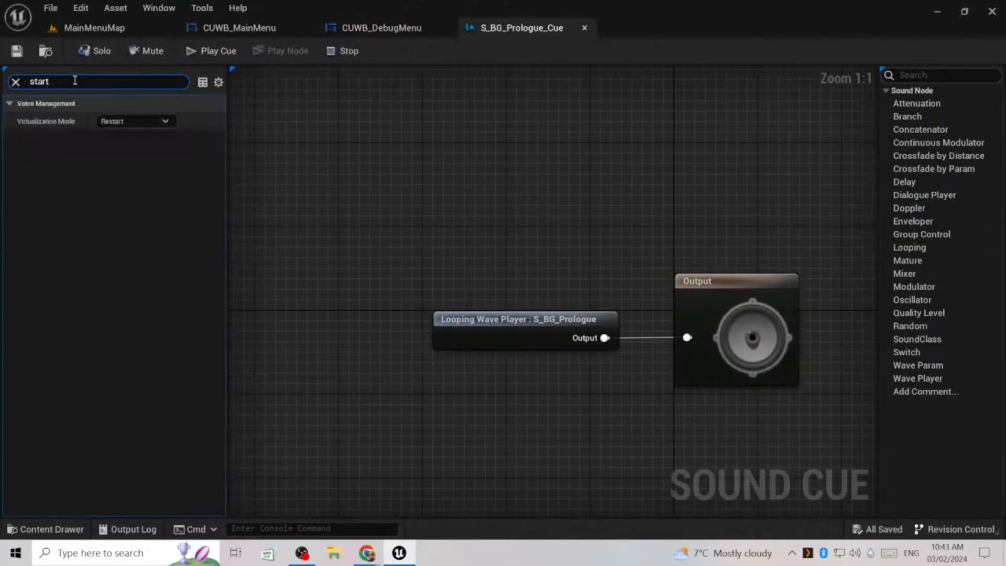
text(play)
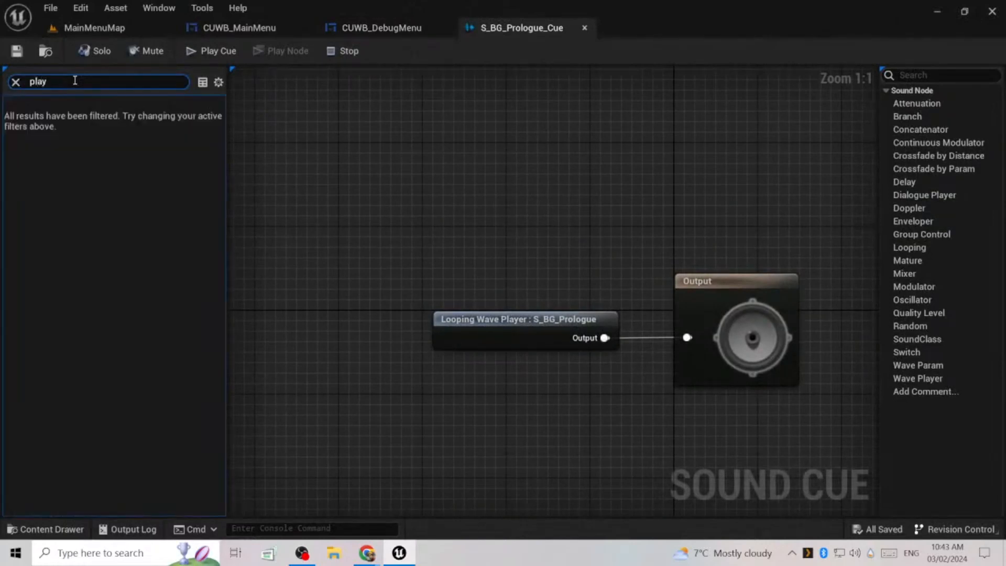
click(337, 223)
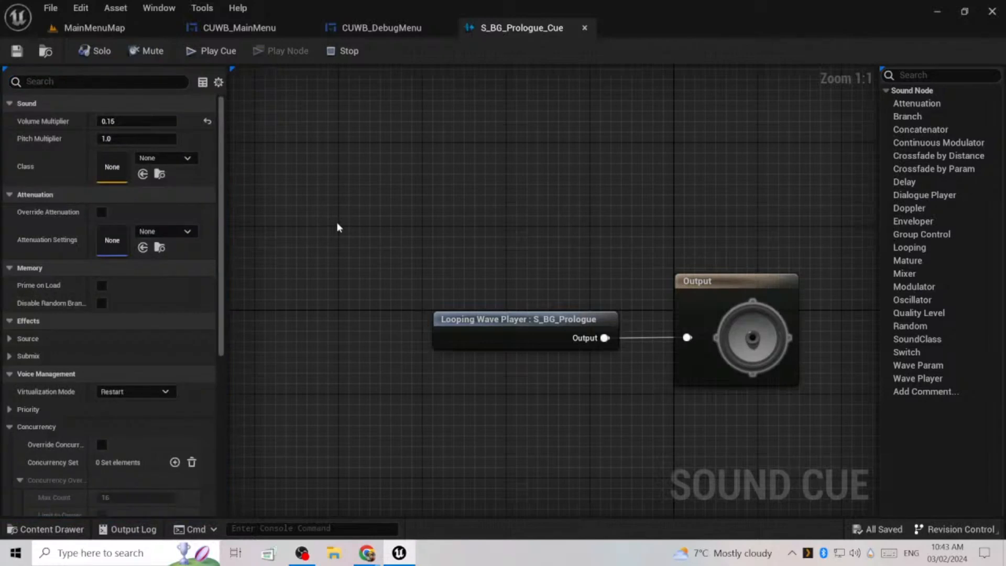
click(585, 28)
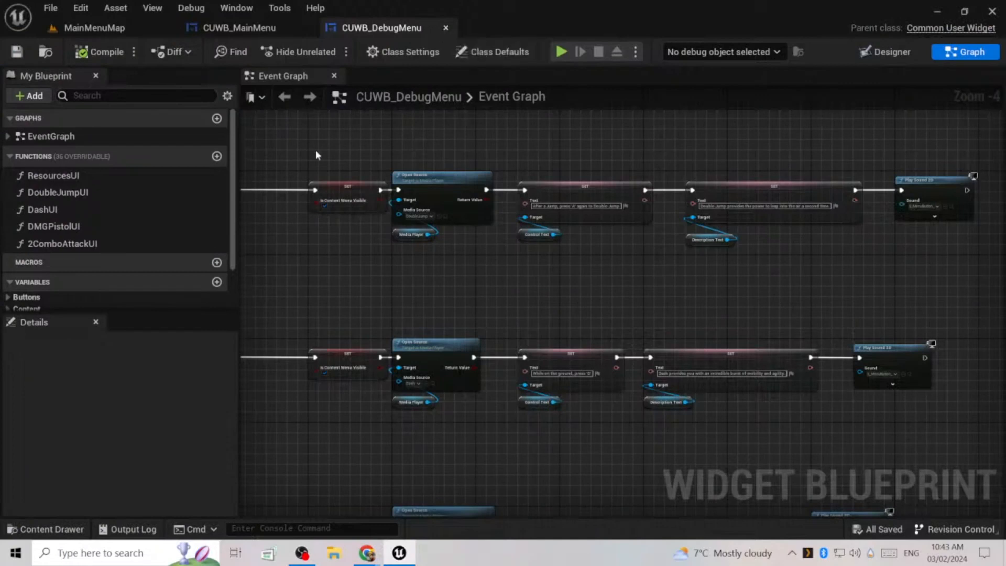
- Open the CaveMap level from the Content/Maps folder
click(249, 31)
click(123, 28)
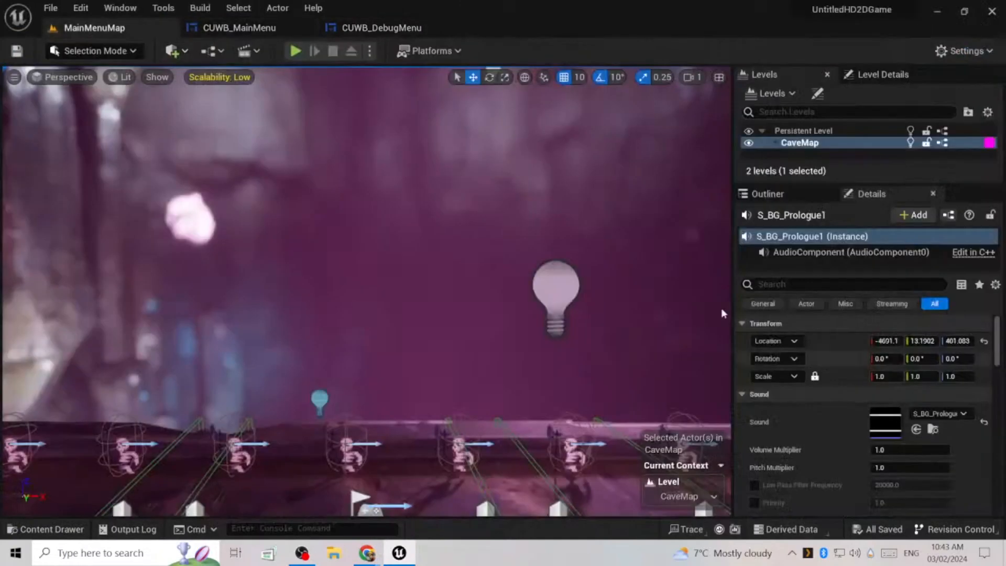
key(ctrl+space)
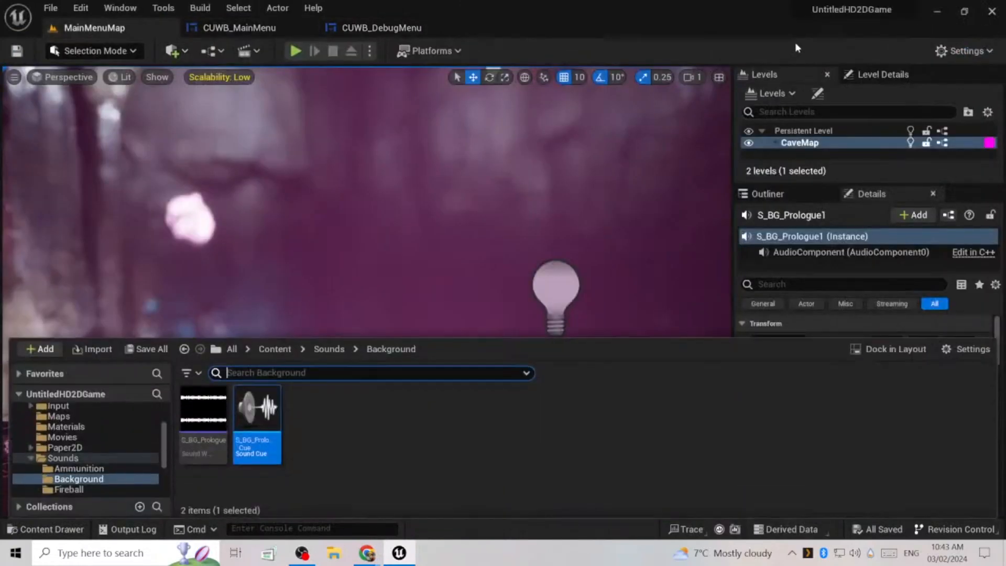
click(274, 349)
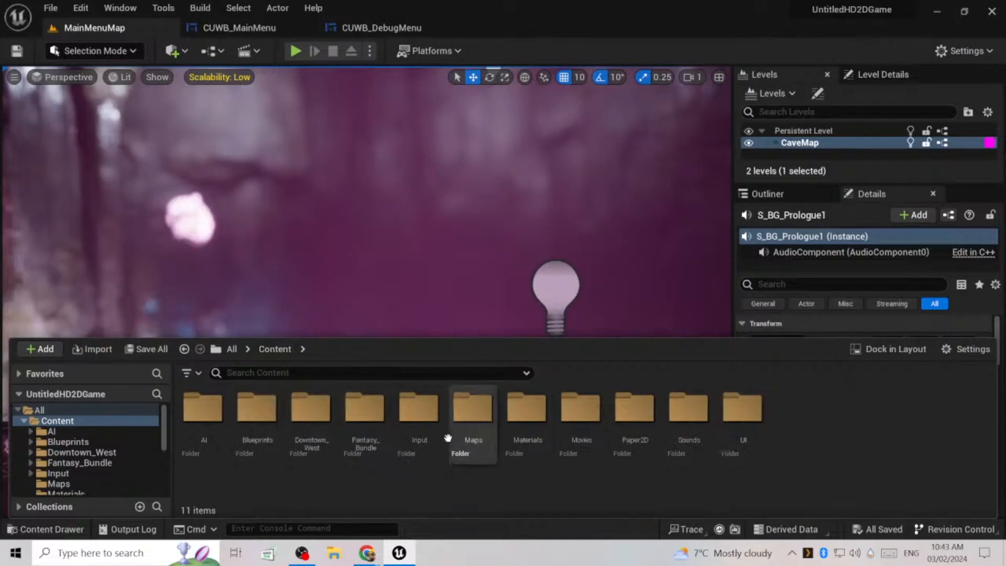
double_click(457, 449)
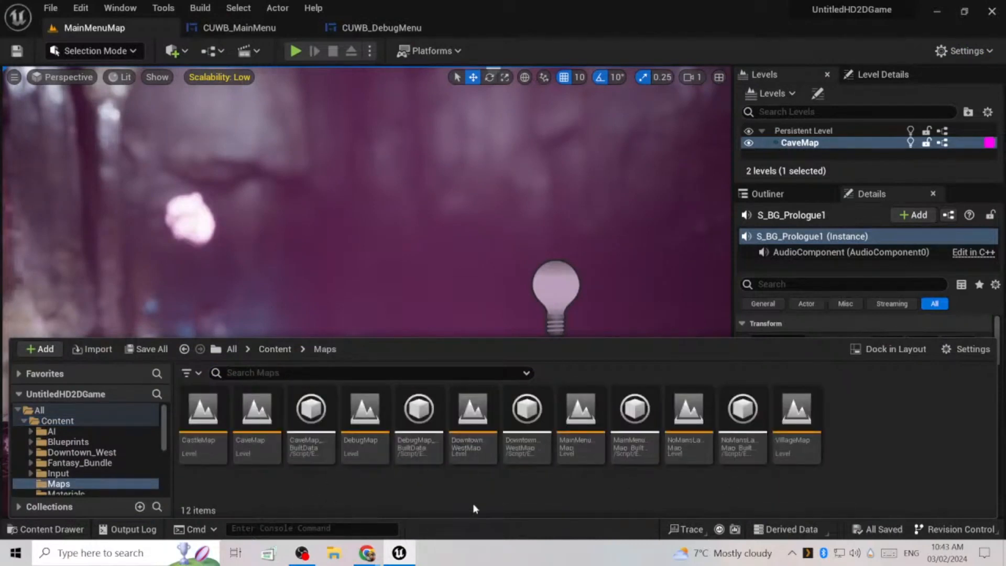
double_click(256, 445)
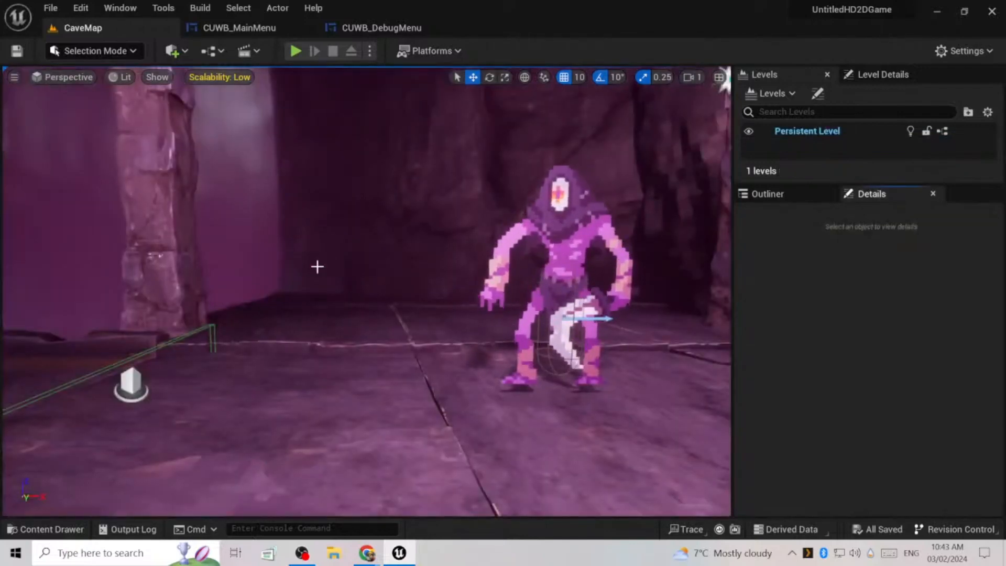
- Examine the Fade In node for S_BG_Prologue1 in CaveMap's level blueprint, and close the blueprint
click(219, 51)
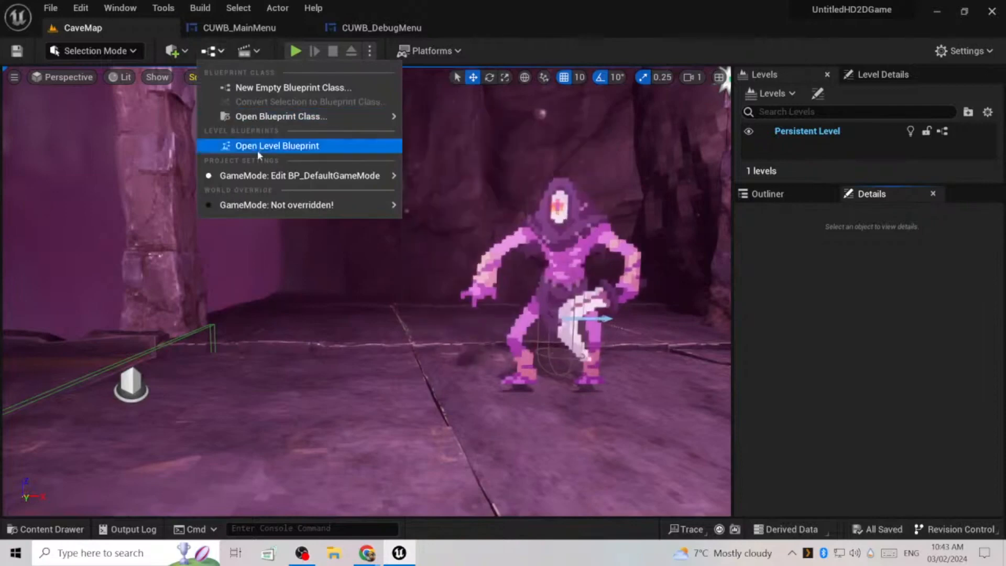
click(276, 146)
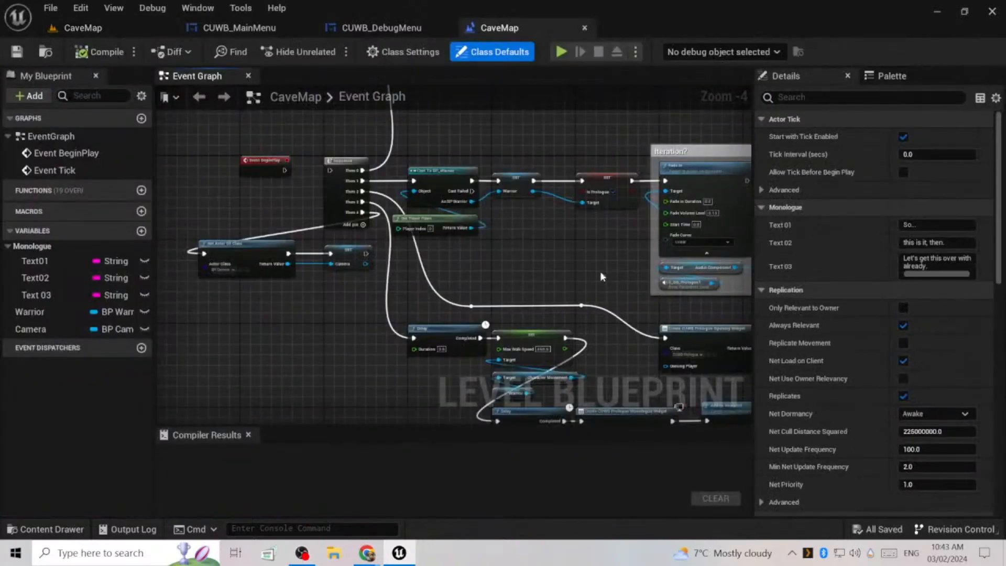
scroll(577, 233, up, 4)
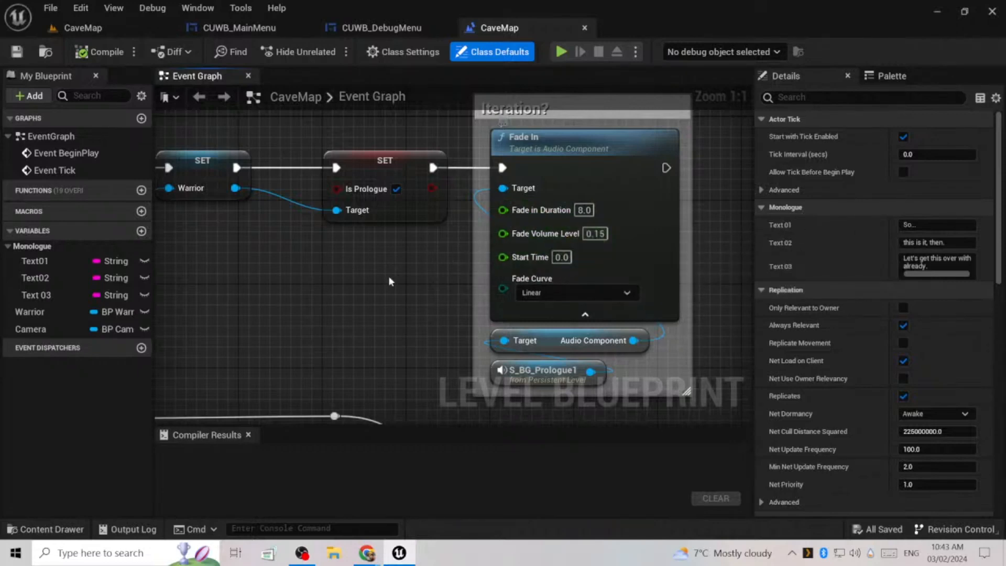
scroll(389, 281, down, 3)
right_drag(418, 369, 560, 352)
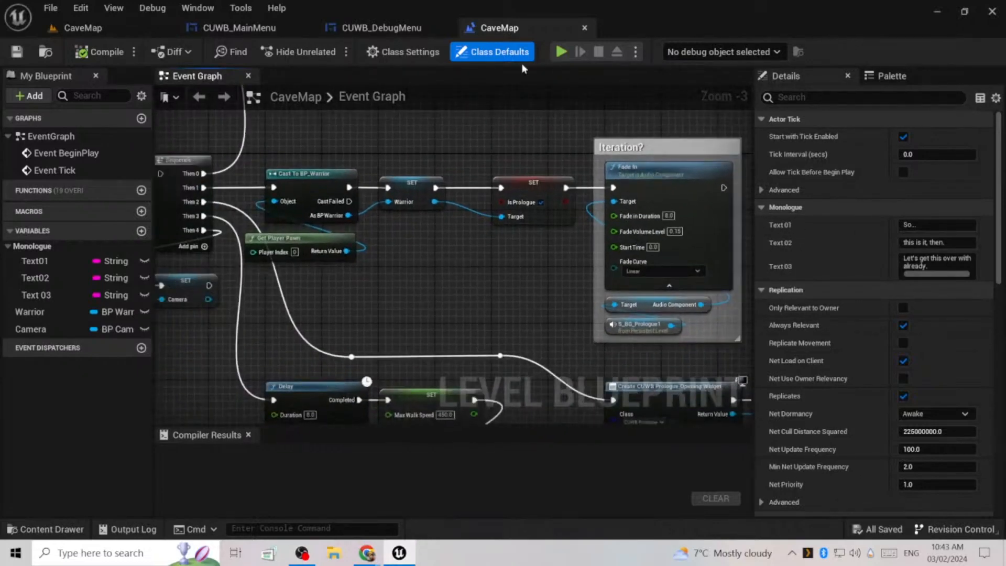
click(585, 29)
click(150, 27)
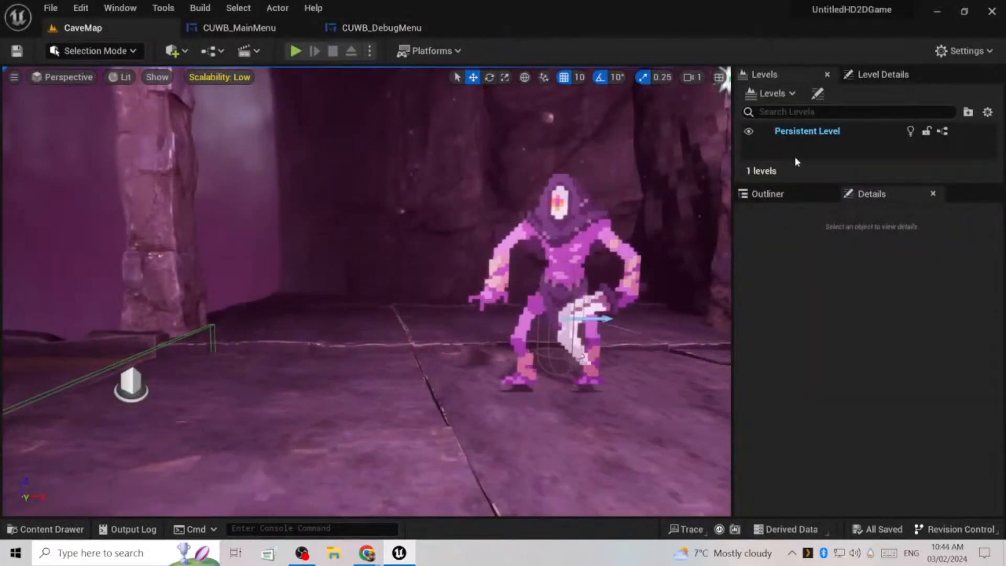
- Set the Volume Multiplier of the S_BG_Prologue1 actor in CaveMap's SFXs folder to 0
click(777, 198)
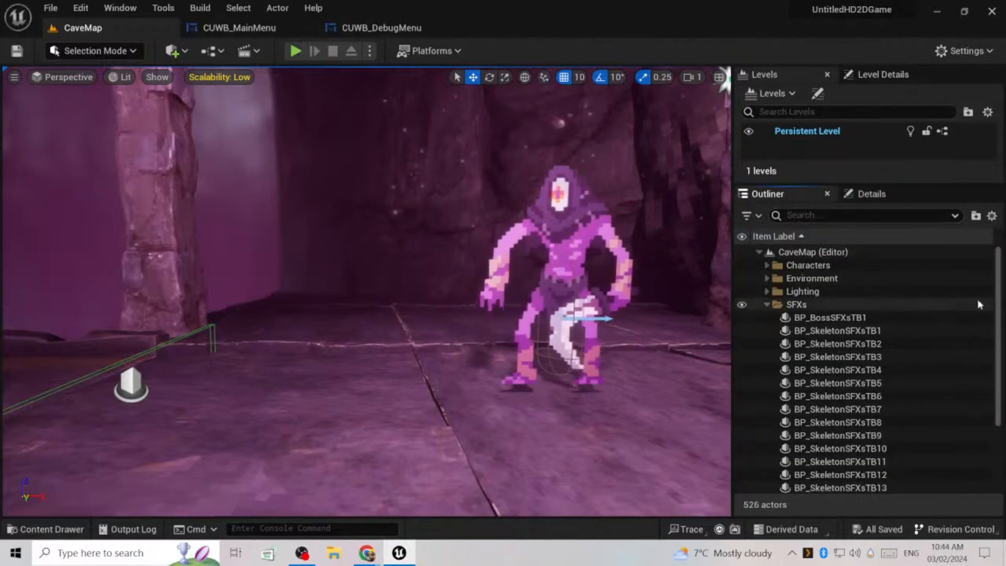
scroll(849, 431, down, 3)
click(826, 408)
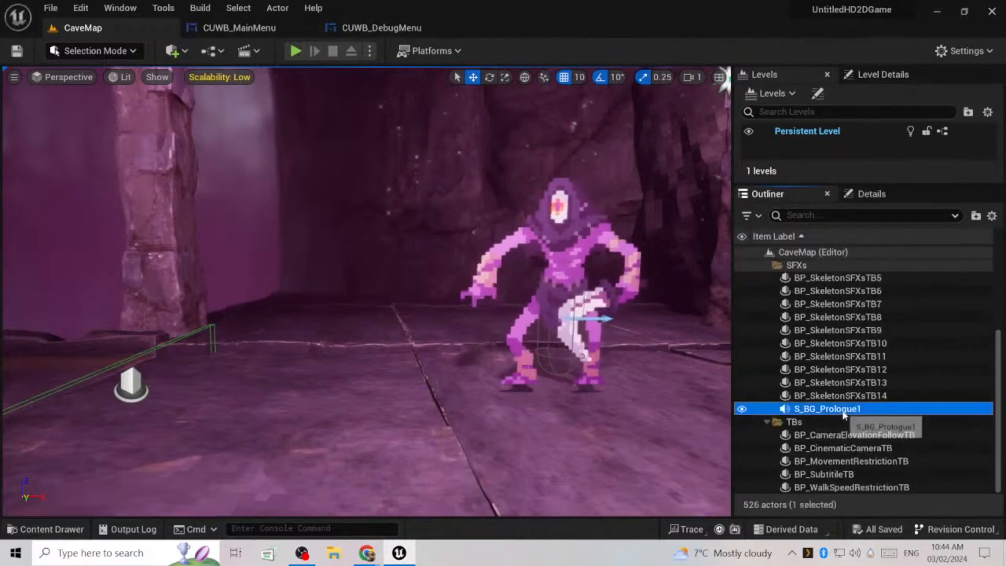
click(871, 195)
click(893, 452)
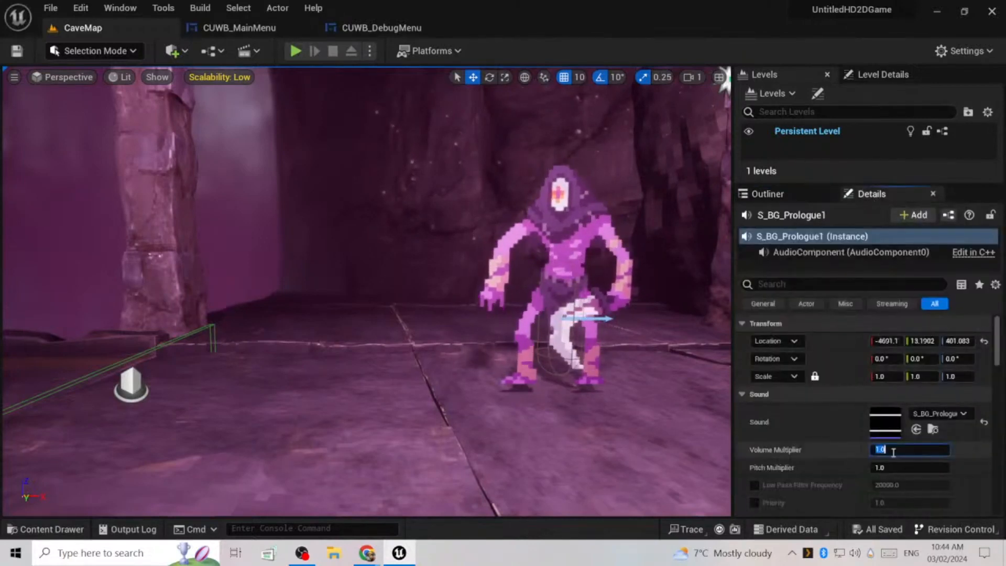
text(0)
key(Return)
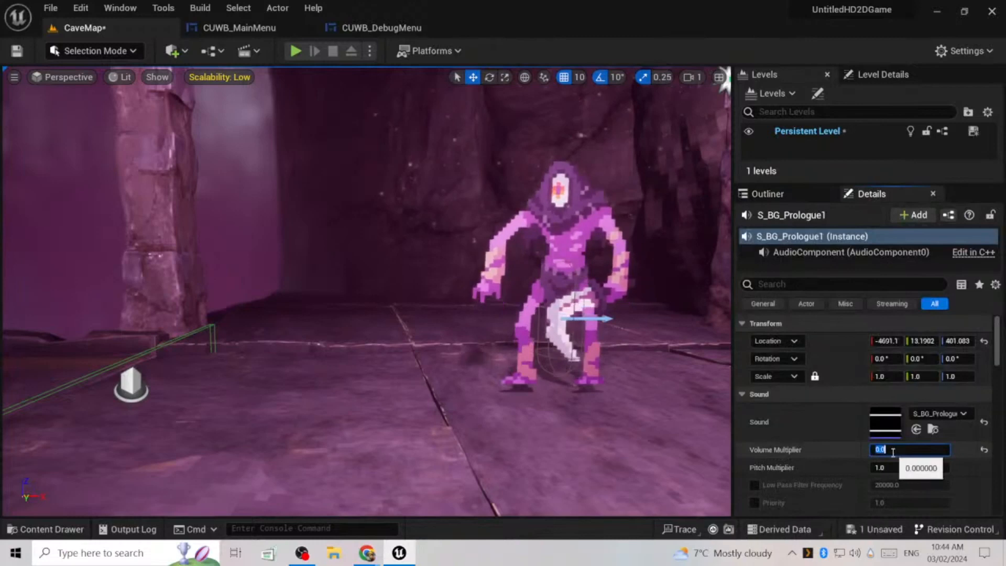
- Play-test CaveMap with the prologue music's volume at zero, and save the level
click(296, 52)
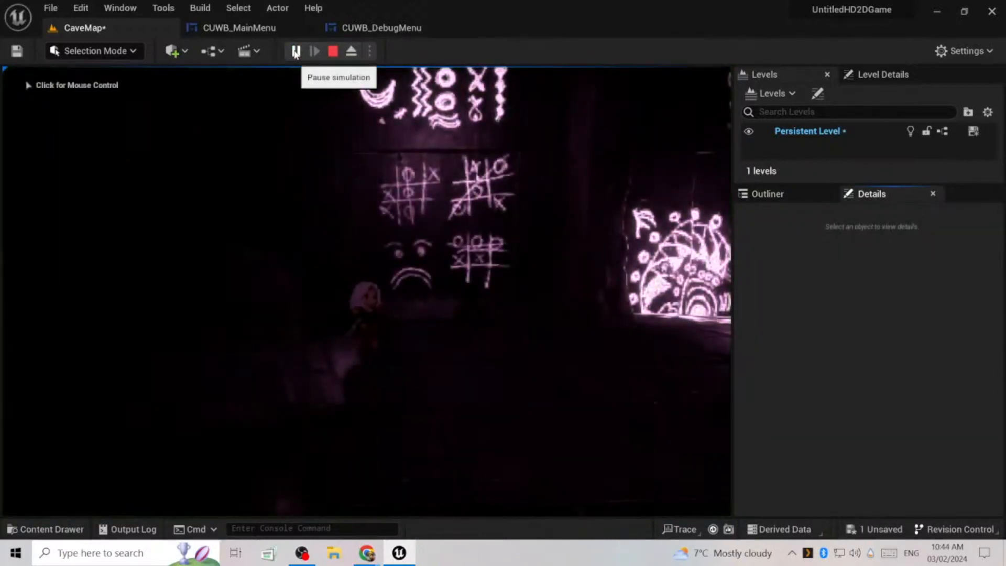
key(Escape)
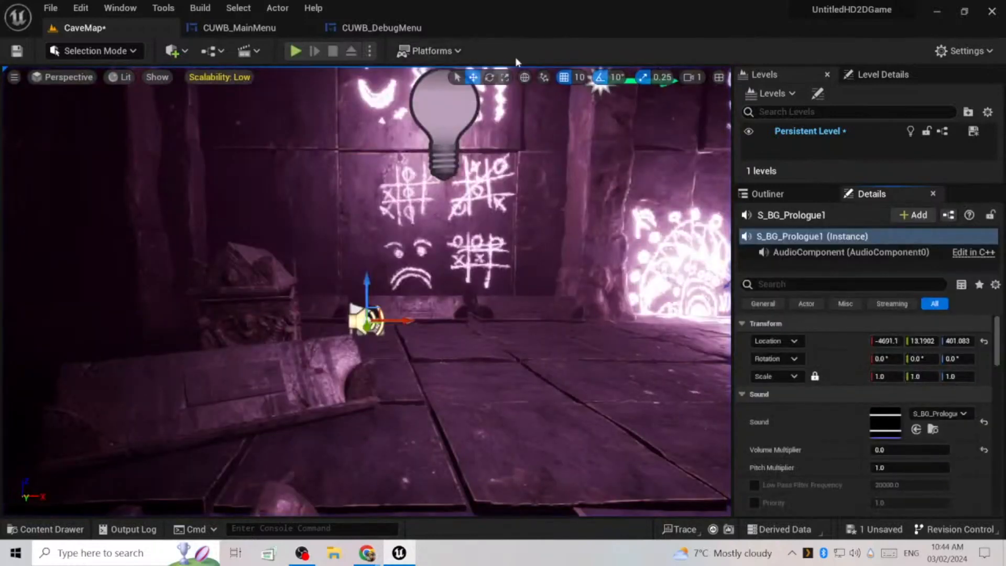
key(ctrl+s)
- Open CaveMap's level blueprint, examine the extent of its whole event graph, and return to the level view
key(ctrl+space)
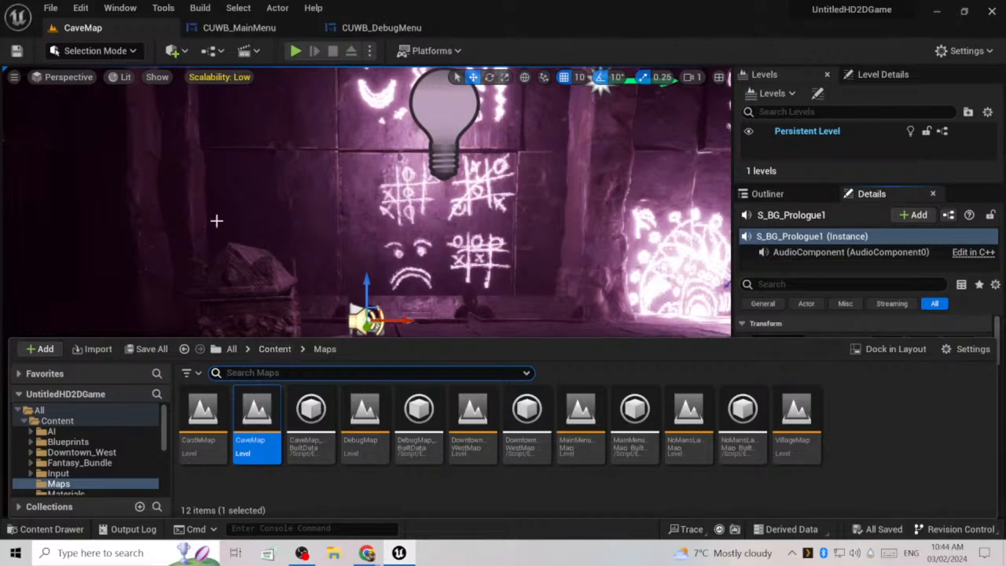
click(244, 51)
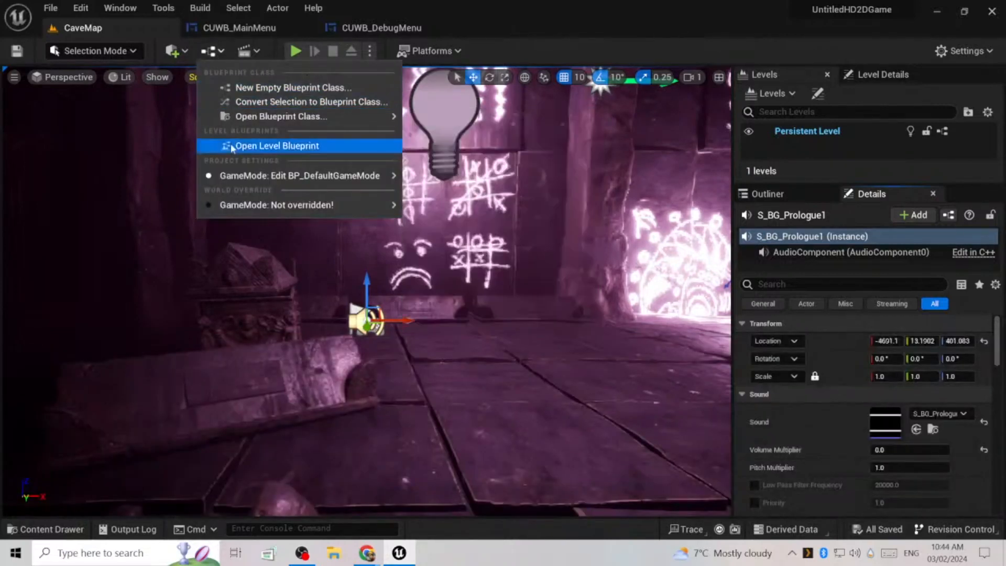
click(309, 144)
scroll(413, 283, down, 9)
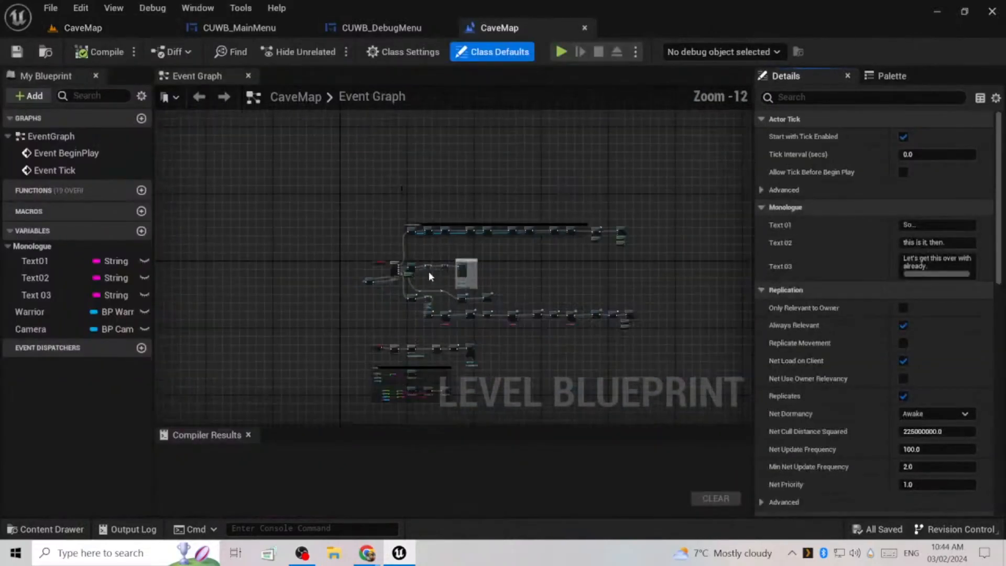
right_drag(557, 388, 471, 343)
drag(456, 338, 212, 158)
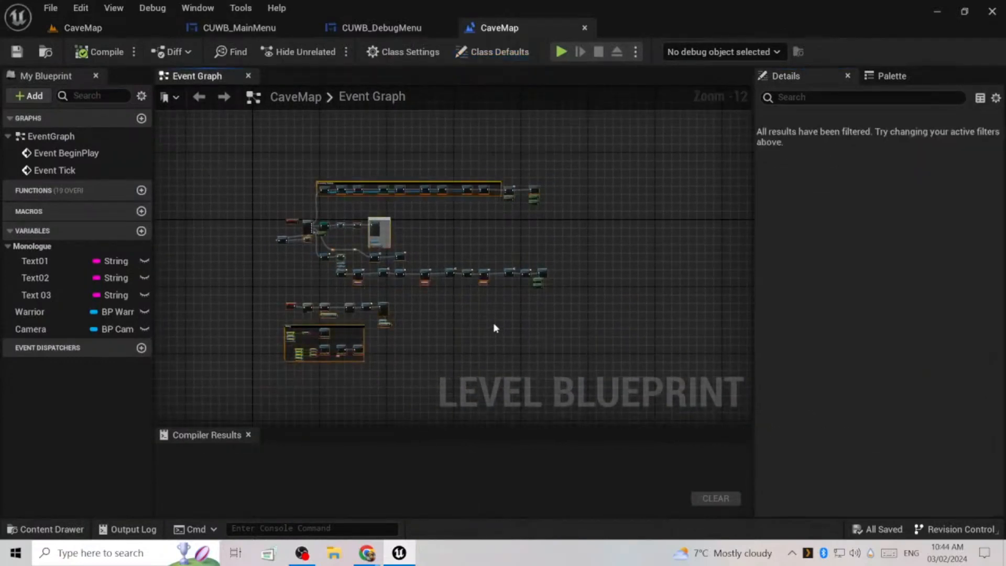
click(140, 26)
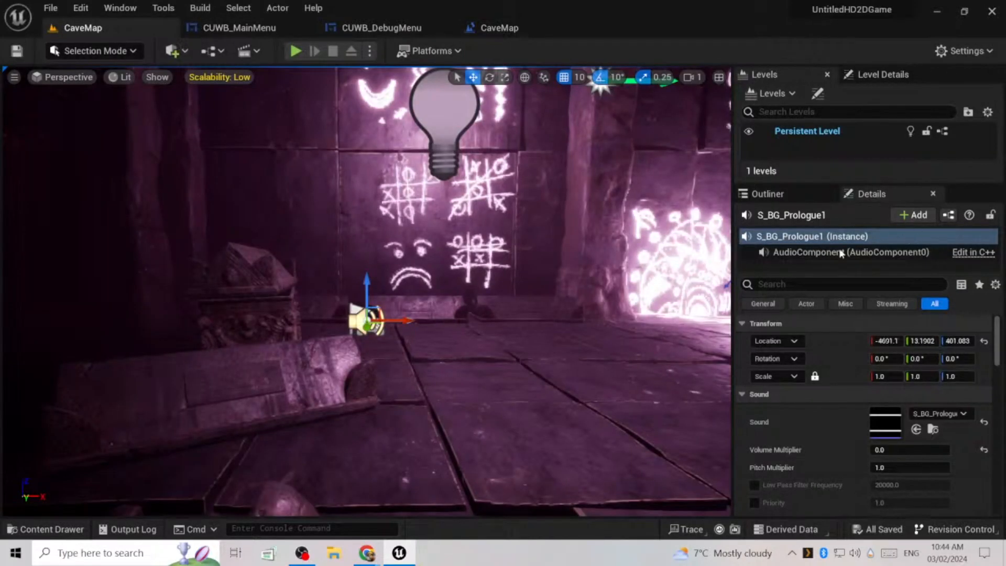
- Open the MainMenuMap level from the Content/Maps folder
click(214, 56)
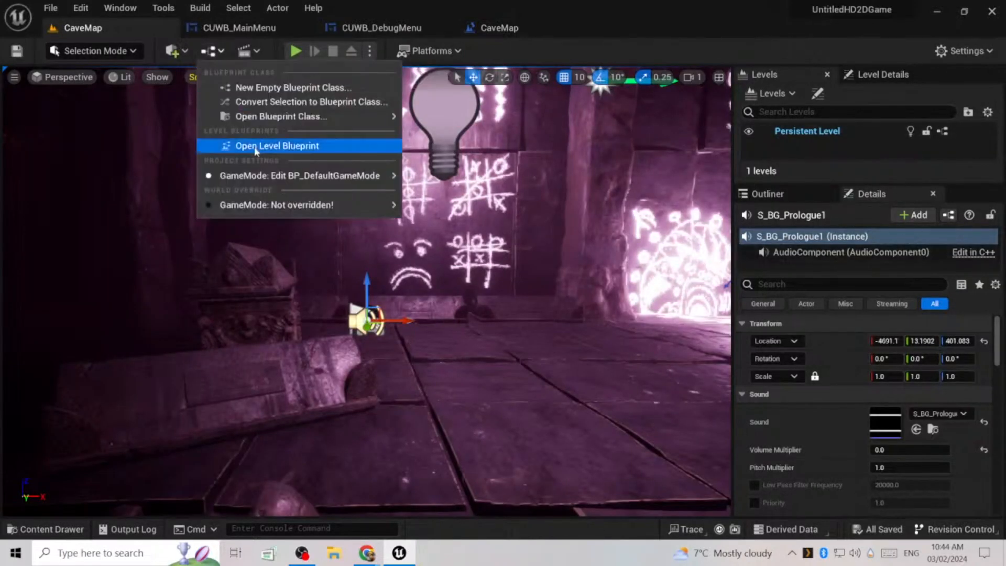
click(586, 53)
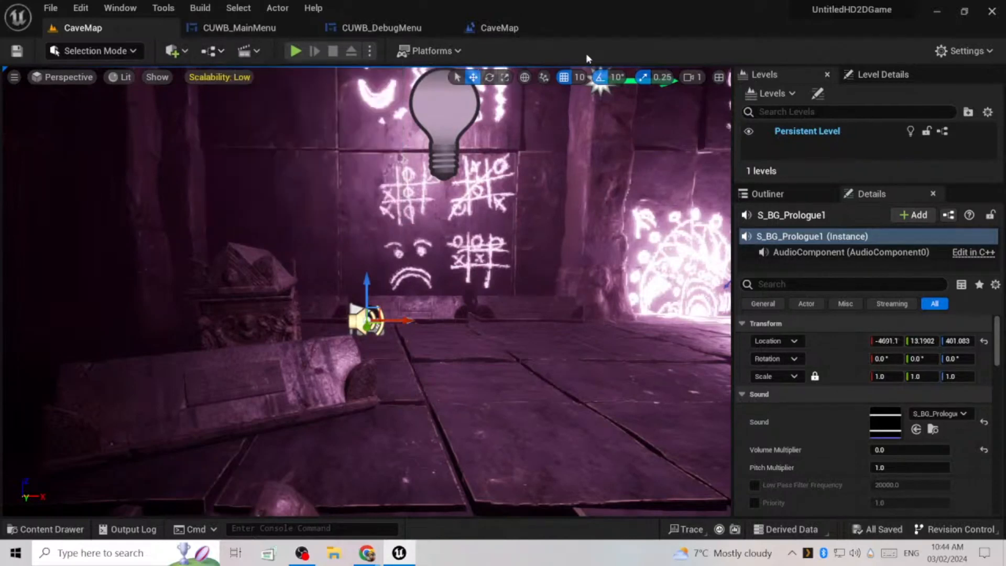
key(ctrl+space)
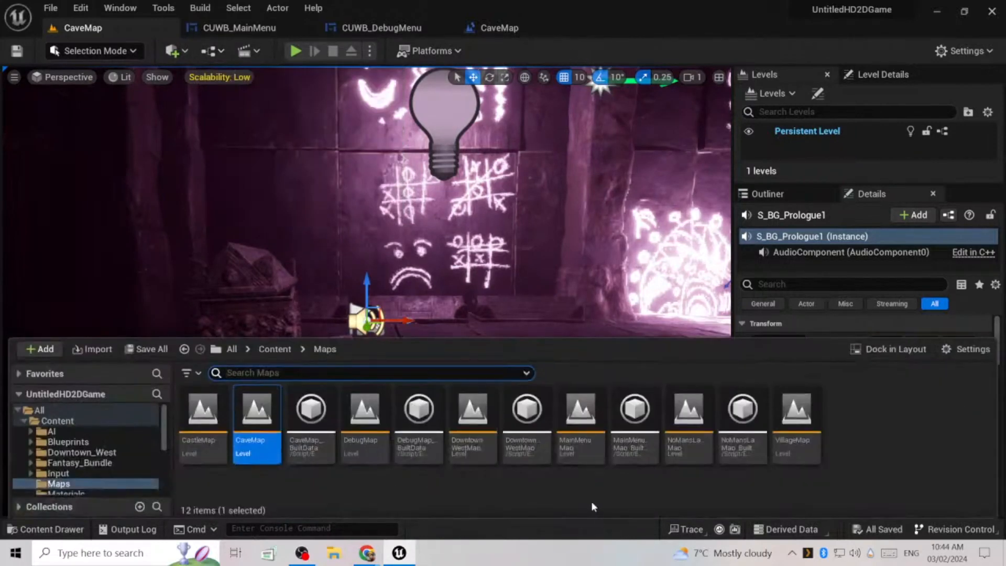
double_click(580, 453)
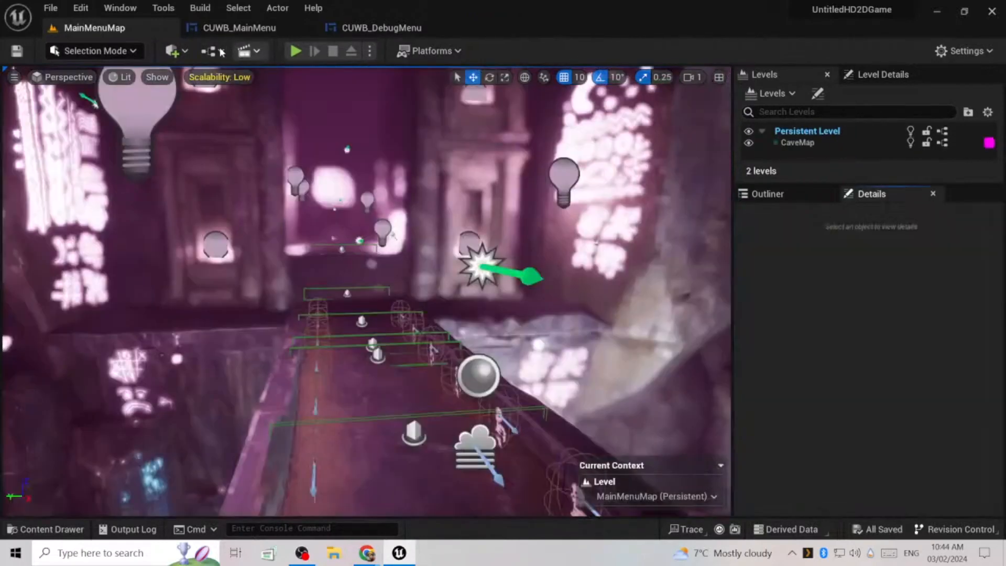
- Open the CaveMap sub-level's blueprint from within MainMenuMap, and place it directly after the MainMenuMap level among the open editors
click(212, 51)
mouse_move(281, 164)
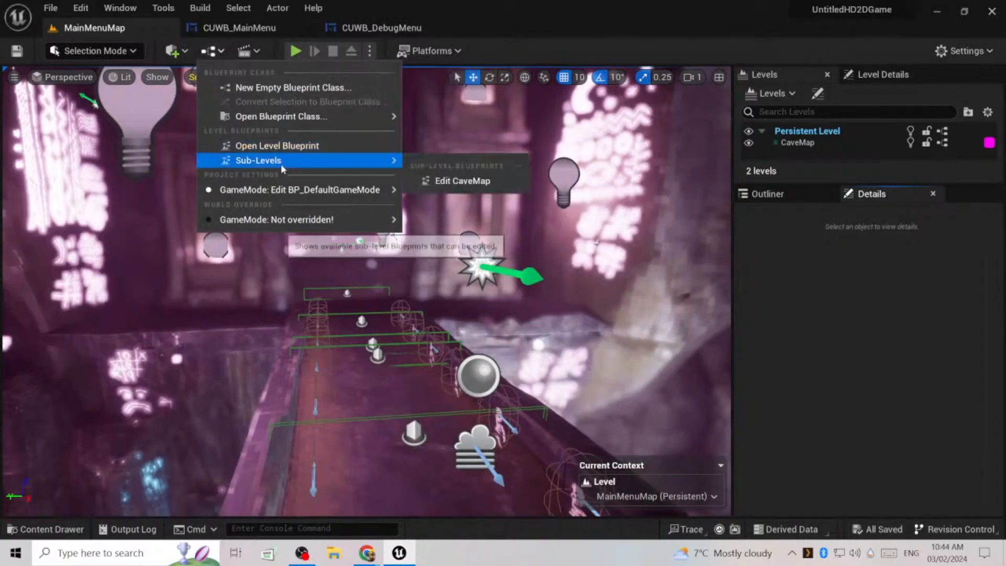
click(467, 183)
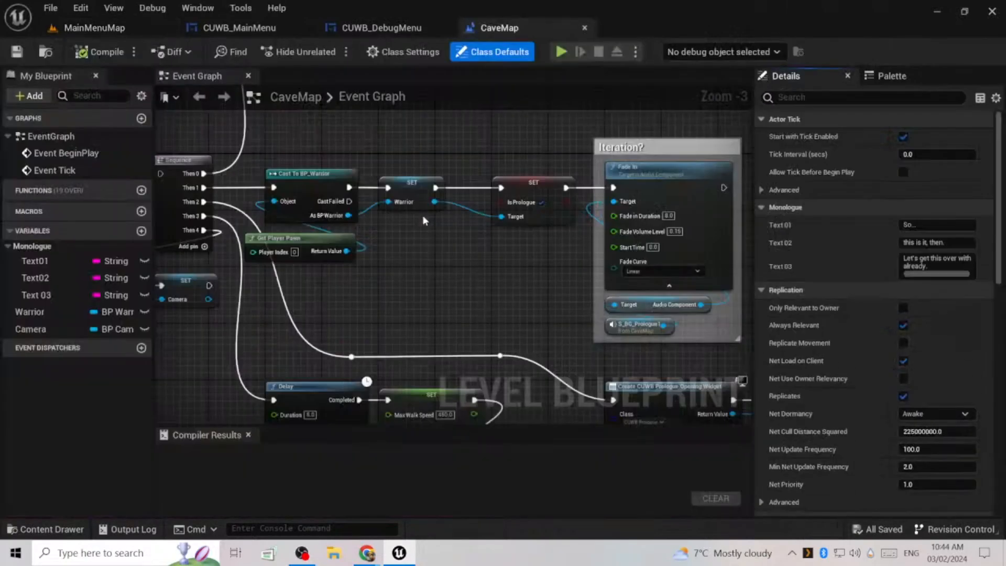
scroll(511, 294, down, 6)
scroll(512, 294, down, 5)
scroll(489, 314, up, 7)
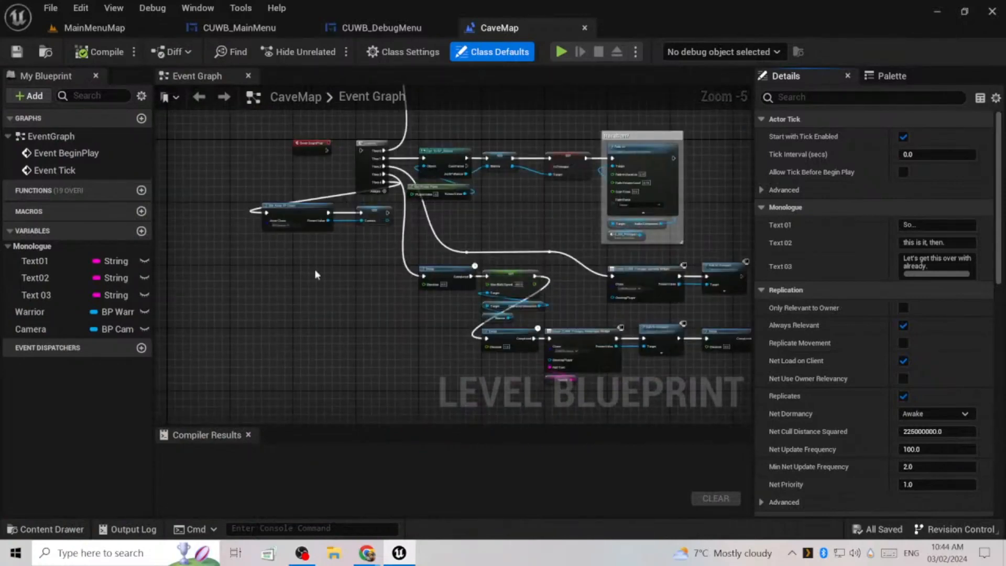
scroll(314, 268, down, 5)
scroll(314, 269, down, 2)
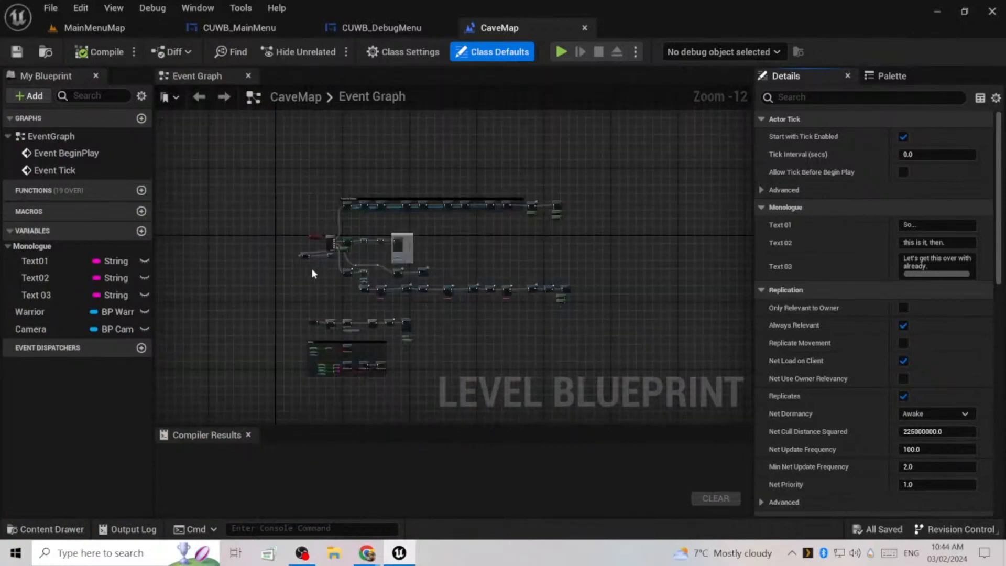
drag(491, 34, 228, 31)
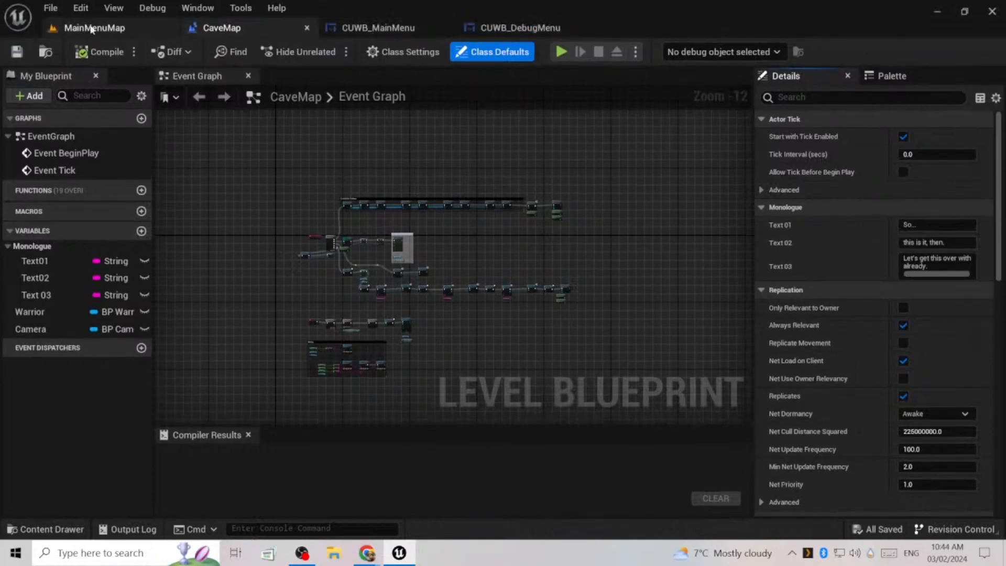
- Open MainMenuMap's level blueprint, and place it between the MainMenuMap level and the CaveMap blueprint
click(95, 27)
click(212, 51)
click(277, 146)
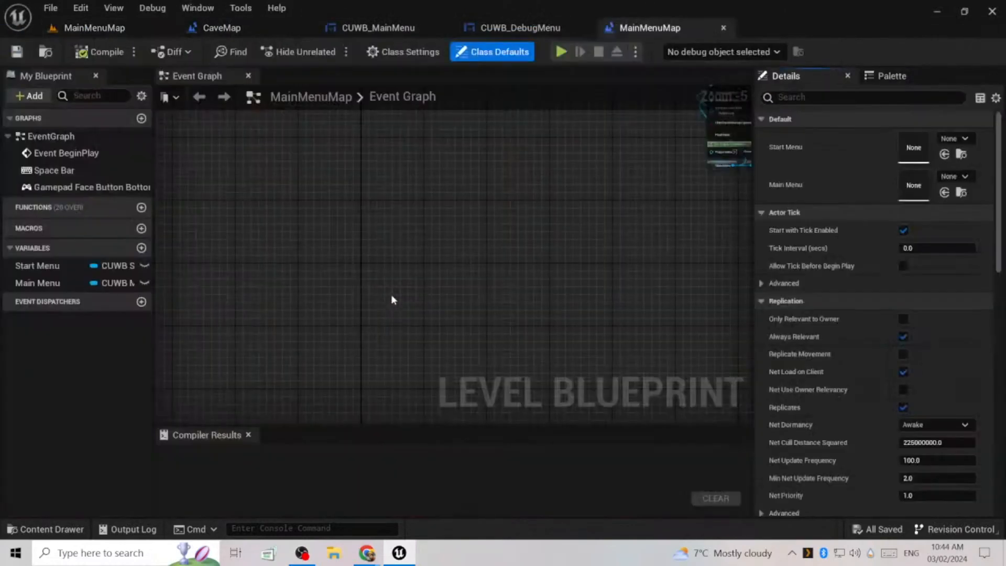
scroll(361, 277, down, 3)
right_drag(407, 257, 319, 398)
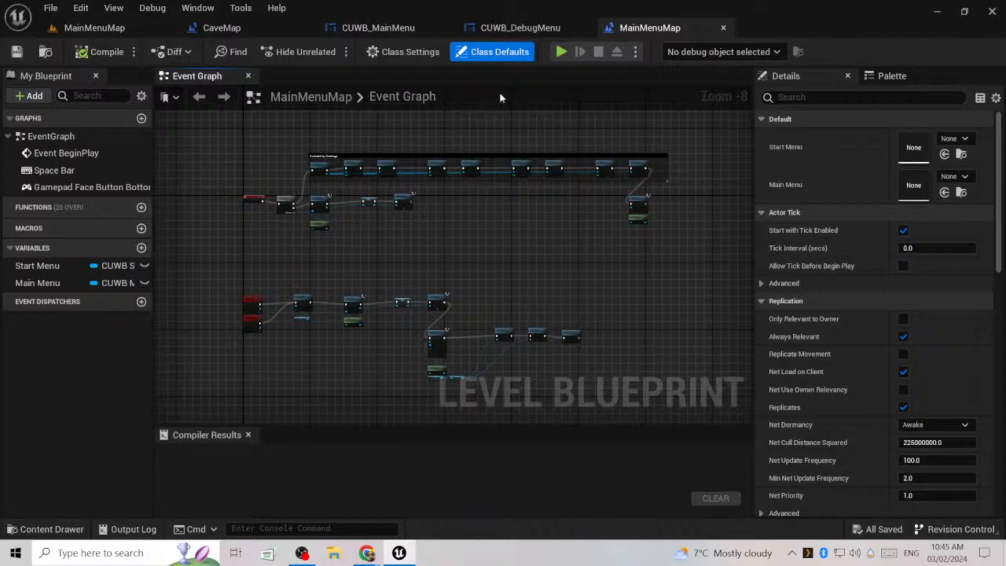
drag(633, 29, 233, 27)
scroll(400, 263, up, 1)
scroll(252, 149, up, 2)
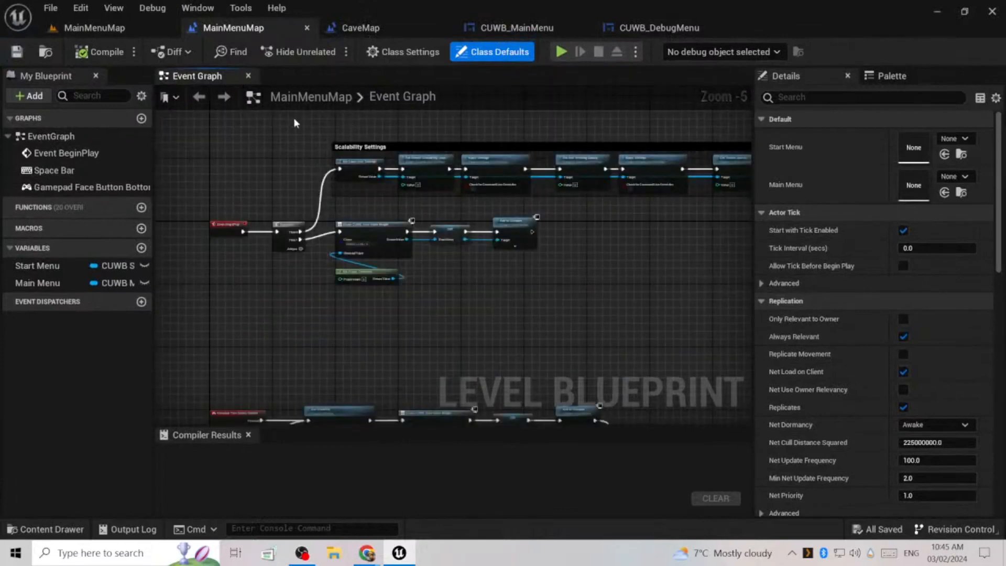
- Compare the event graphs of the MainMenuMap and CaveMap level blueprints
scroll(293, 122, down, 2)
click(361, 28)
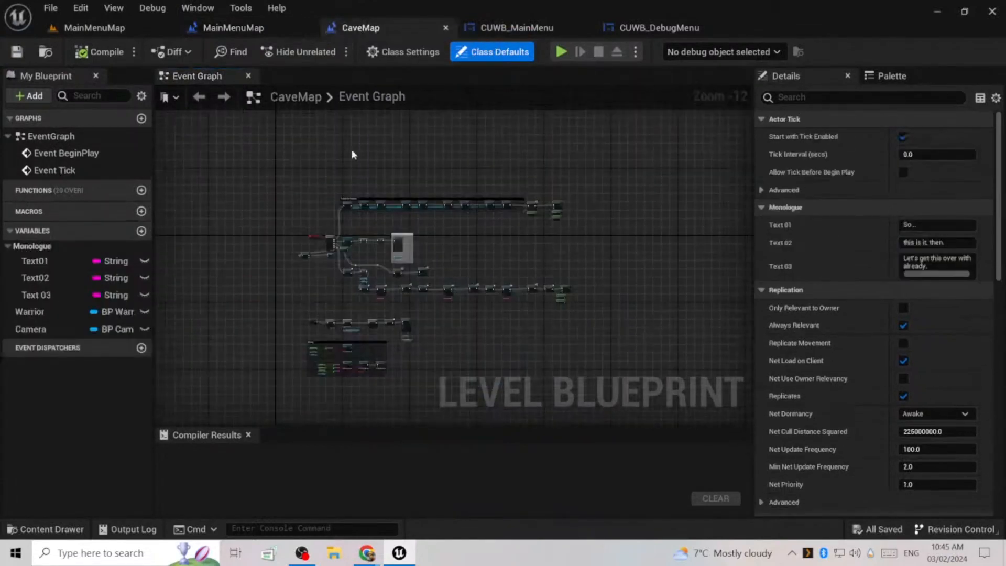
click(233, 28)
scroll(335, 210, up, 1)
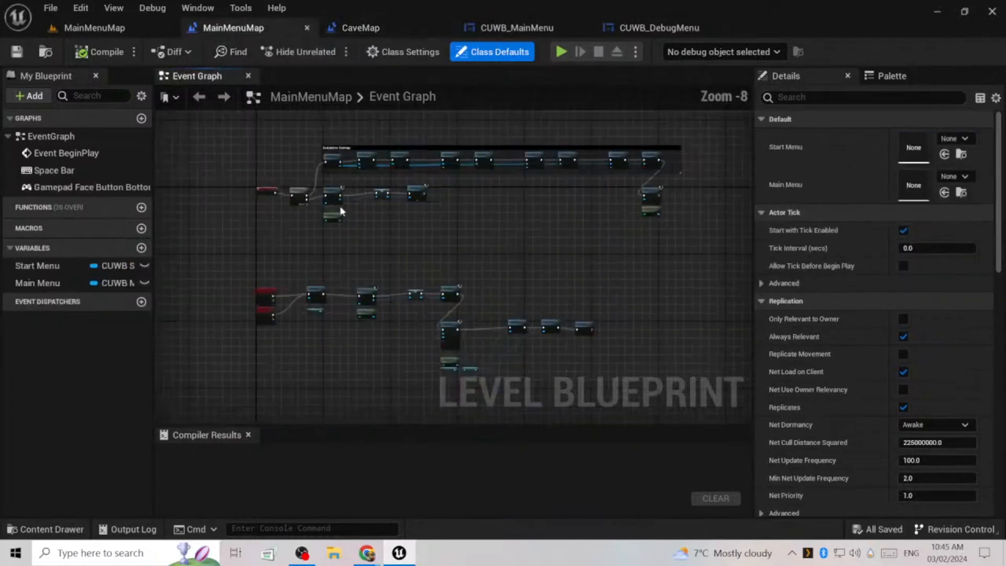
scroll(303, 167, up, 2)
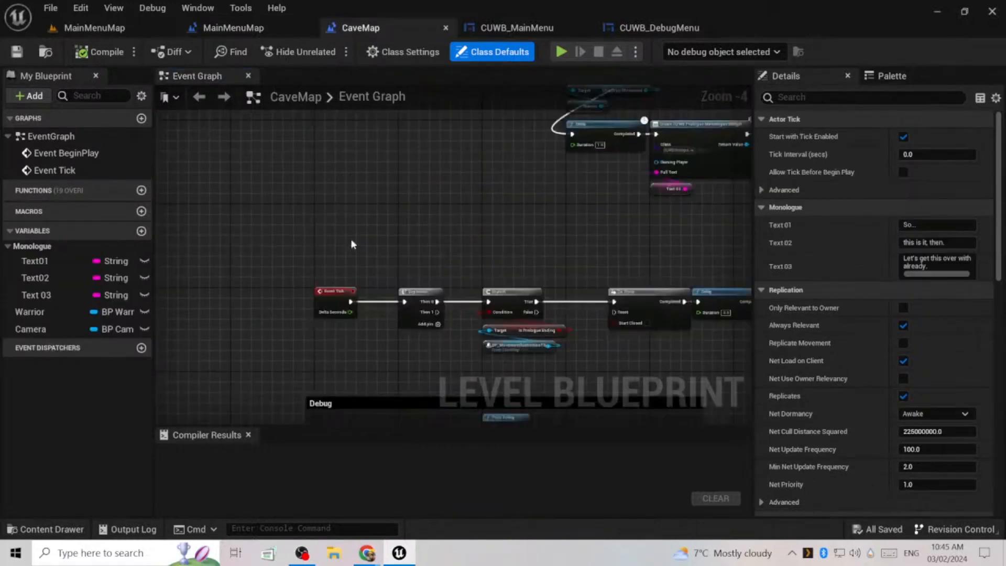
- Examine CaveMap's Event Tick chain and the BeginPlay branch that leads to the Fade In node in the Iteration? comment
scroll(351, 243, down, 4)
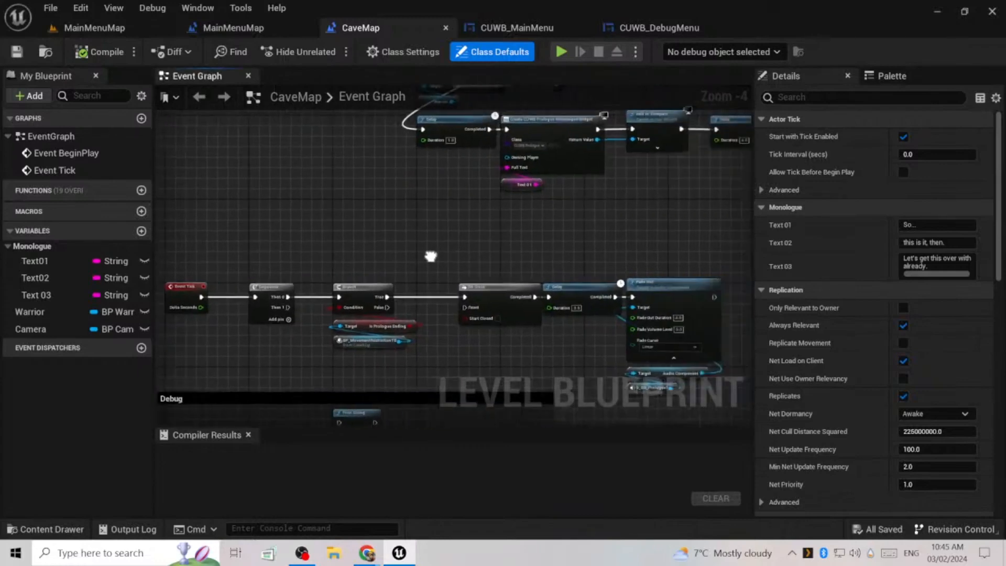
right_drag(449, 209, 523, 327)
scroll(467, 223, up, 5)
scroll(441, 277, down, 3)
right_drag(644, 292, 552, 205)
scroll(372, 208, up, 1)
scroll(373, 204, up, 2)
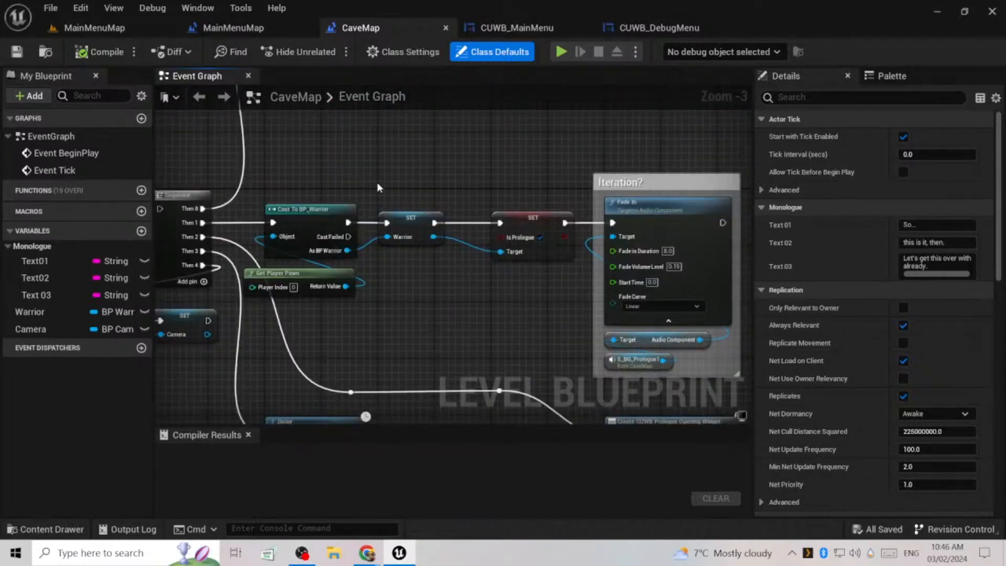
- Examine the remaining BeginPlay sequence branches in CaveMap's level blueprint, including the prologue widgets and Scalability Settings
scroll(378, 185, down, 1)
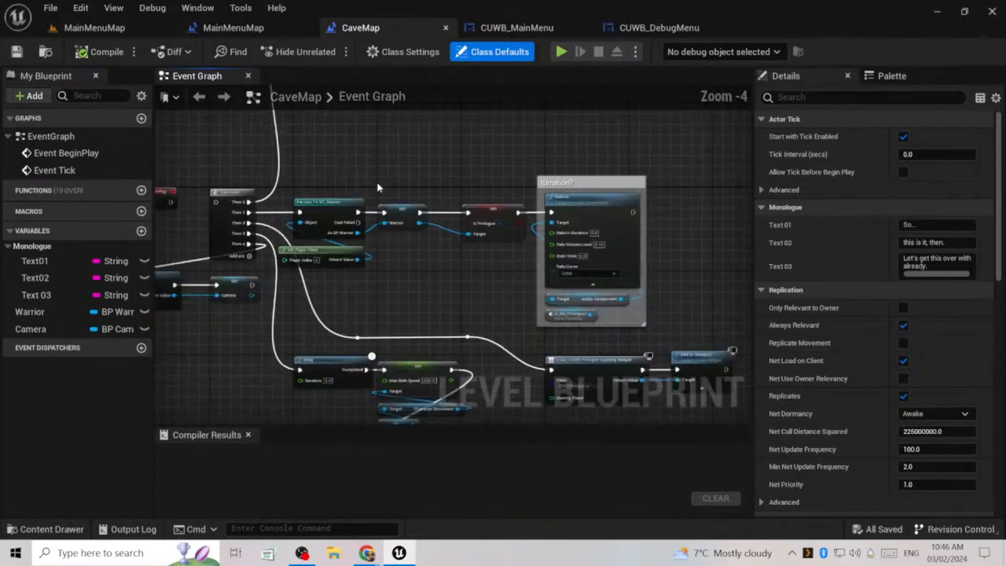
scroll(376, 182, down, 1)
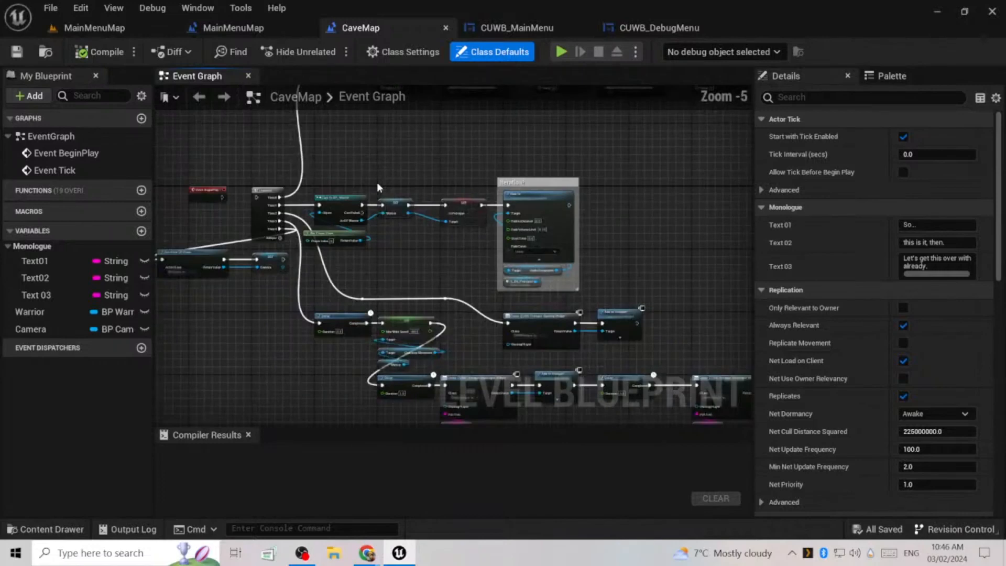
scroll(408, 373, up, 3)
scroll(359, 332, down, 3)
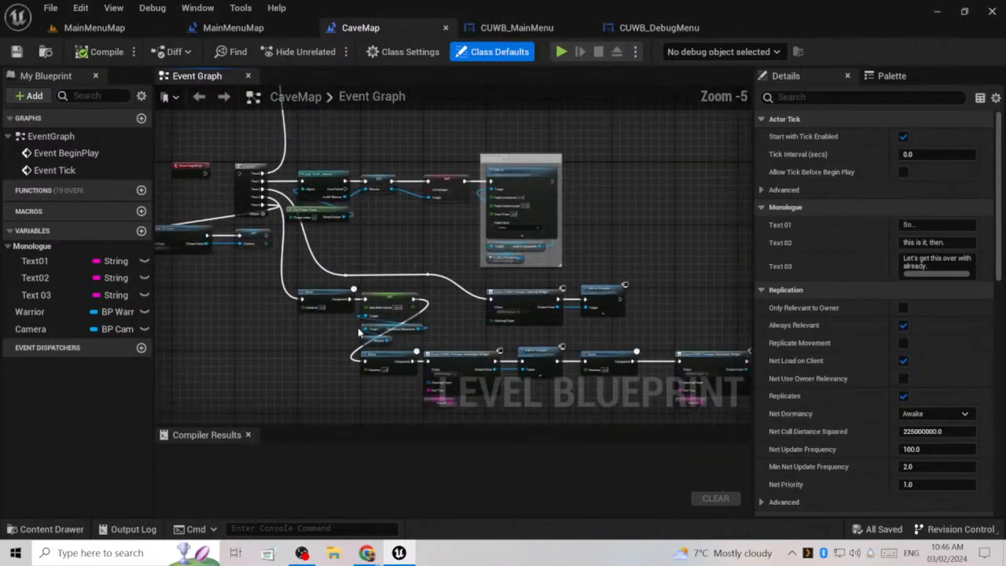
scroll(358, 331, down, 4)
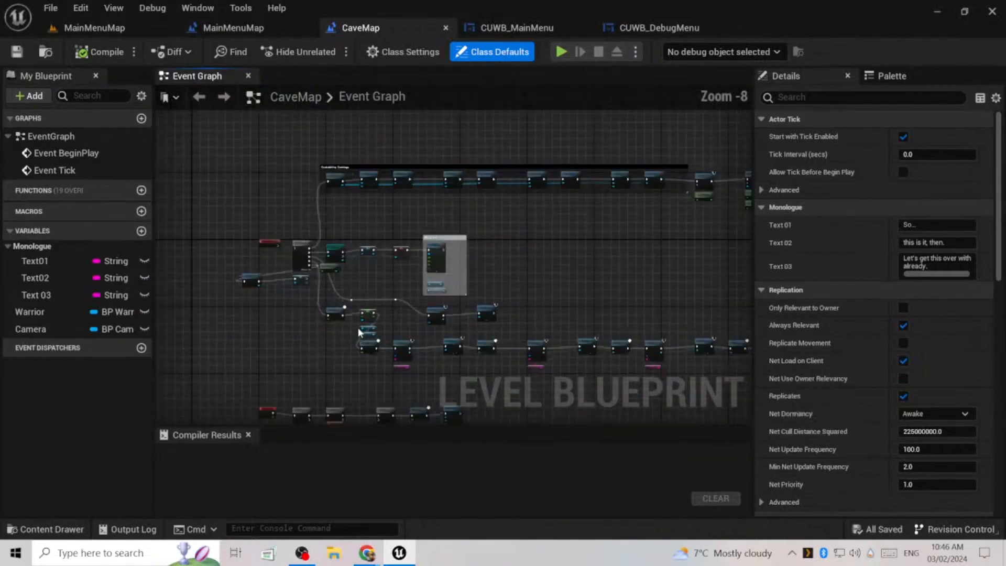
scroll(698, 265, up, 4)
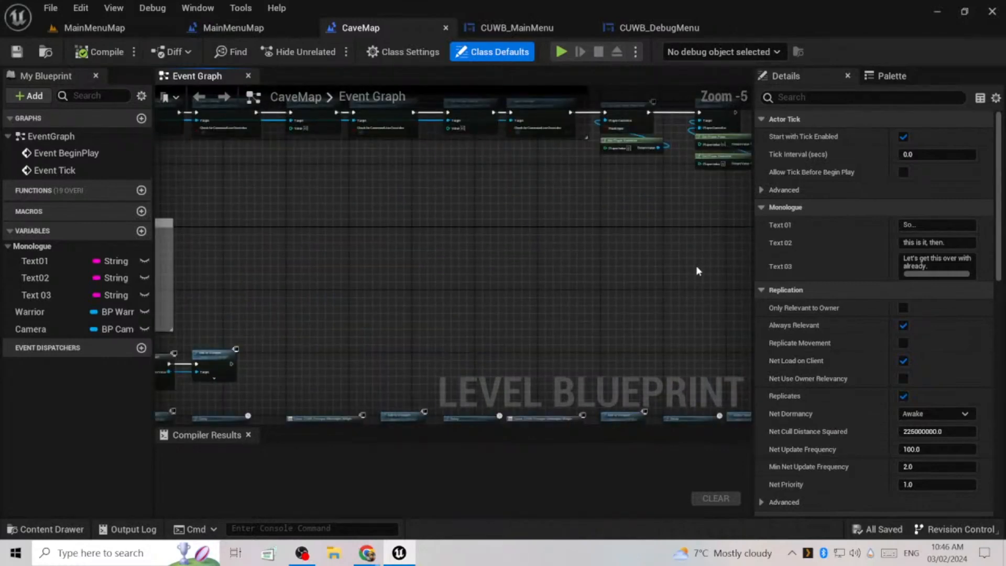
scroll(694, 266, down, 5)
- Examine the Space Bar and gamepad button event chain in MainMenuMap's level blueprint
scroll(367, 300, up, 6)
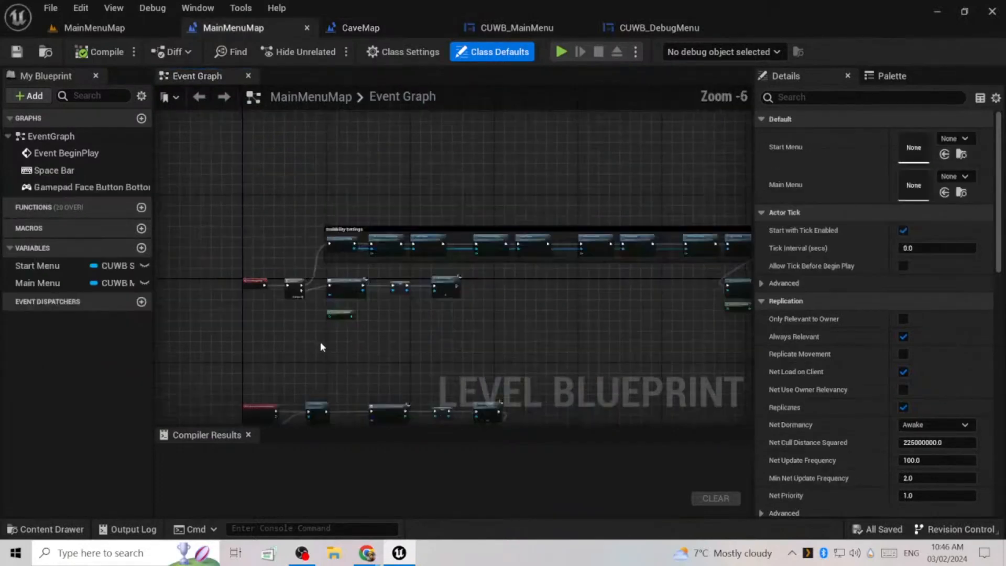
scroll(321, 341, down, 1)
right_drag(341, 352, 343, 185)
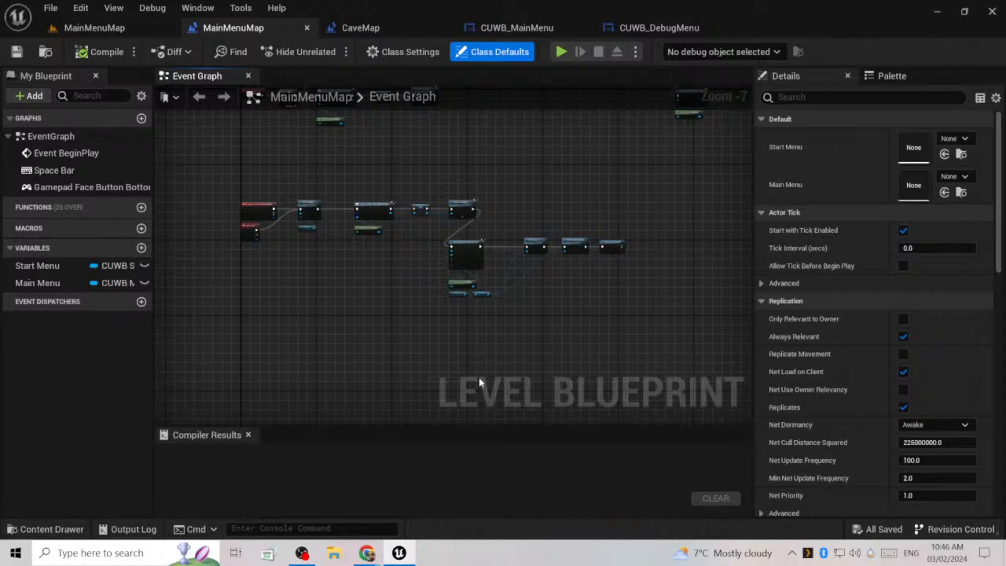
- Examine the hover events of DoubleJumpButton and DashButton in the CUWB_DebugMenu graph, down to their Play Sound 2D nodes
click(652, 29)
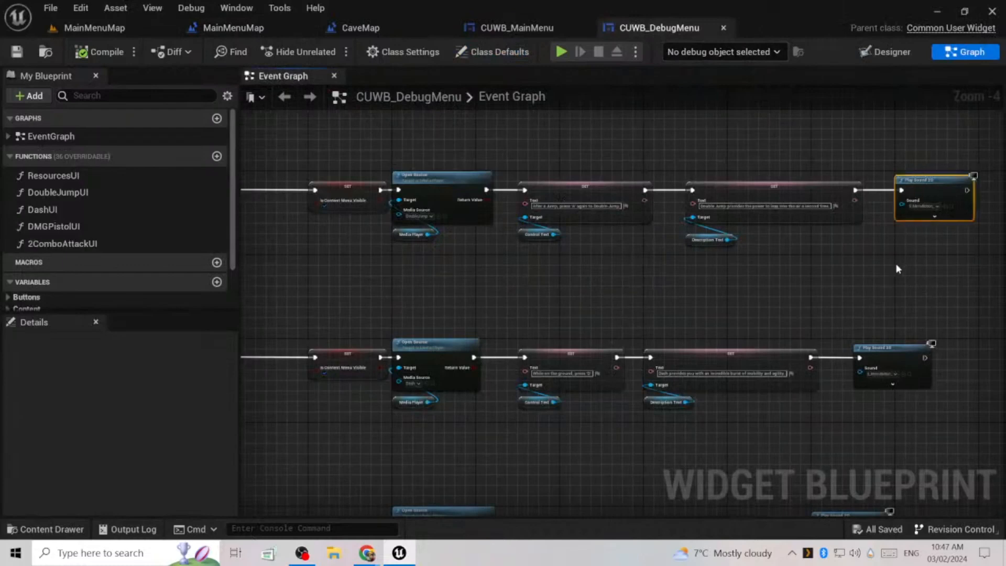
scroll(456, 277, down, 3)
scroll(457, 275, up, 4)
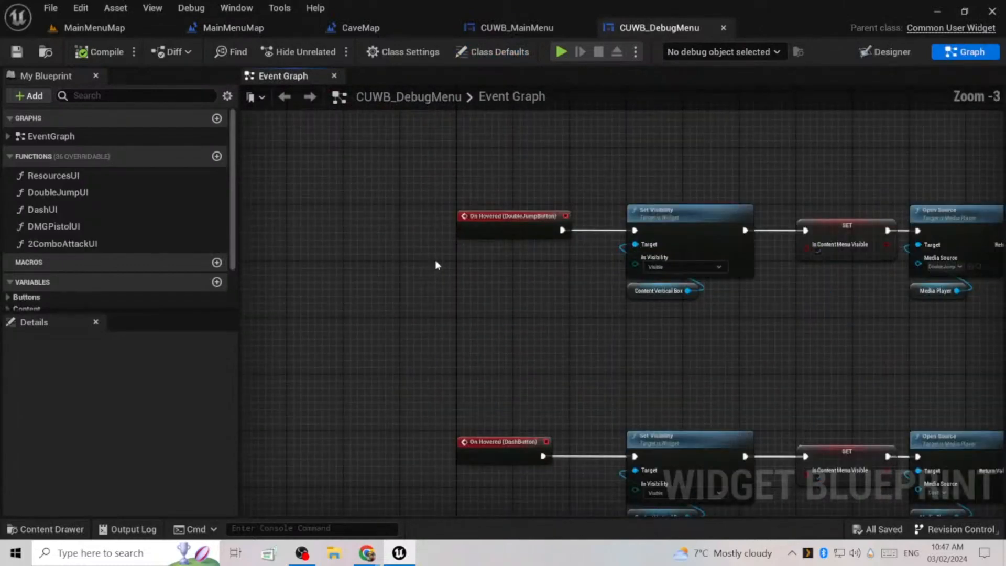
scroll(439, 261, down, 2)
right_drag(576, 303, 525, 281)
right_drag(915, 265, 694, 241)
scroll(693, 233, up, 3)
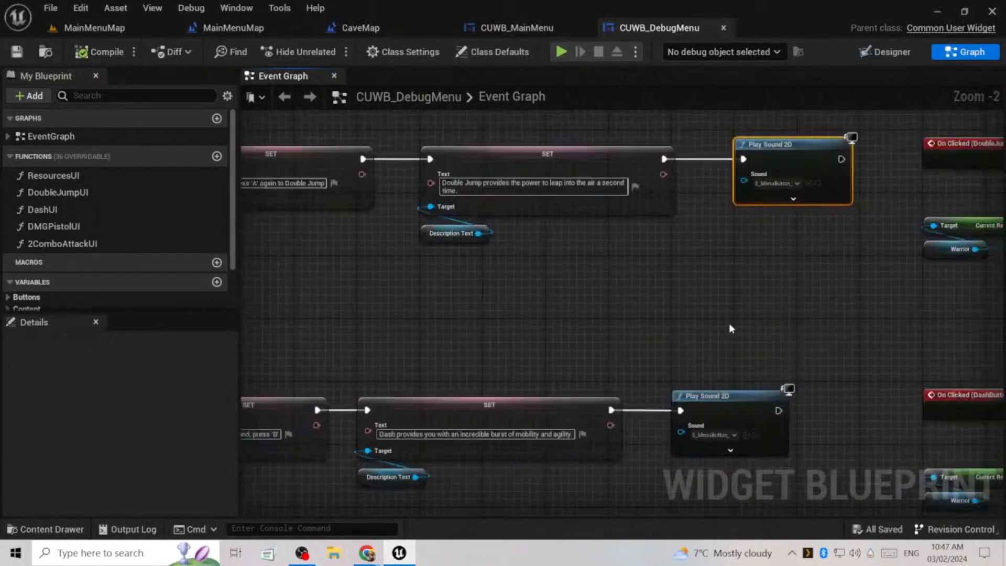
right_drag(731, 325, 736, 200)
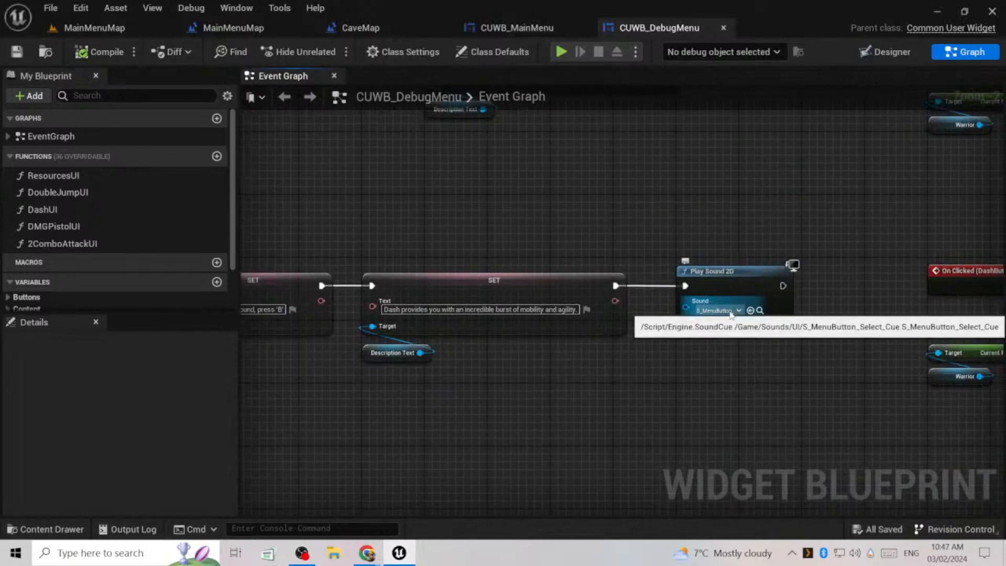
- Examine the On Clicked chains of DoubleJumpButton and DashButton in CUWB_DebugMenu, including their Play Sound 2D sound cues
scroll(731, 314, down, 4)
scroll(718, 249, up, 4)
right_drag(785, 191, 752, 189)
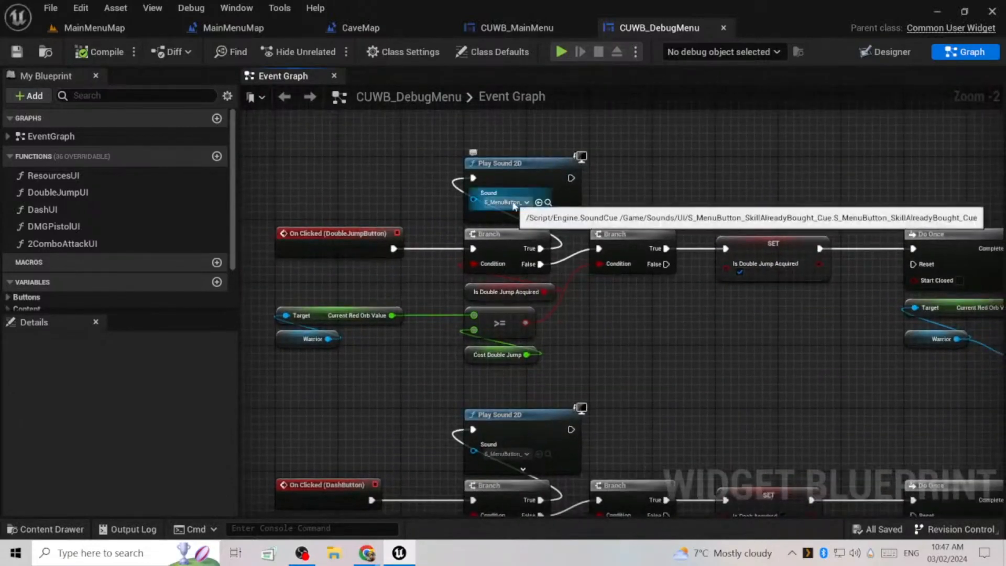
scroll(743, 184, down, 2)
right_drag(772, 184, 501, 172)
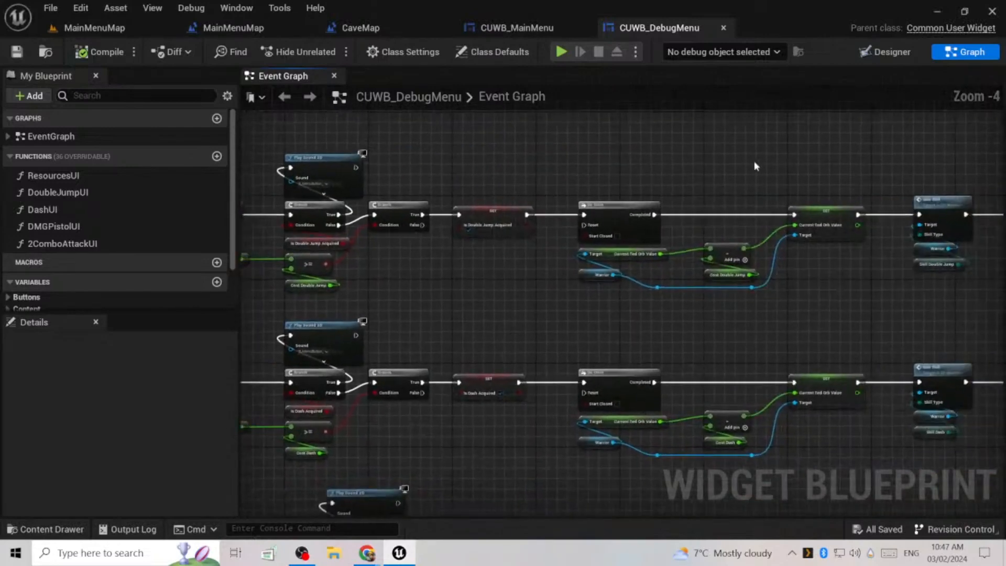
- Examine the ends of the DoubleJumpButton and DashButton On Clicked chains in CUWB_DebugMenu, and the Play Sound 2D nodes closing the hover chains
right_drag(758, 159, 536, 172)
right_drag(781, 173, 557, 166)
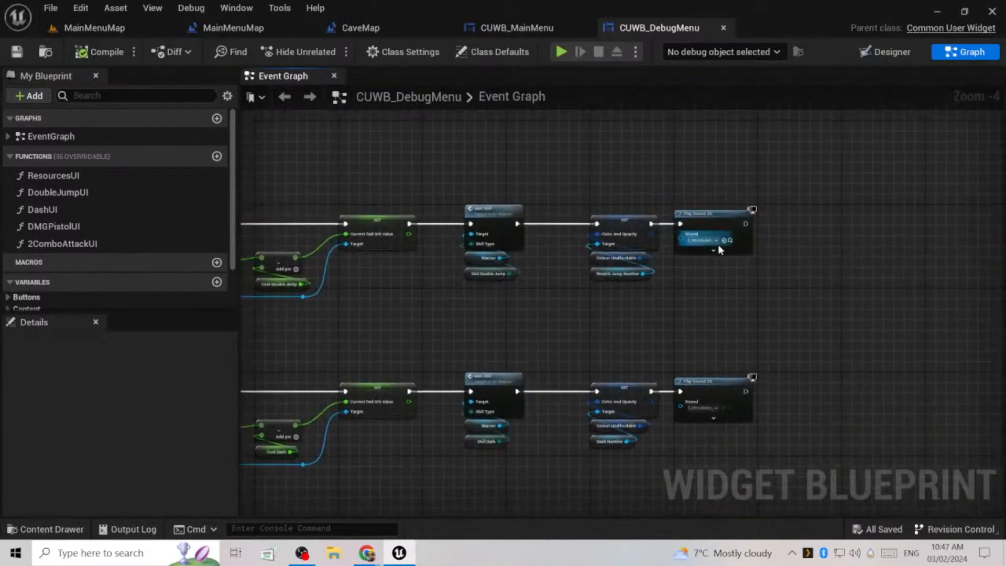
scroll(711, 245, down, 1)
scroll(755, 240, down, 3)
right_drag(437, 176, 819, 180)
right_drag(497, 183, 471, 220)
scroll(627, 237, up, 2)
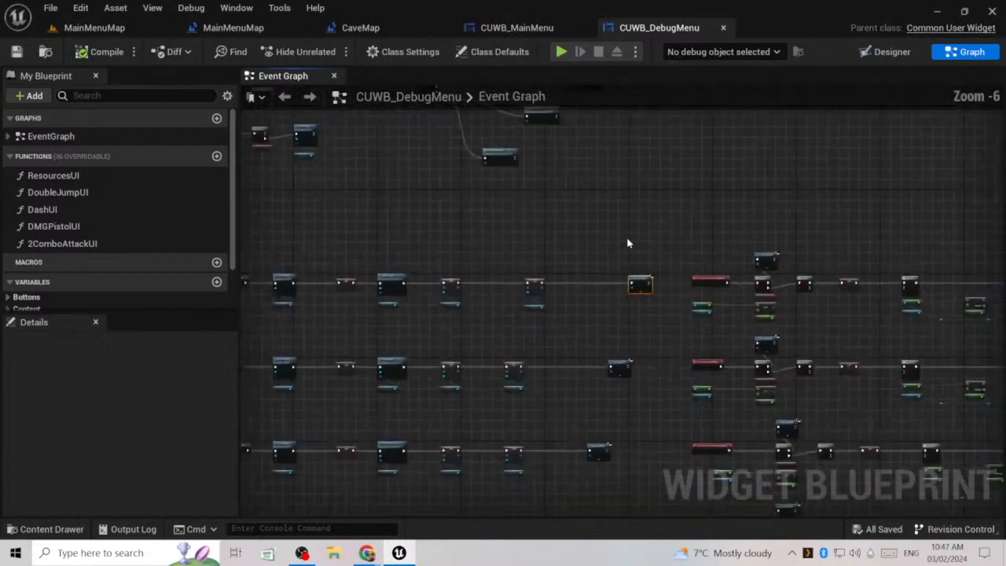
scroll(667, 264, up, 1)
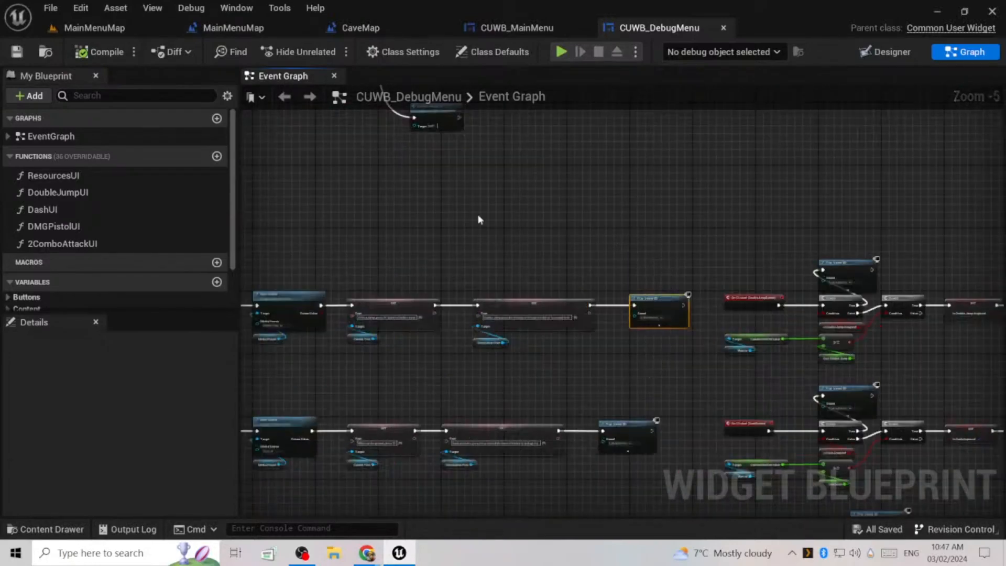
- Add an On Hovered event for NewGameButton in the CUWB_MainMenu graph
click(517, 27)
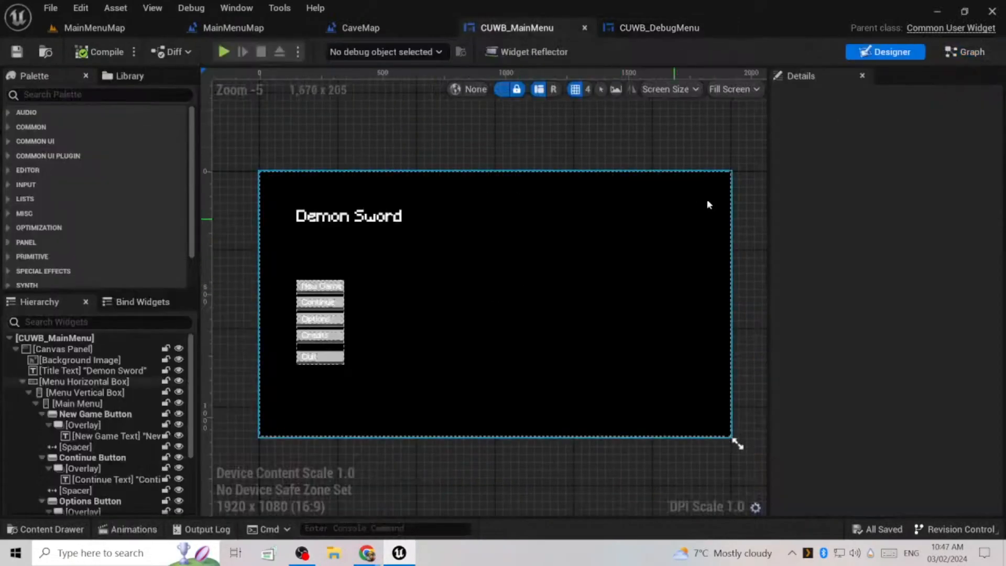
click(966, 51)
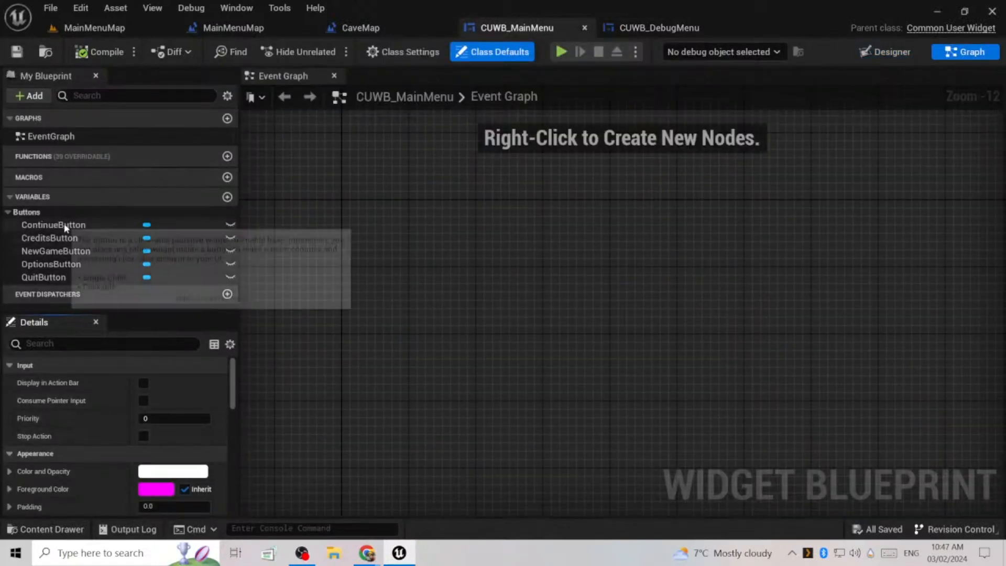
click(64, 254)
scroll(97, 462, down, 3)
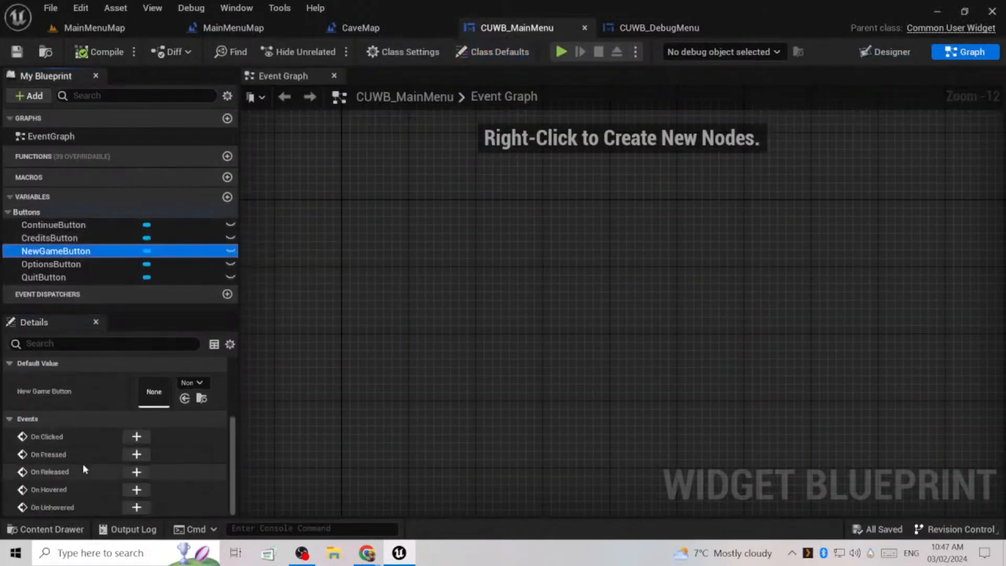
click(137, 489)
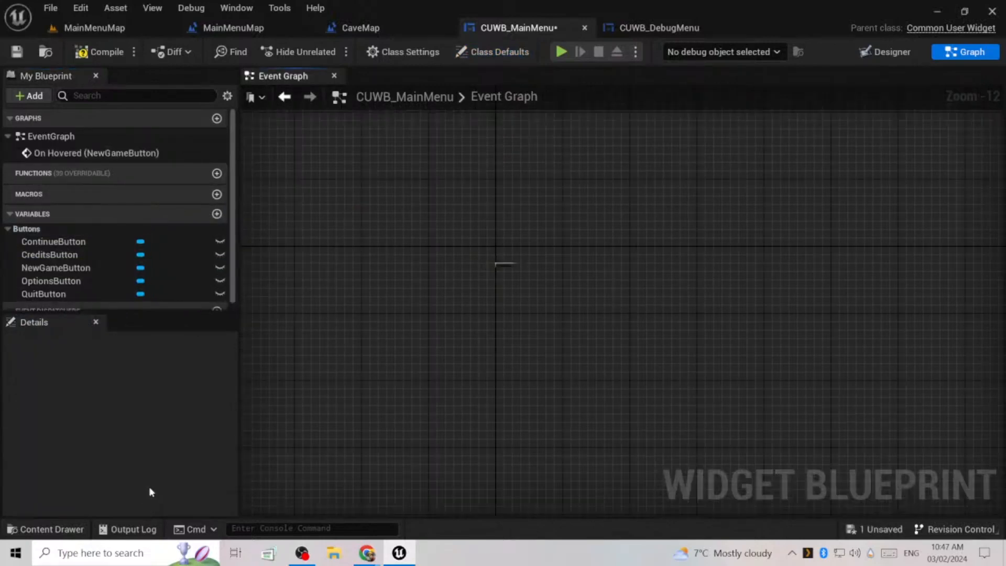
- Copy the Play Sound 2D node from DoubleJumpButton's hover chain in CUWB_DebugMenu into the CUWB_MainMenu event graph
click(654, 31)
right_drag(298, 247, 791, 227)
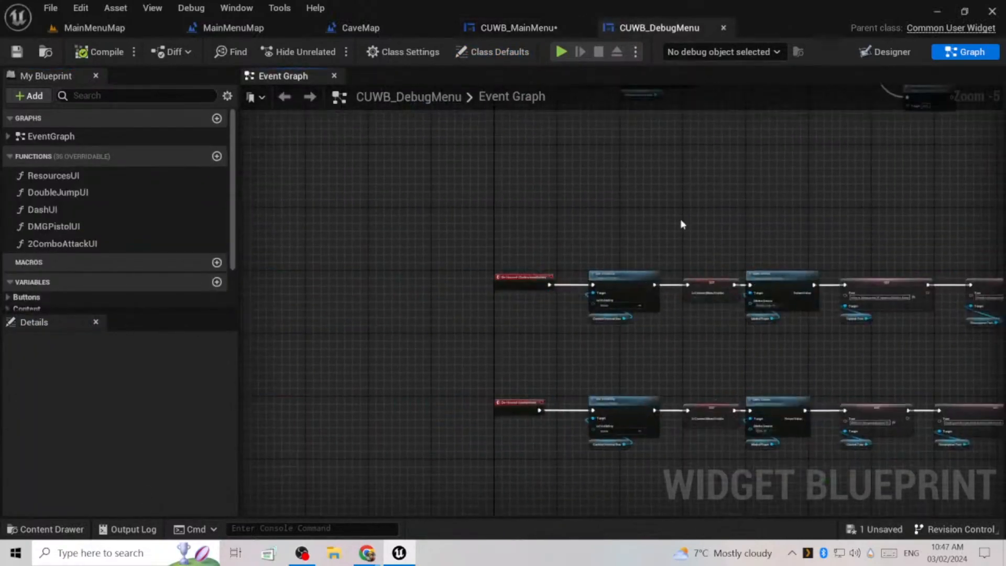
scroll(534, 278, up, 4)
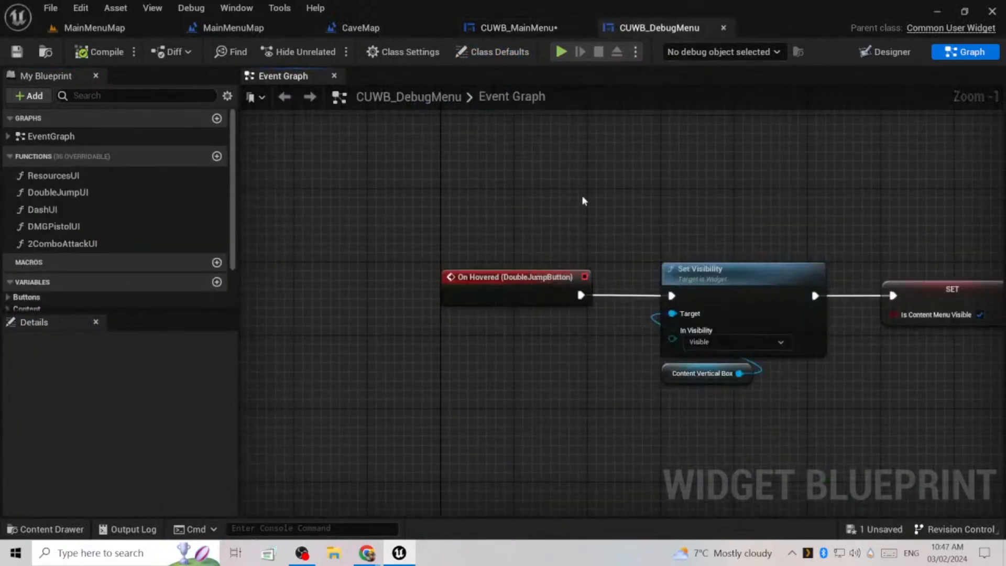
scroll(623, 193, down, 1)
right_drag(932, 206, 471, 193)
right_drag(886, 173, 398, 176)
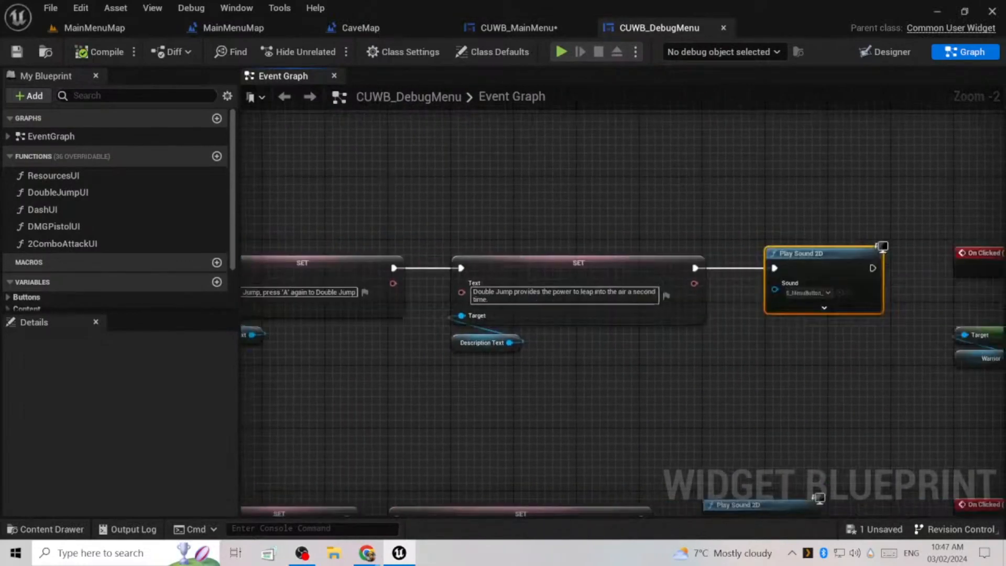
right_drag(792, 197, 411, 186)
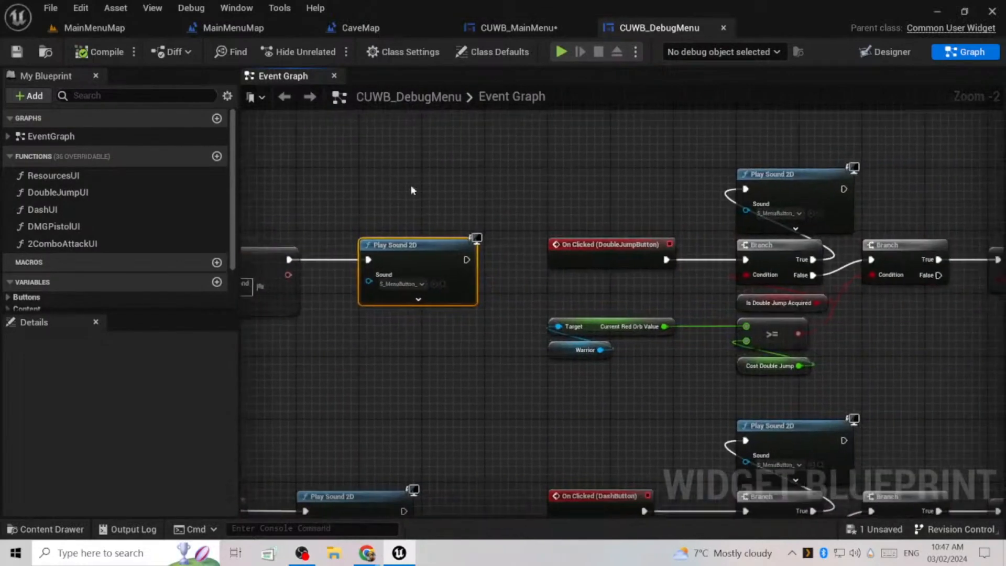
click(489, 28)
click(798, 323)
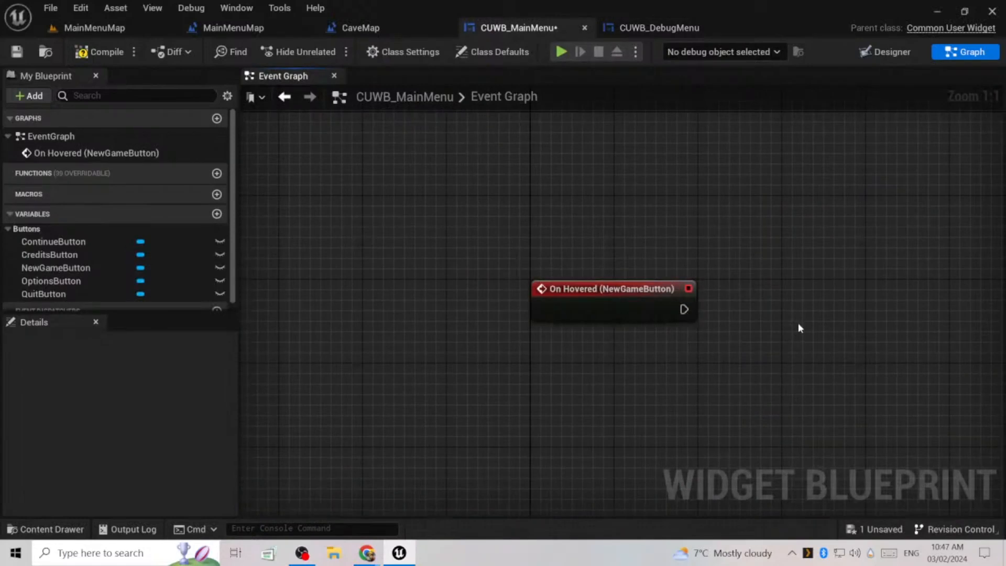
key(ctrl+v)
- Connect NewGameButton's On Hovered event to the pasted Play Sound 2D node and straighten the connection between them
drag(805, 349, 683, 311)
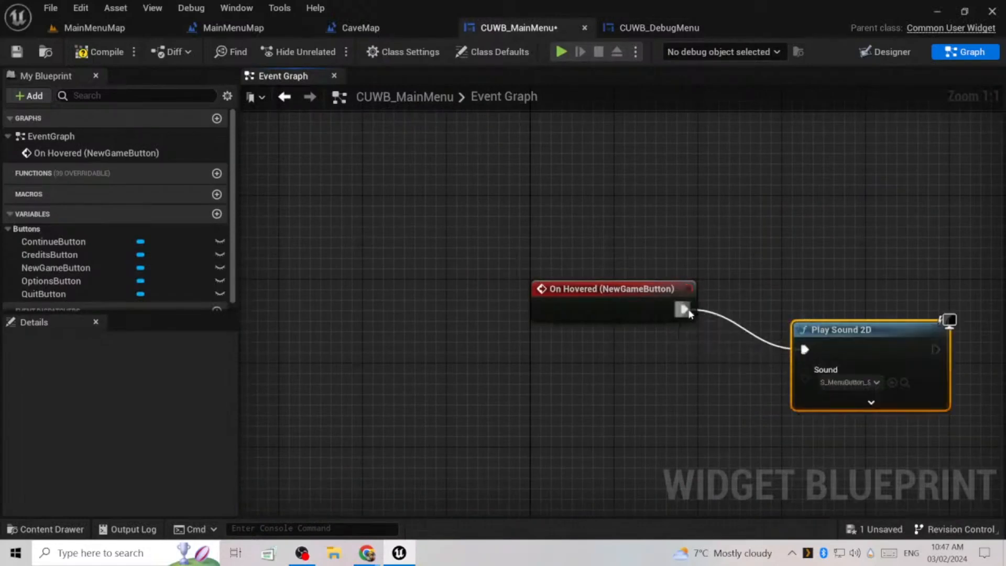
drag(844, 335, 833, 293)
right_drag(831, 234, 670, 225)
drag(717, 239, 469, 314)
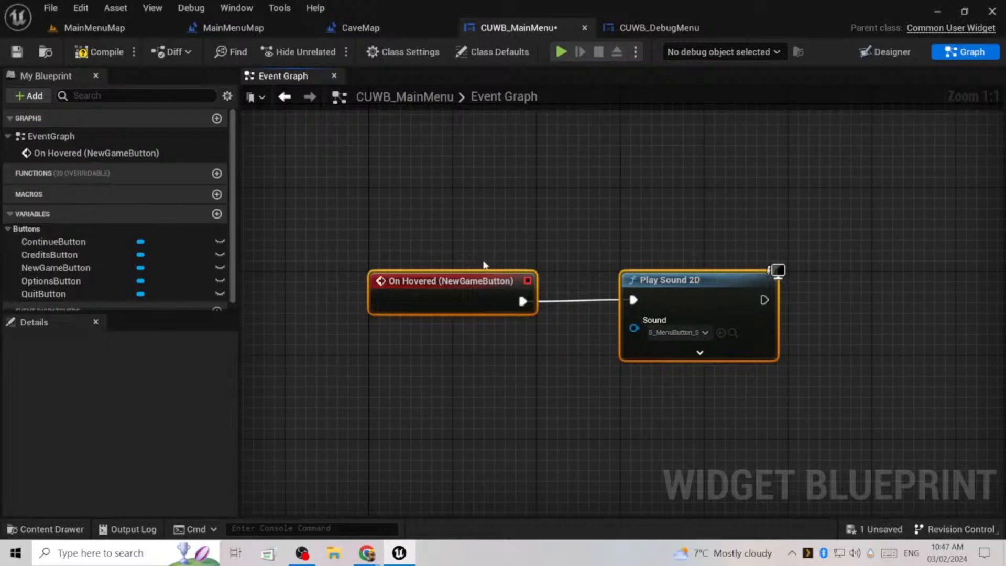
key(q)
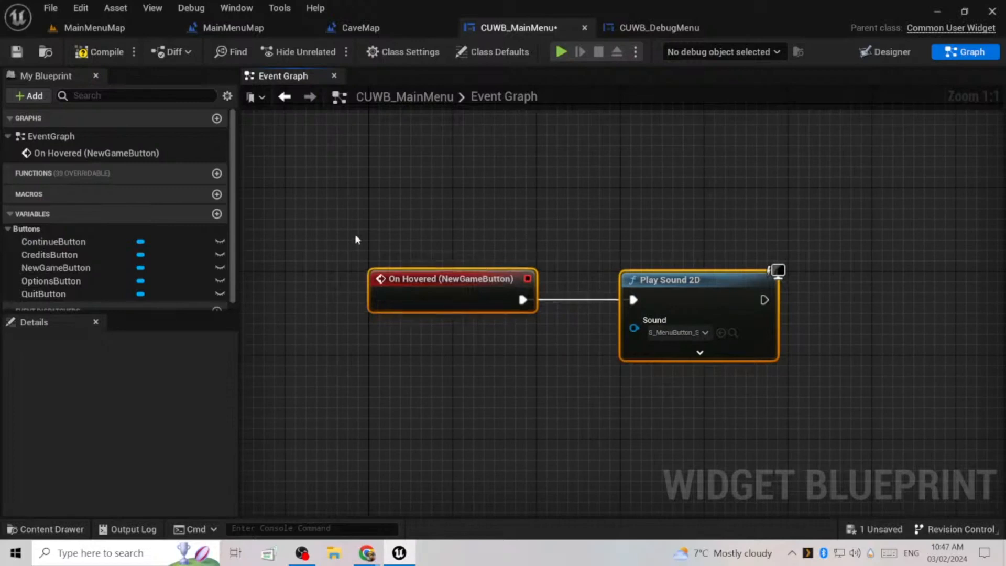
- Add an On Clicked event for NewGameButton and place it beyond the Play Sound 2D node, level with the hover chain
click(74, 268)
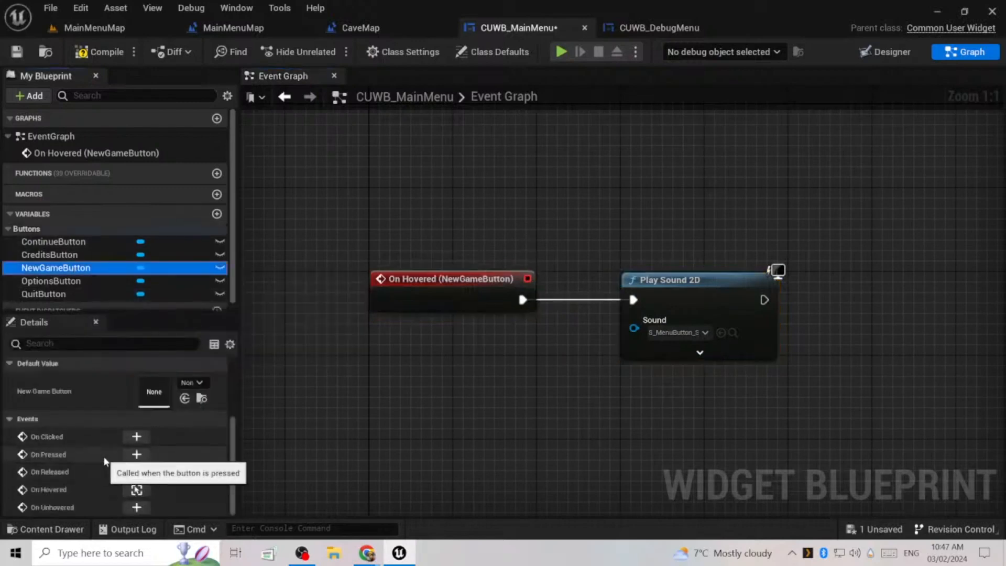
click(638, 30)
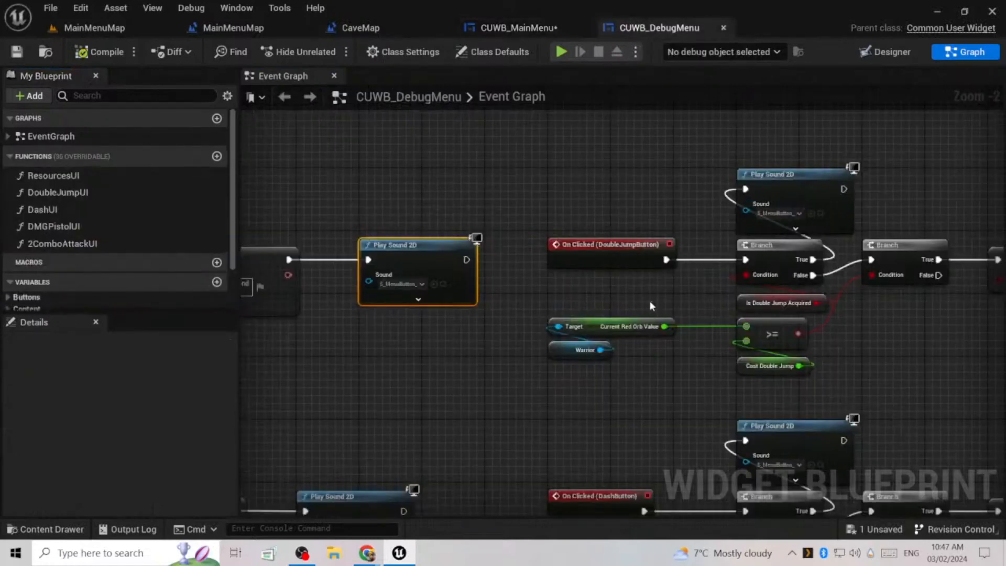
click(516, 28)
click(136, 437)
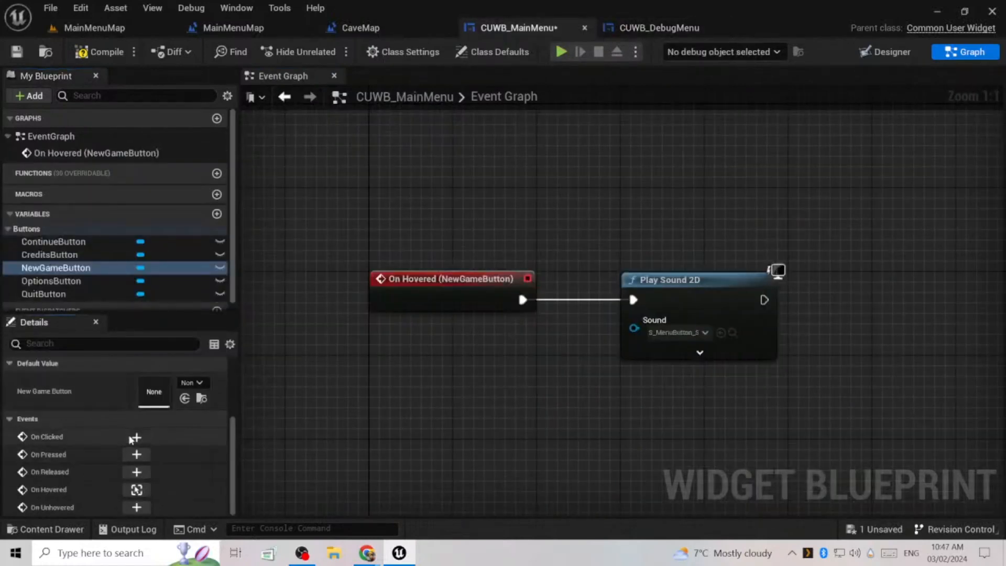
drag(349, 317, 806, 193)
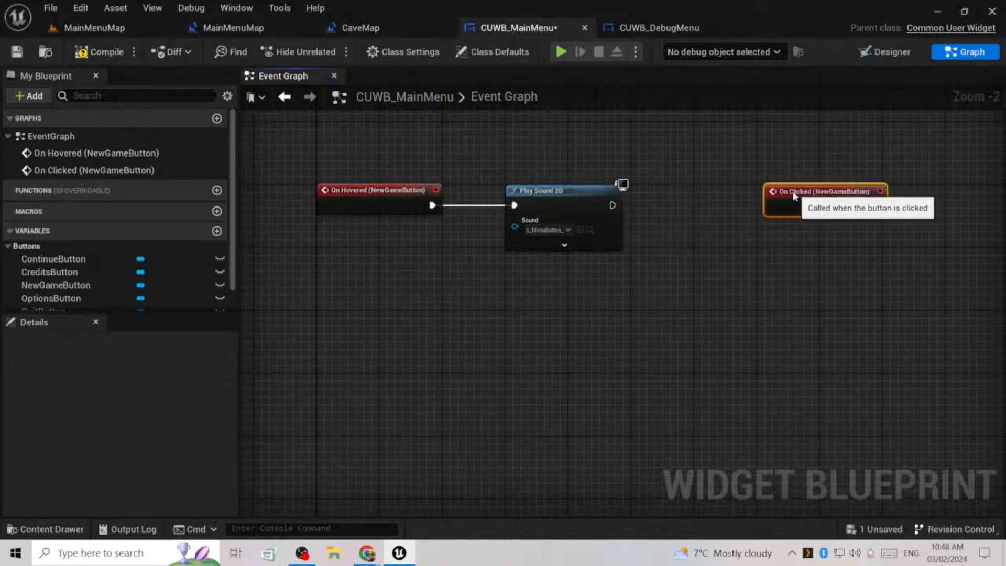
- Connect Load Stream Level (by Object Reference) to NewGameButton's On Clicked event, set to CaveMap with Make Visible After Load enabled, and compile the widget
right_drag(811, 309, 464, 350)
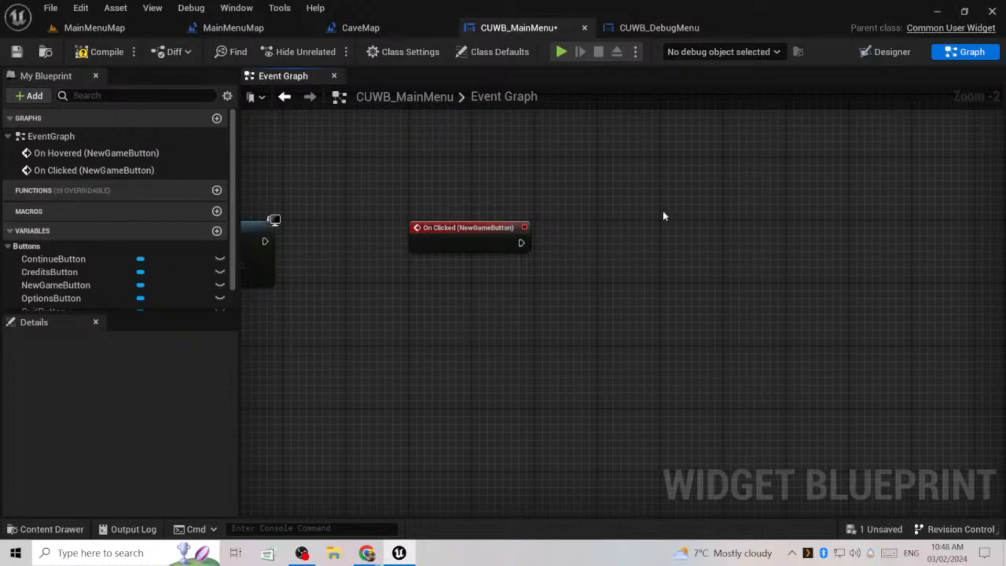
drag(520, 242, 562, 242)
text(load stream)
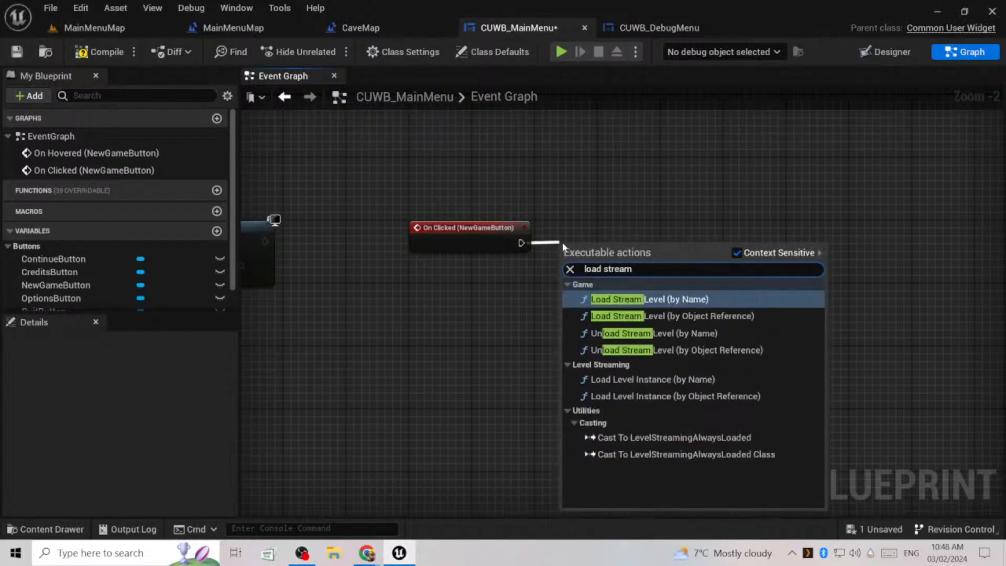
key(Down)
key(Return)
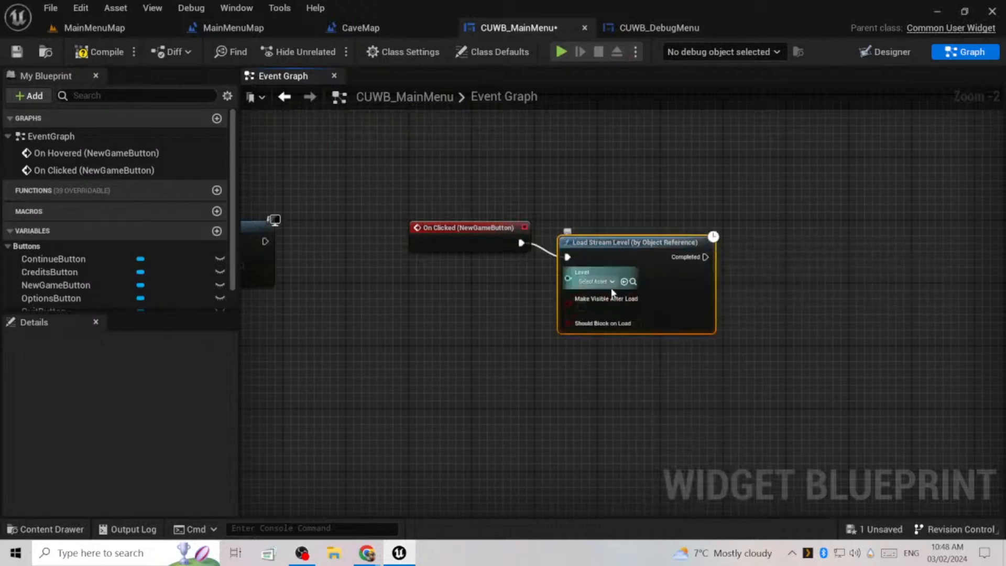
click(609, 287)
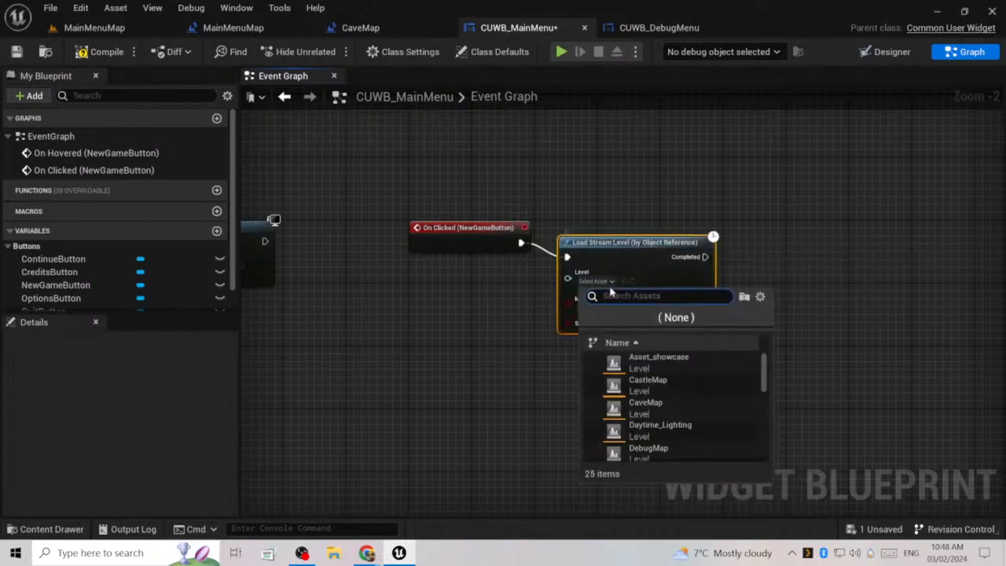
click(681, 406)
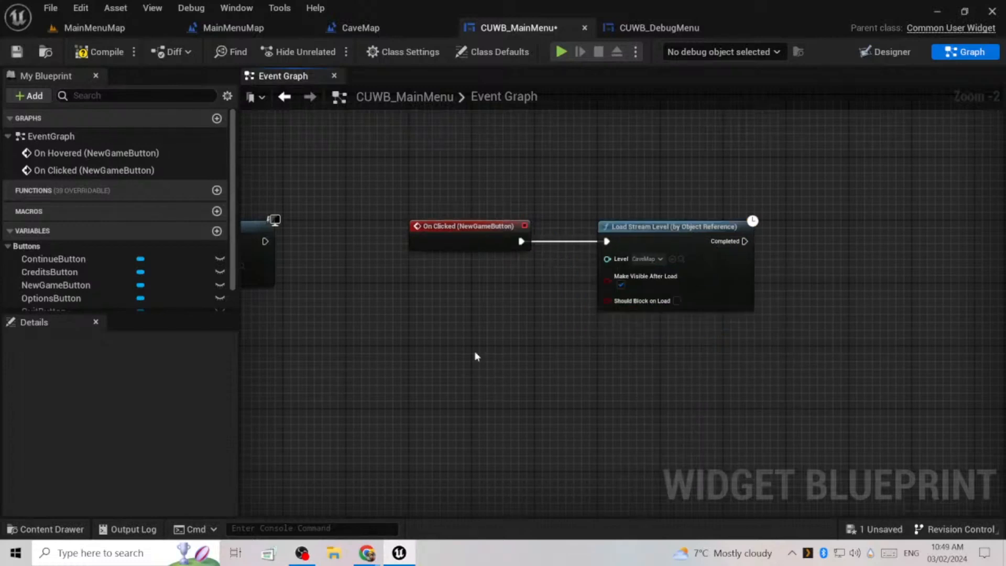
click(91, 50)
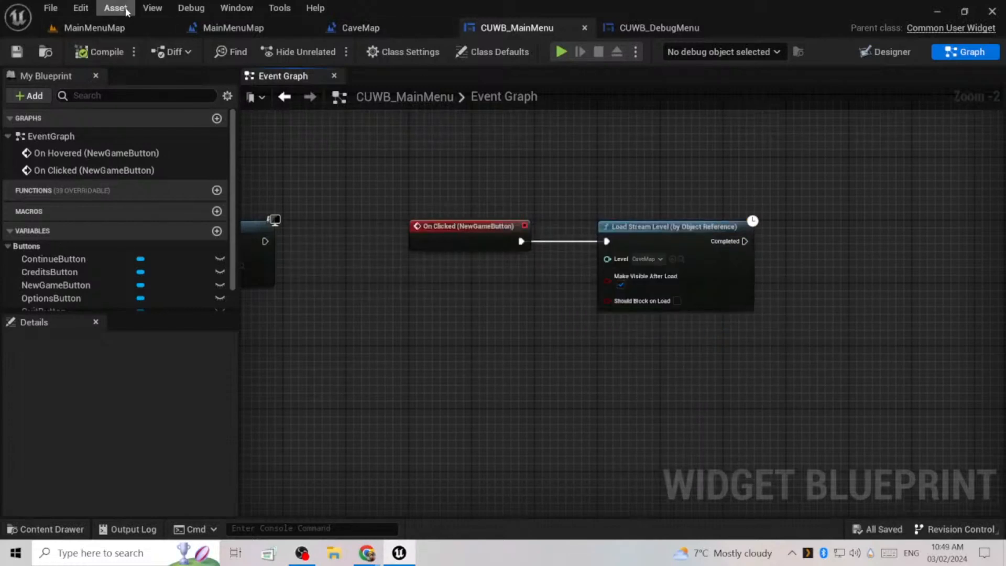
- Play-test MainMenuMap in the viewport, switching the menu selection between New Game and Continue, and stop the session
click(86, 28)
click(296, 50)
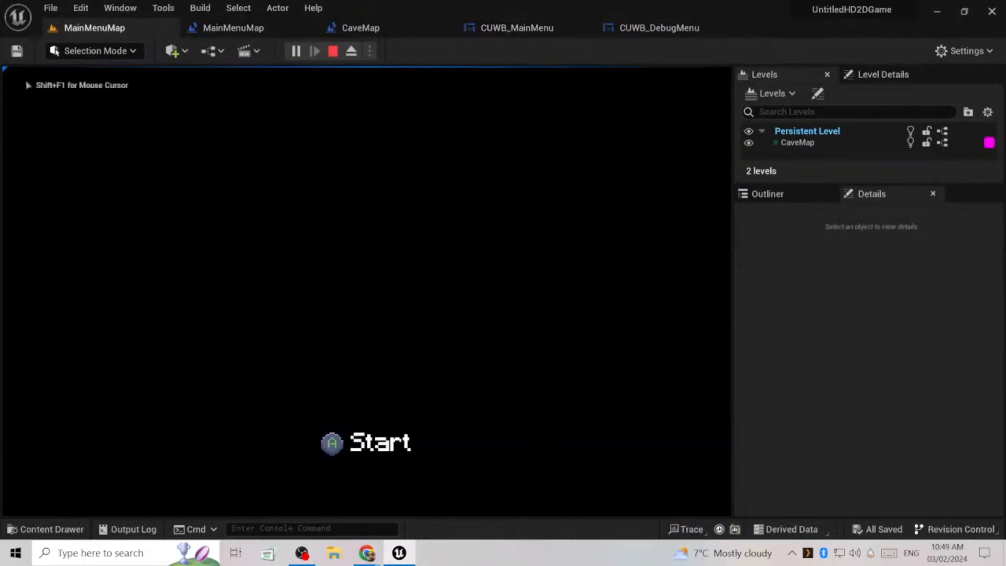
key(Return)
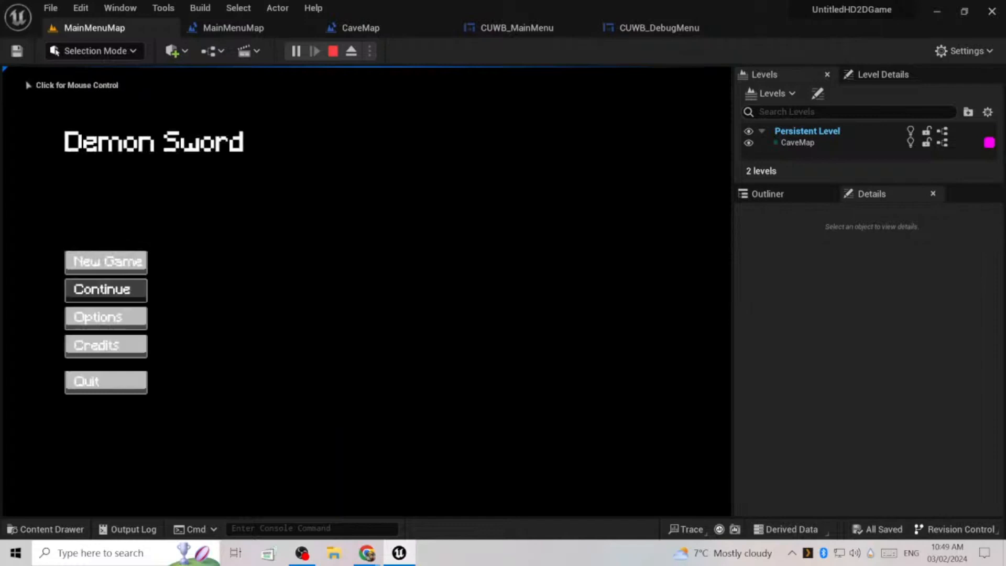
key(Up)
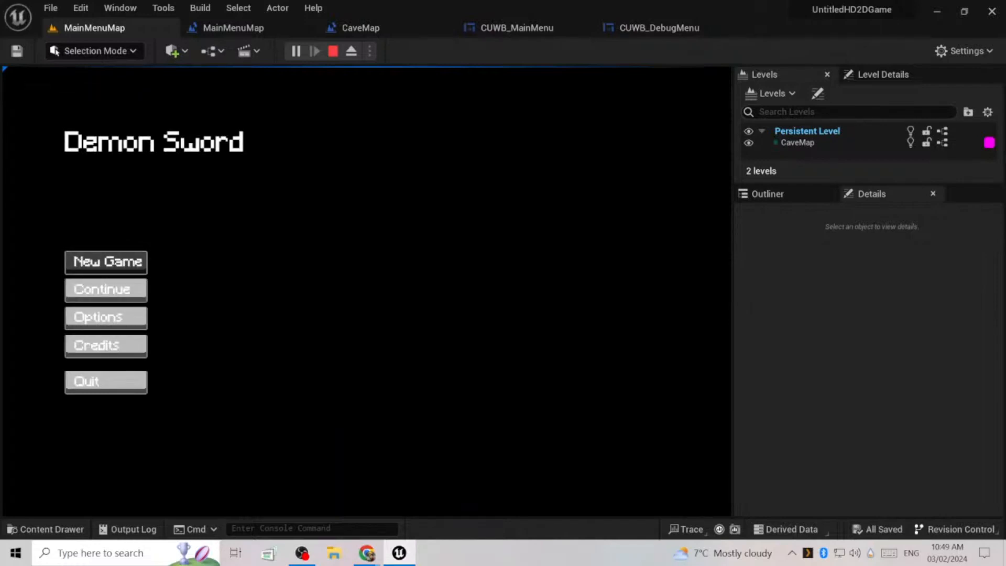
key(Down)
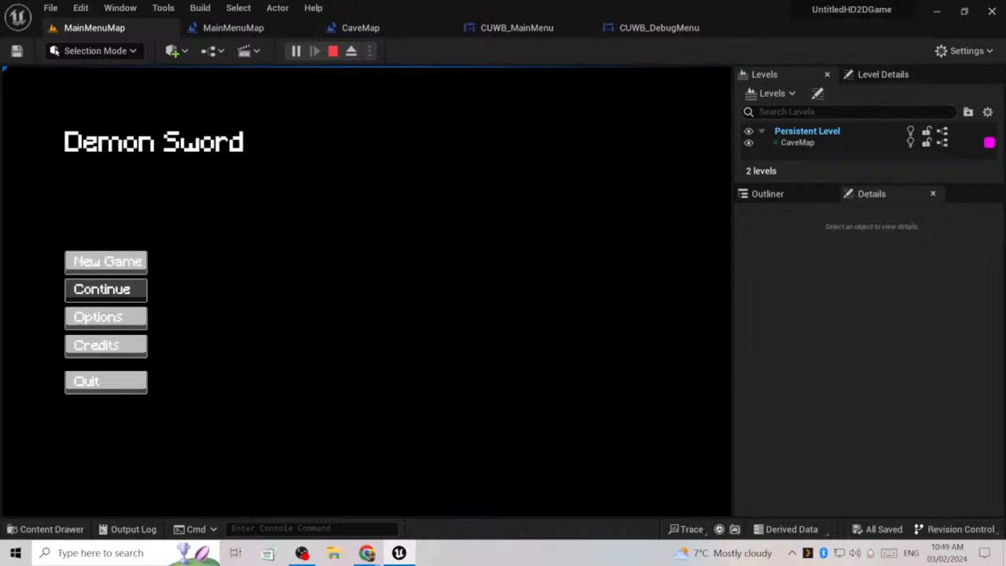
key(Up)
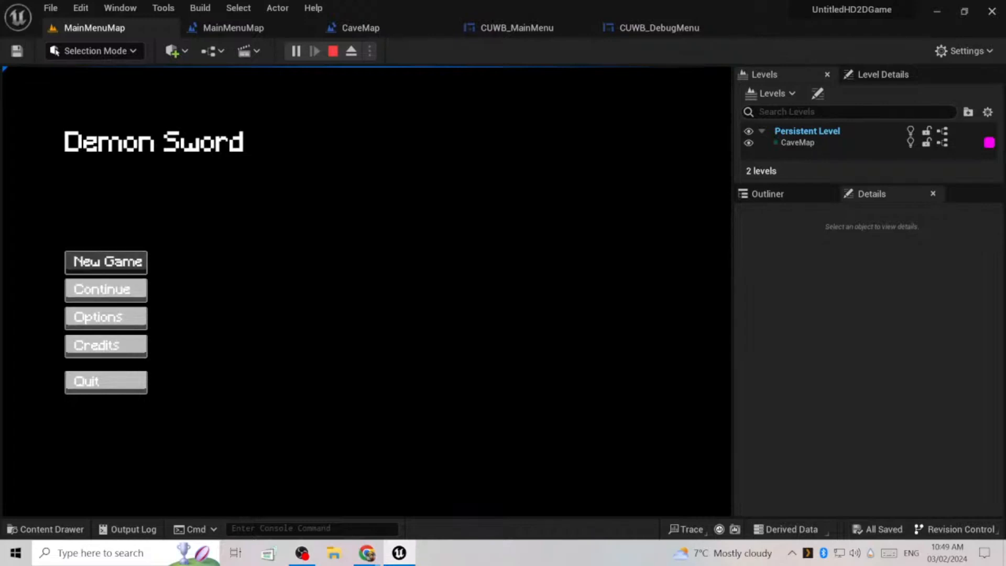
key(Escape)
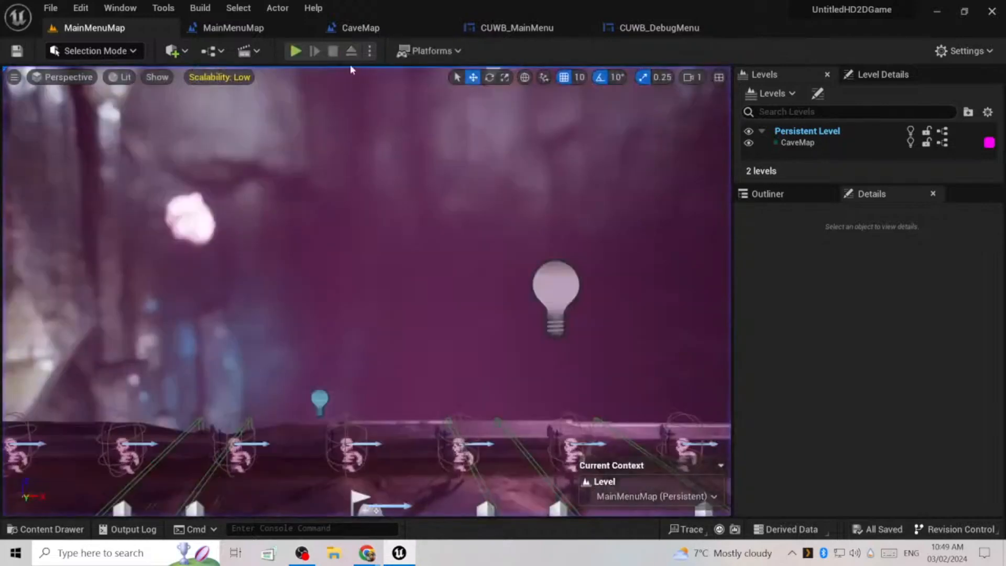
- Play-test MainMenuMap in a New Editor Window (PIE), going past the Start screen and highlighting New Game
click(369, 53)
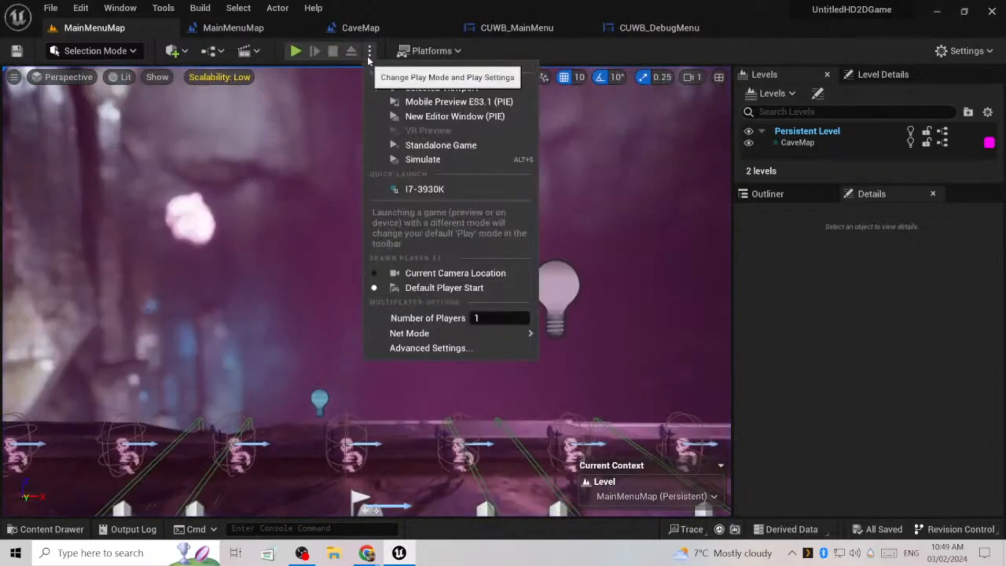
click(483, 118)
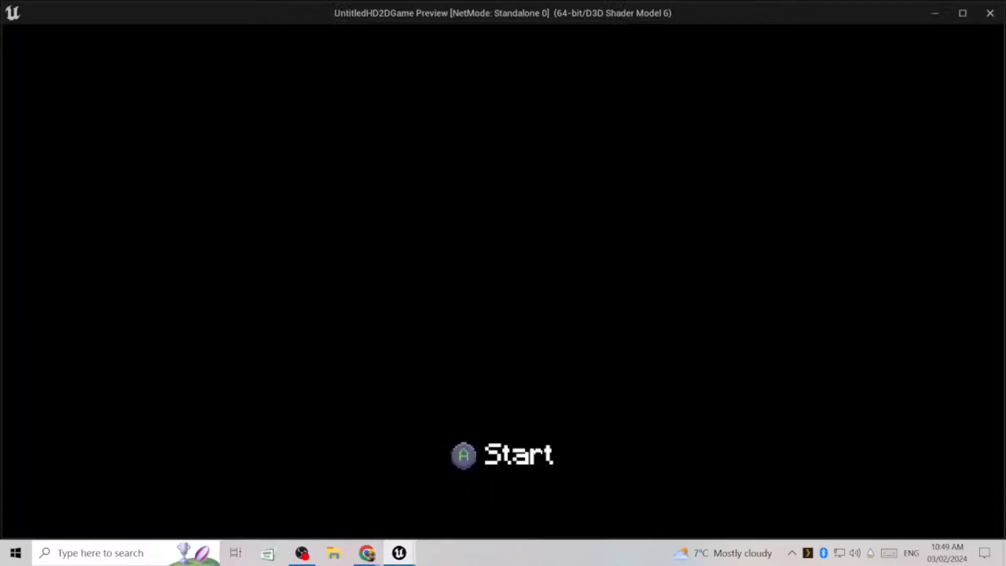
key(Return)
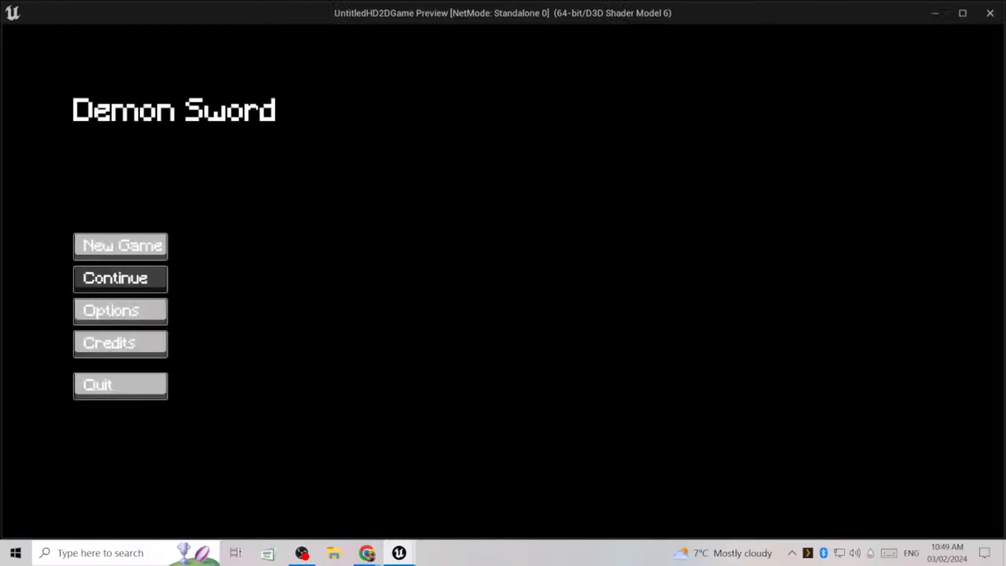
key(Up)
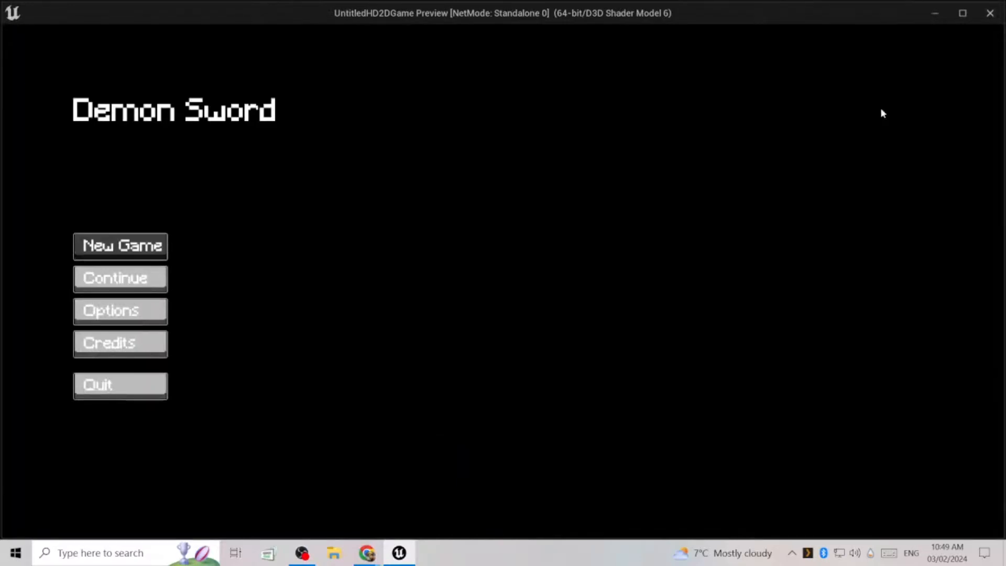
- Close the preview window and play-test MainMenuMap as a full-screen Standalone Game, going past the Start screen and highlighting New Game
key(Escape)
click(370, 52)
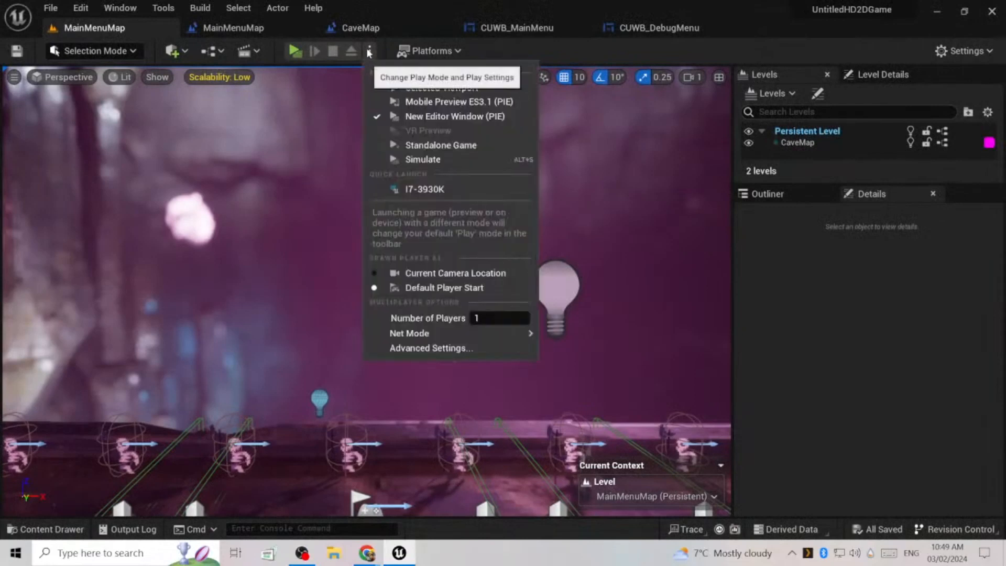
click(483, 152)
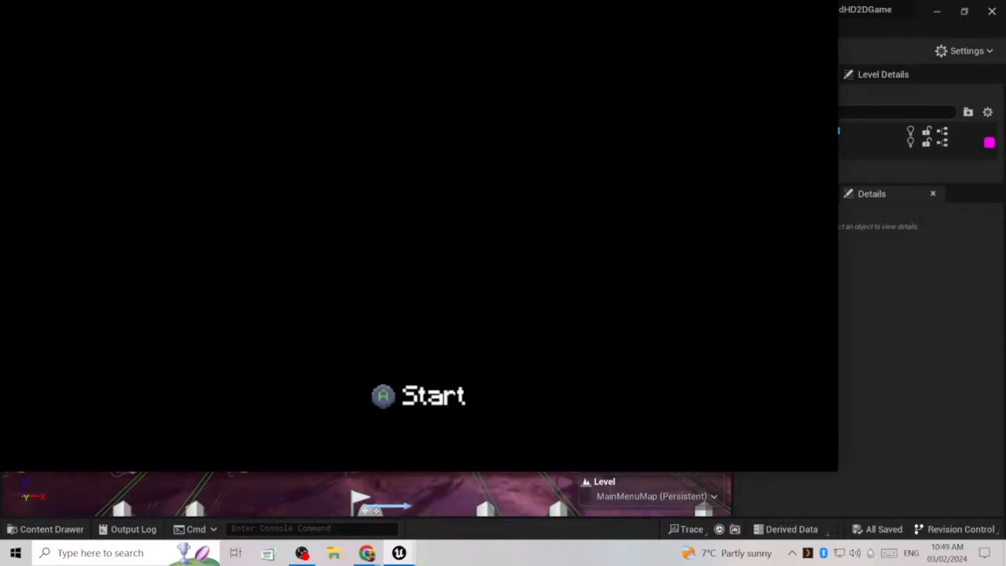
key(F11)
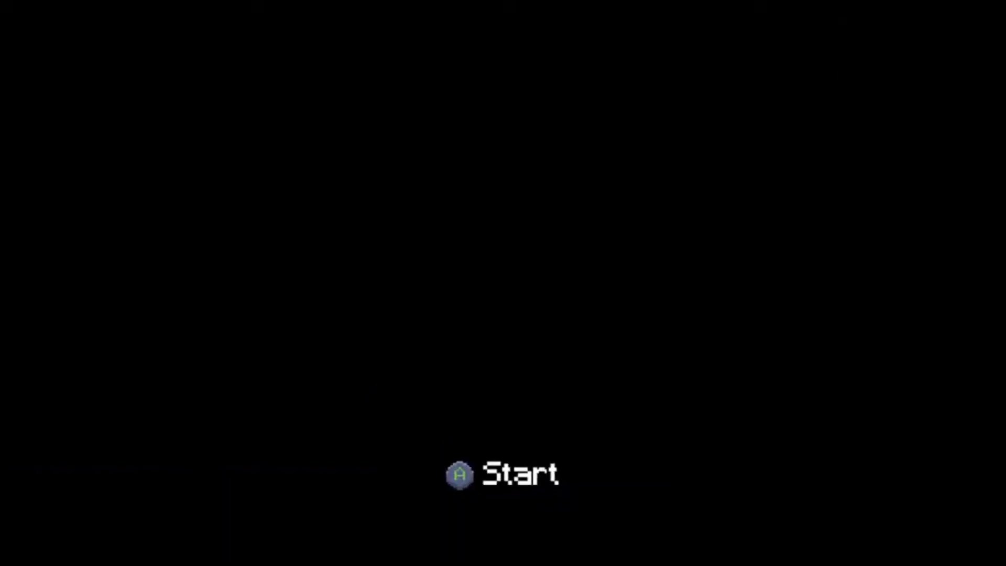
key(Return)
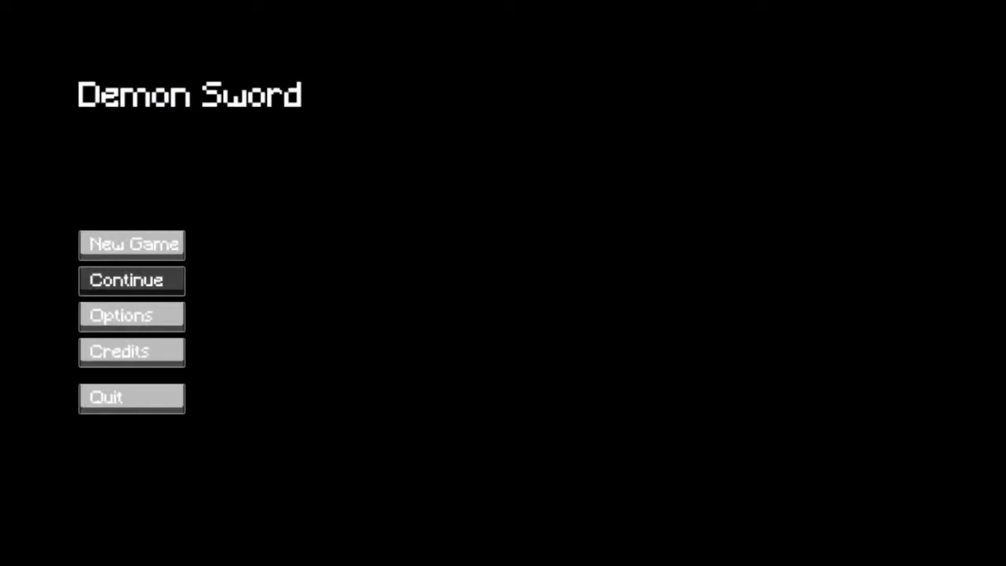
key(Up)
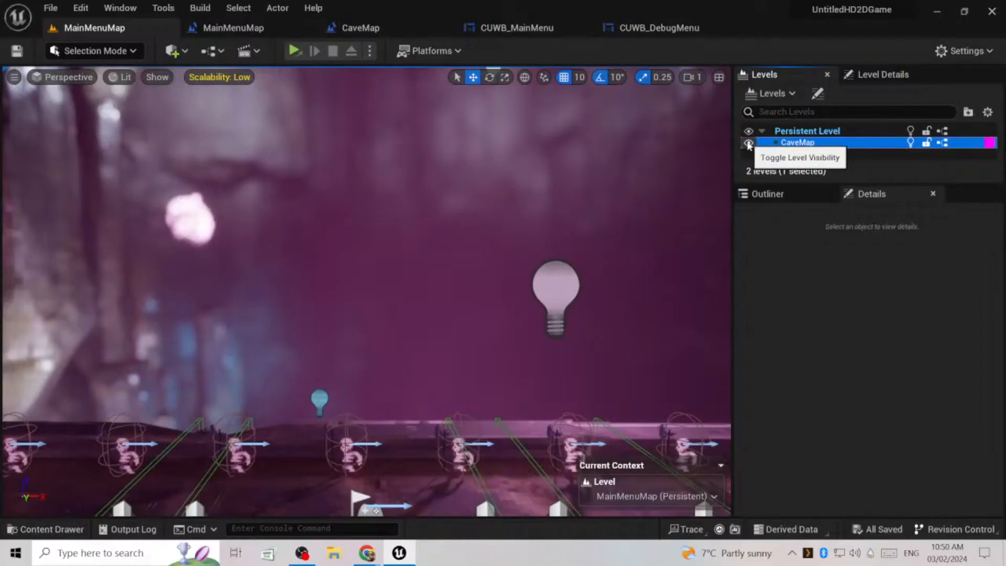
- Hide the CaveMap sublevel in MainMenuMap and bring up the MainMenuMap level blueprint's main menu creation chain
click(748, 144)
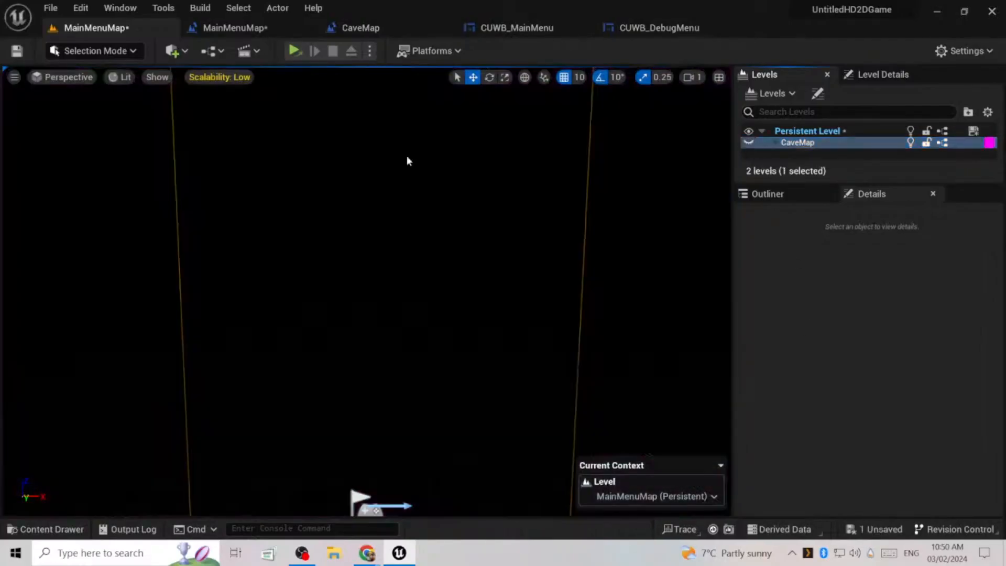
click(236, 28)
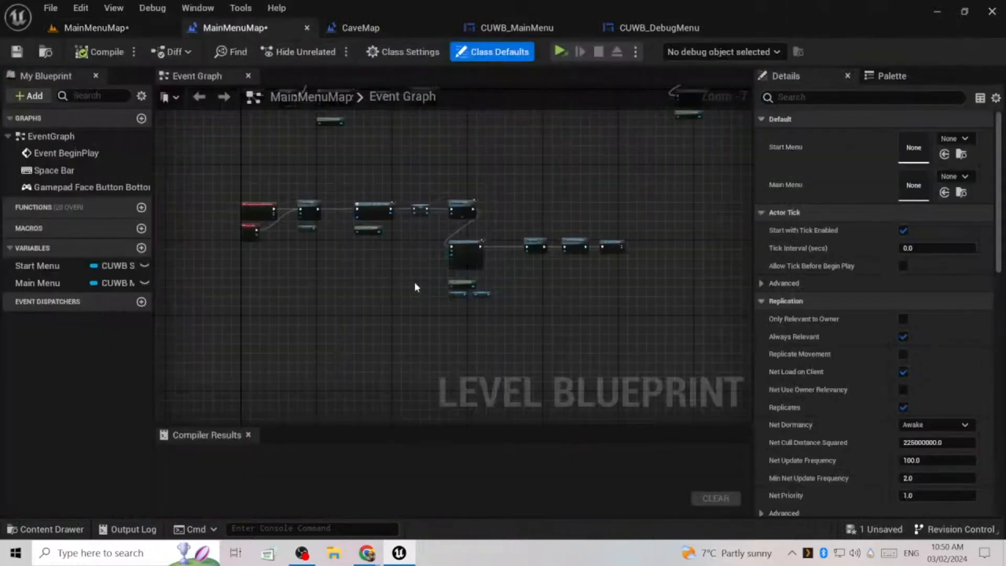
scroll(398, 313, up, 1)
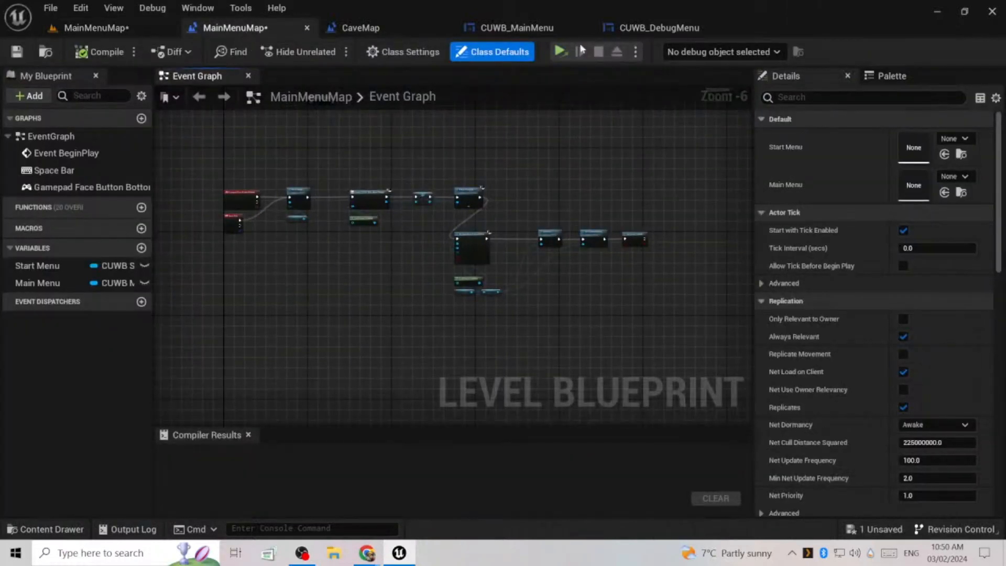
scroll(395, 218, up, 1)
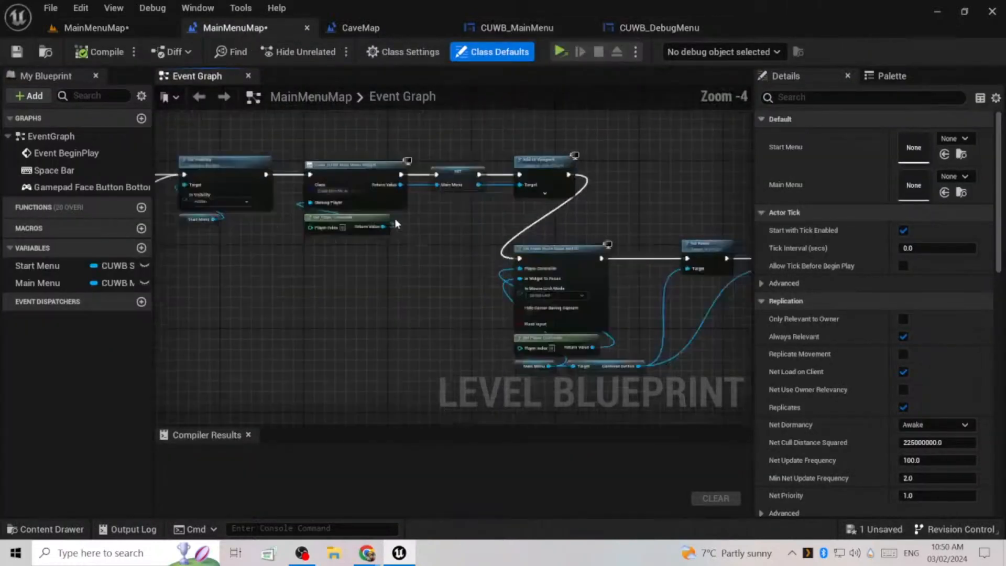
- Examine the CaveMap level blueprint, then the CUWB_MainMenu widget's event graph and its Canvas Panel in the designer layout
click(369, 28)
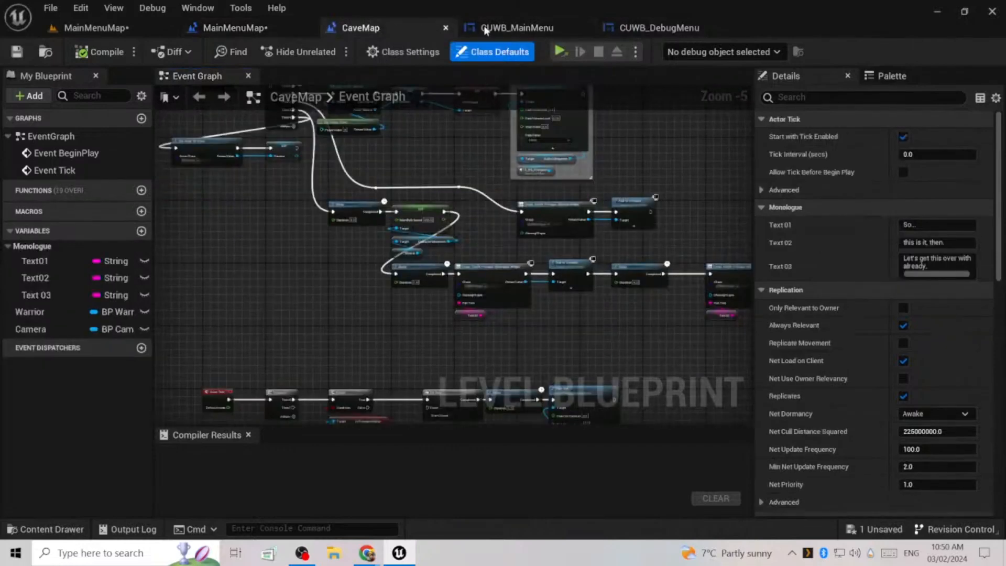
click(522, 31)
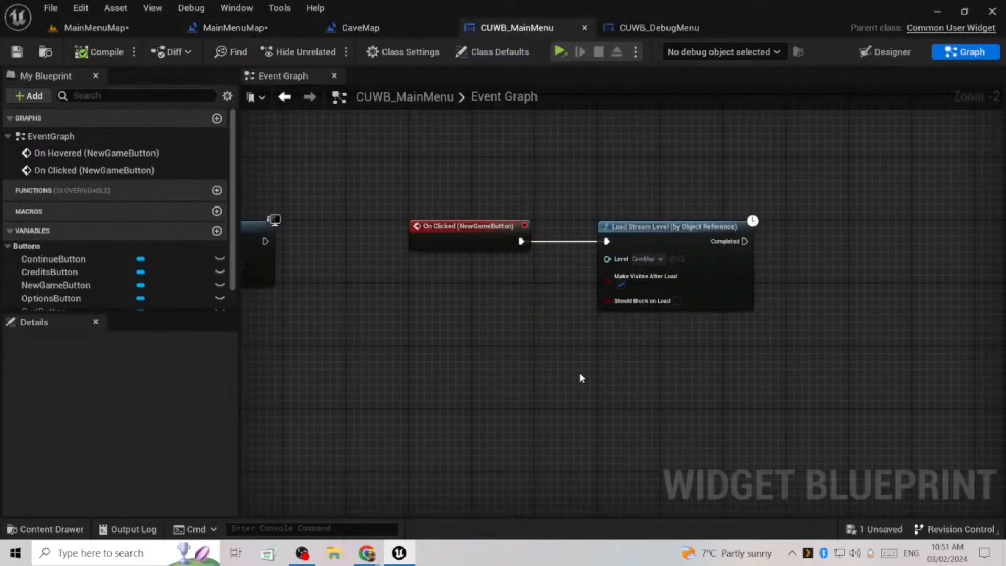
right_drag(649, 292, 332, 399)
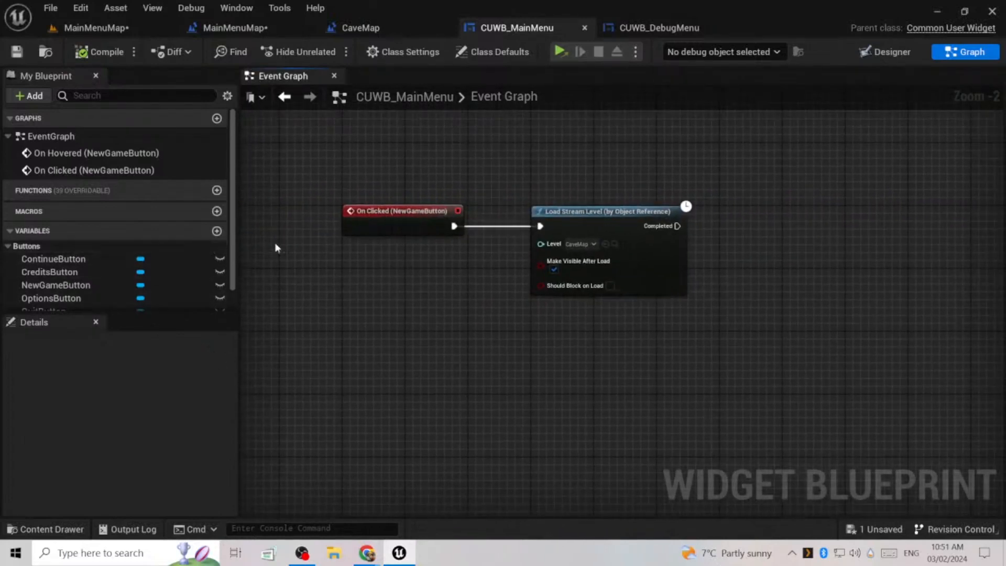
click(887, 53)
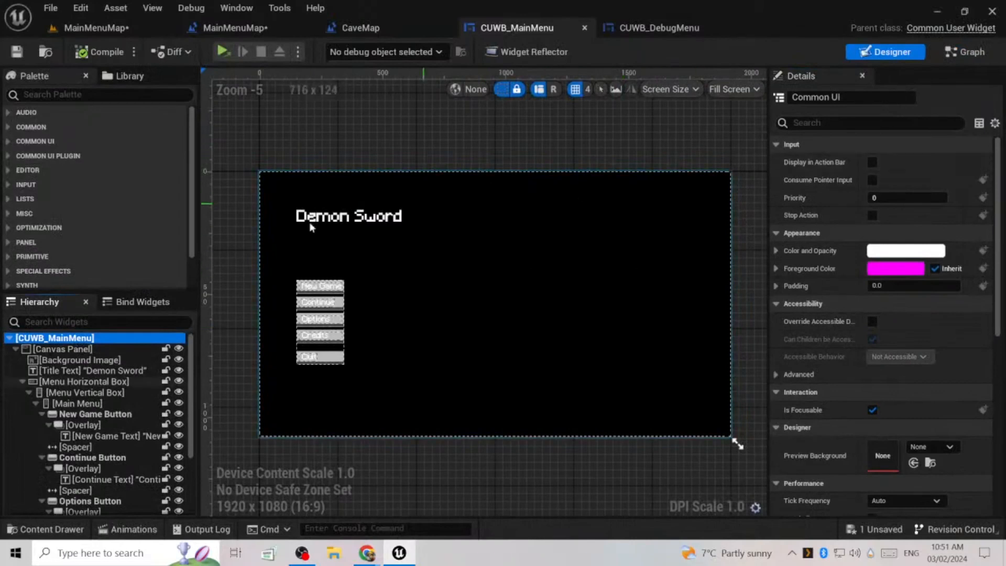
click(55, 349)
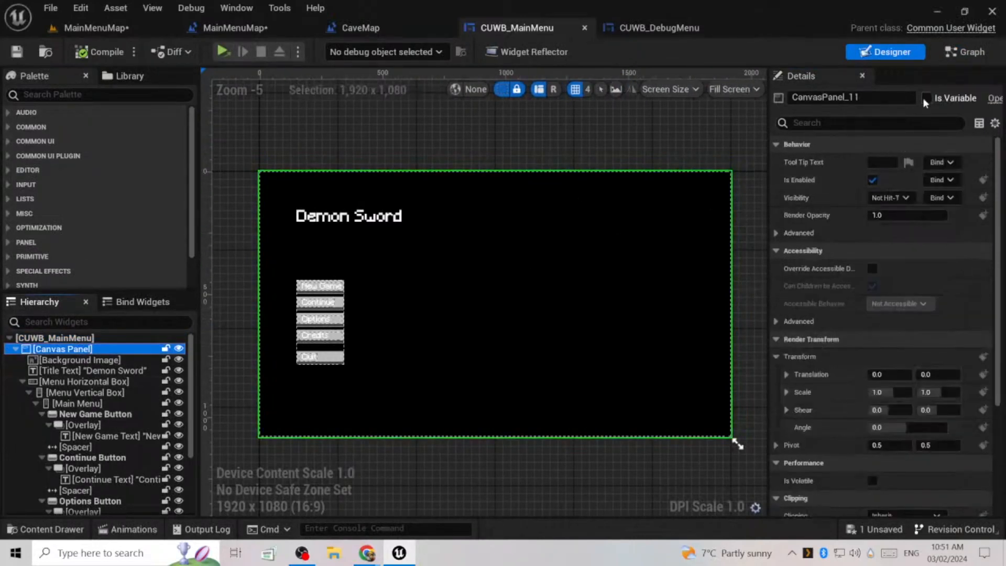
click(965, 52)
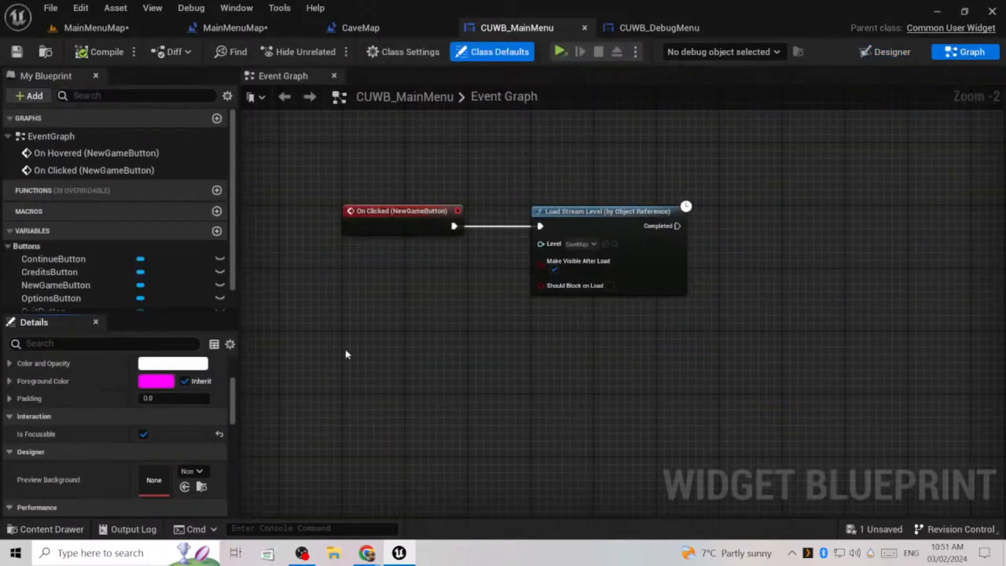
right_drag(409, 354, 620, 356)
scroll(542, 358, down, 6)
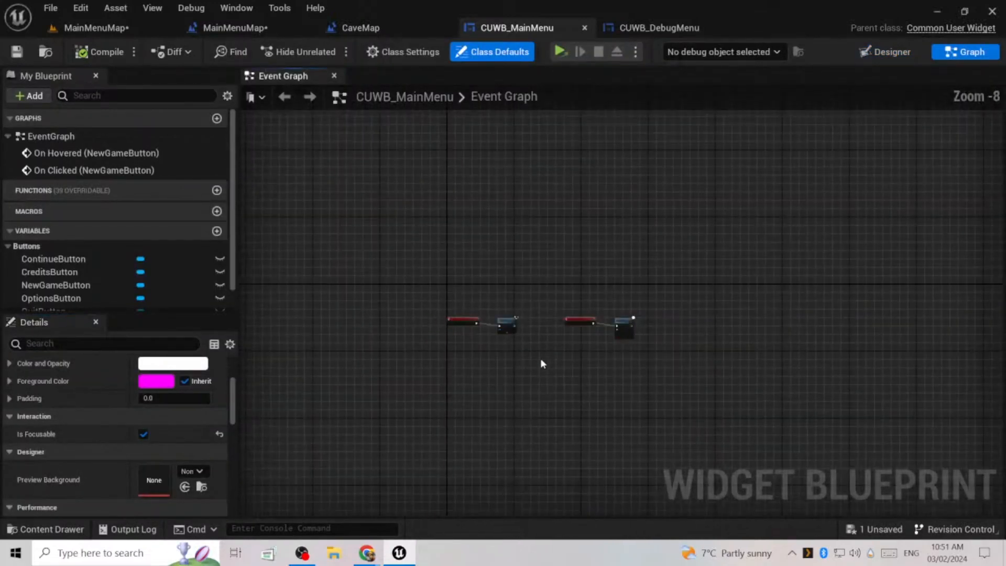
scroll(623, 393, up, 3)
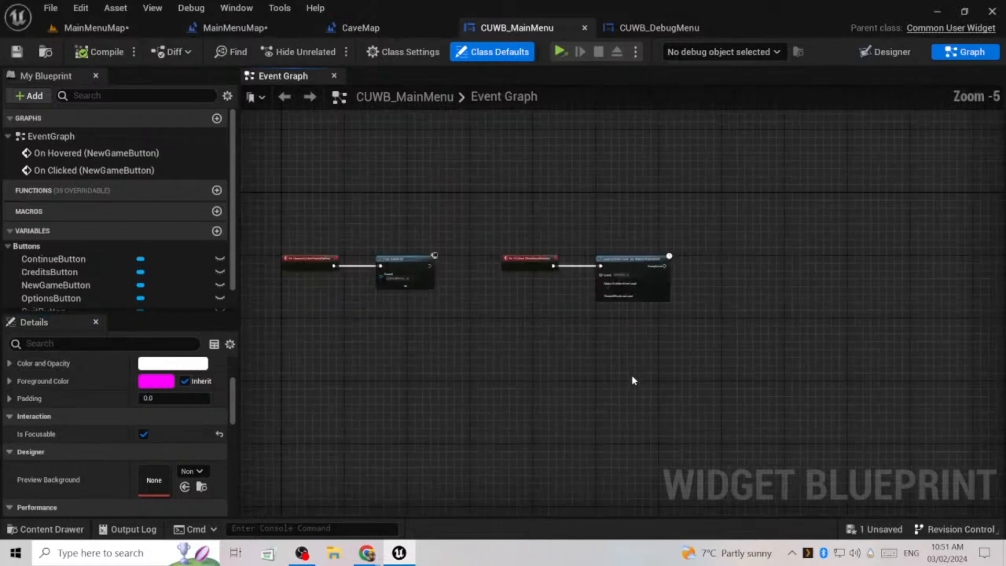
- Connect a Remove from Parent node targeting self to Load Stream Level's Completed output, align it with the chain, and save CUWB_MainMenu
right_drag(624, 375, 550, 345)
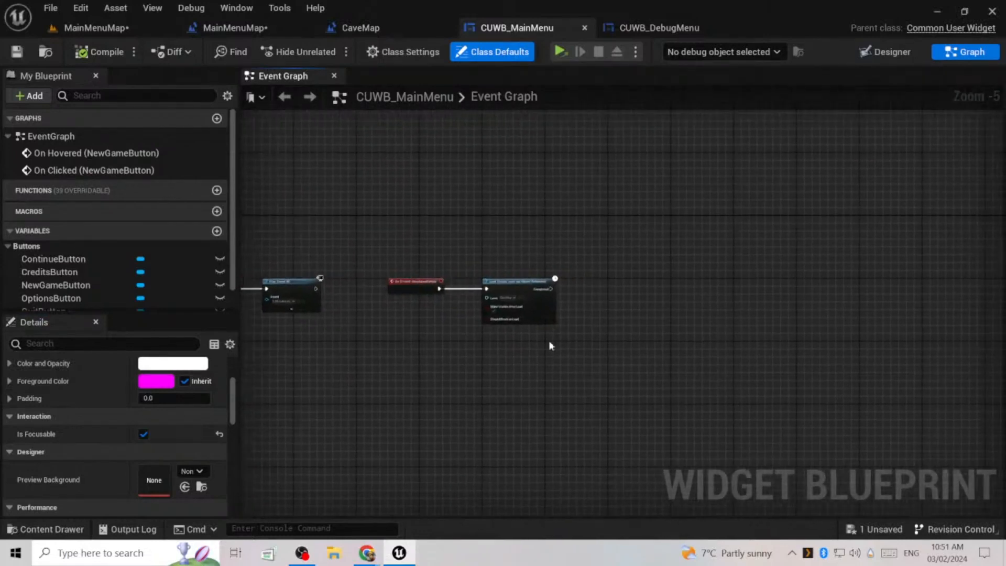
scroll(548, 315, up, 2)
drag(556, 275, 604, 279)
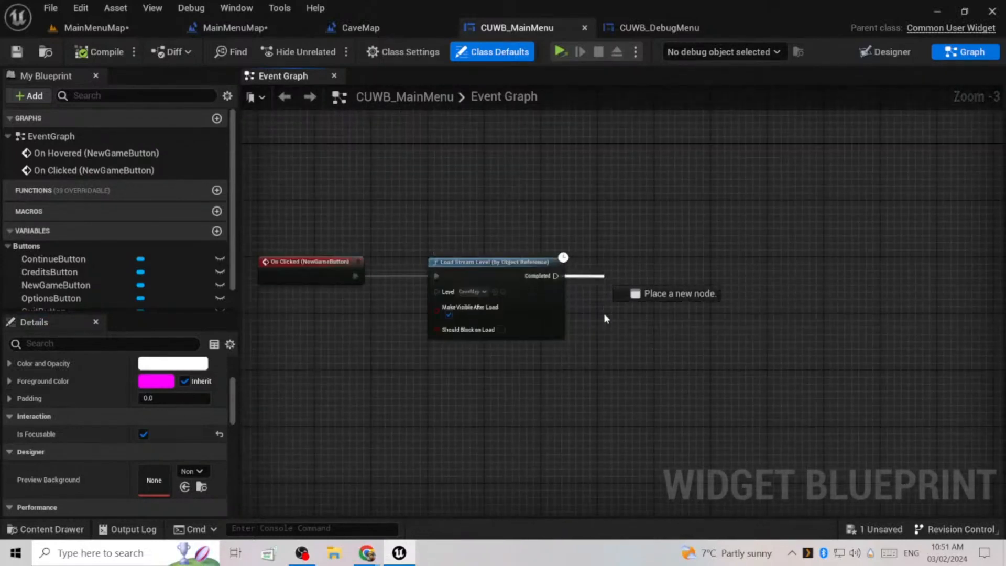
drag(604, 315, 604, 314)
text(remove from)
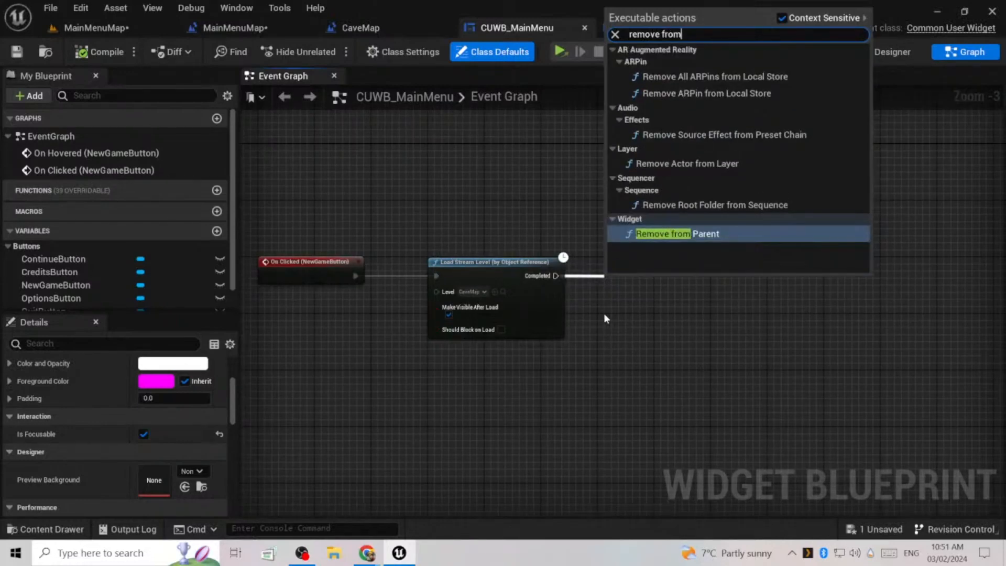
key(Return)
scroll(591, 338, up, 2)
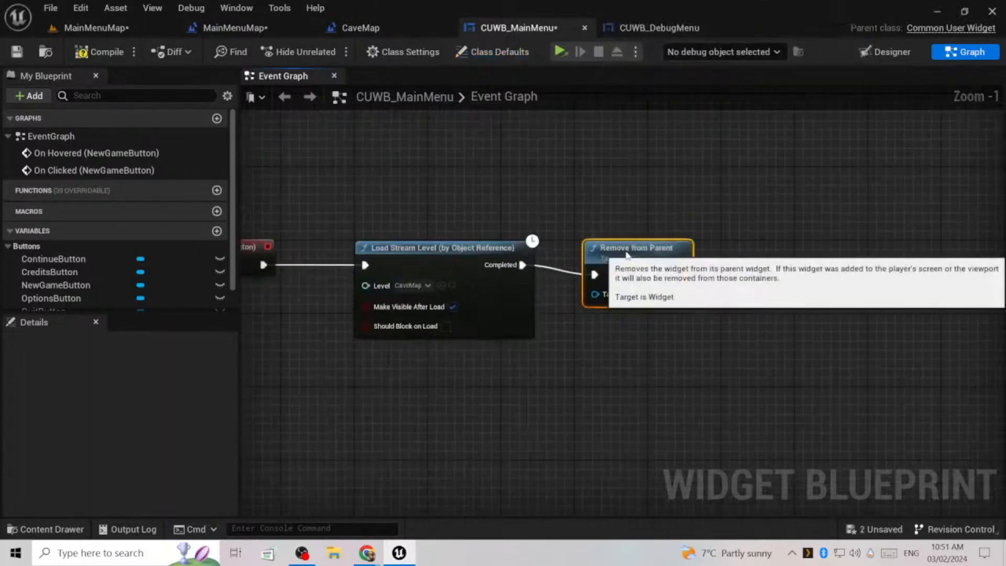
key(ctrl+s)
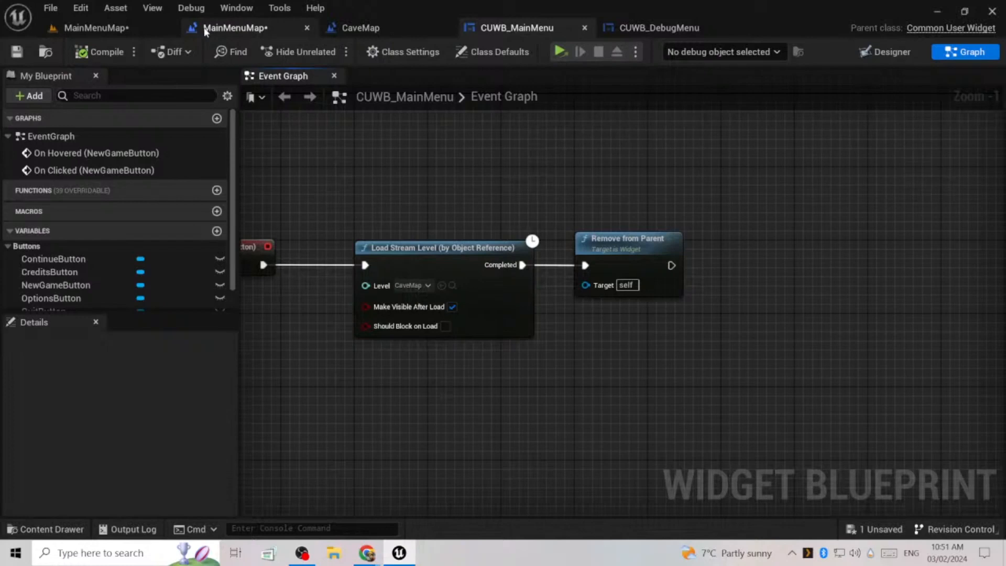
- Save MainMenuMap and play-test it as a full-screen standalone game, going past the Start screen and starting New Game
click(235, 27)
click(144, 28)
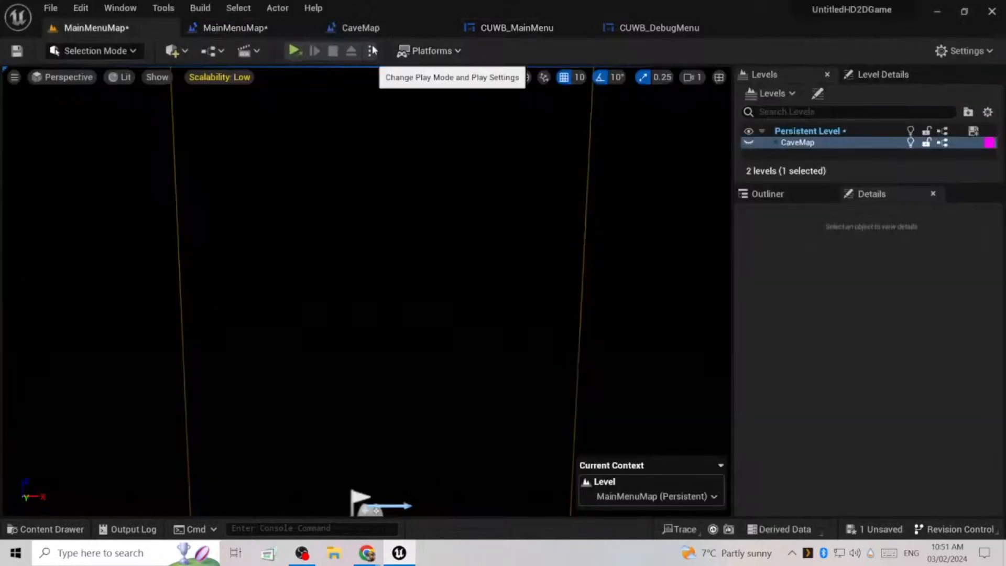
click(294, 50)
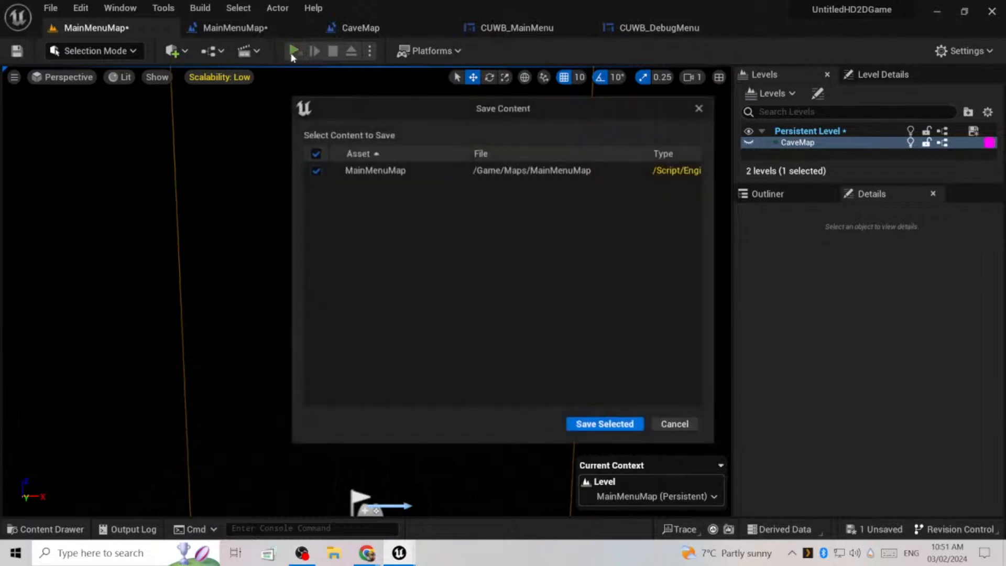
click(598, 426)
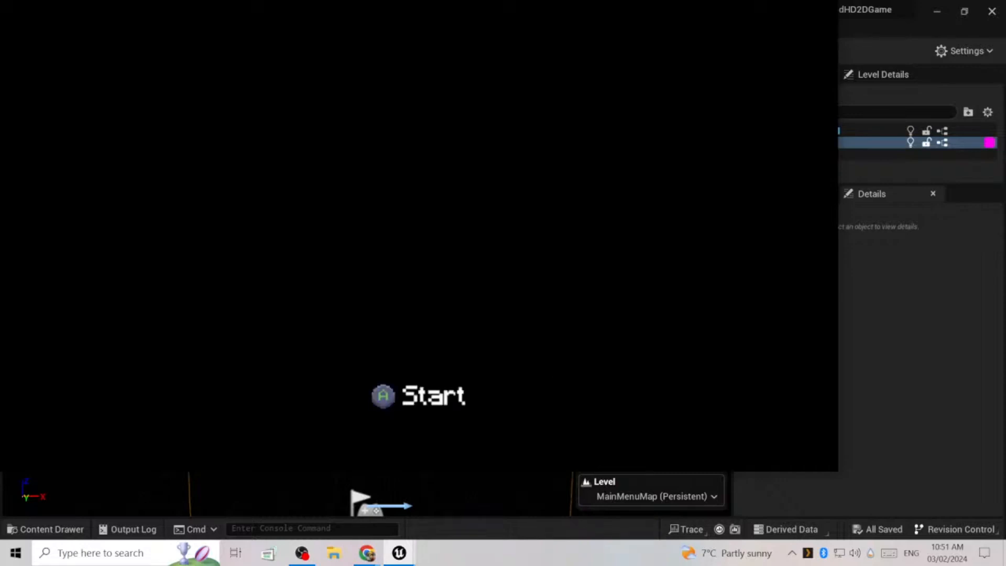
key(F11)
key(Return)
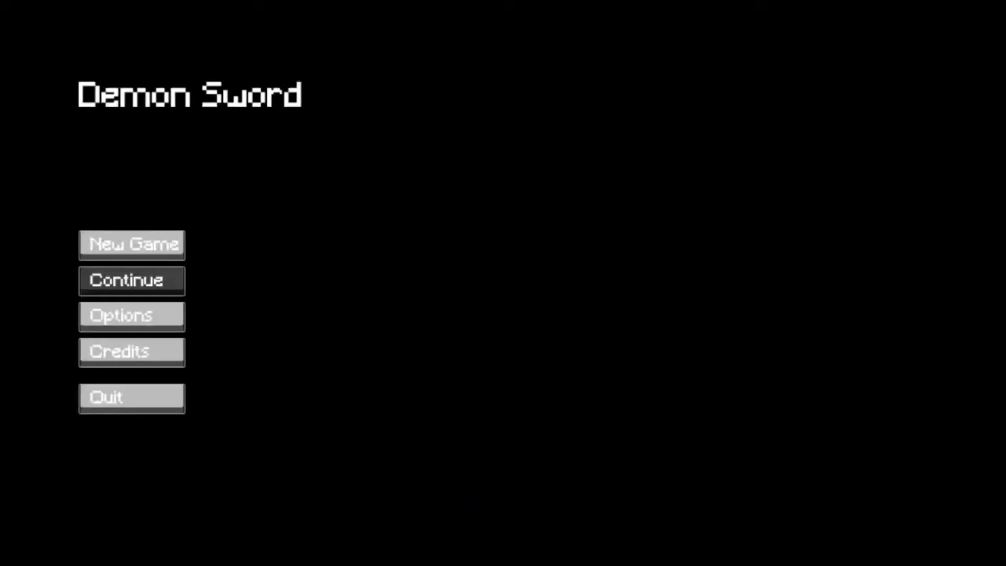
key(Up)
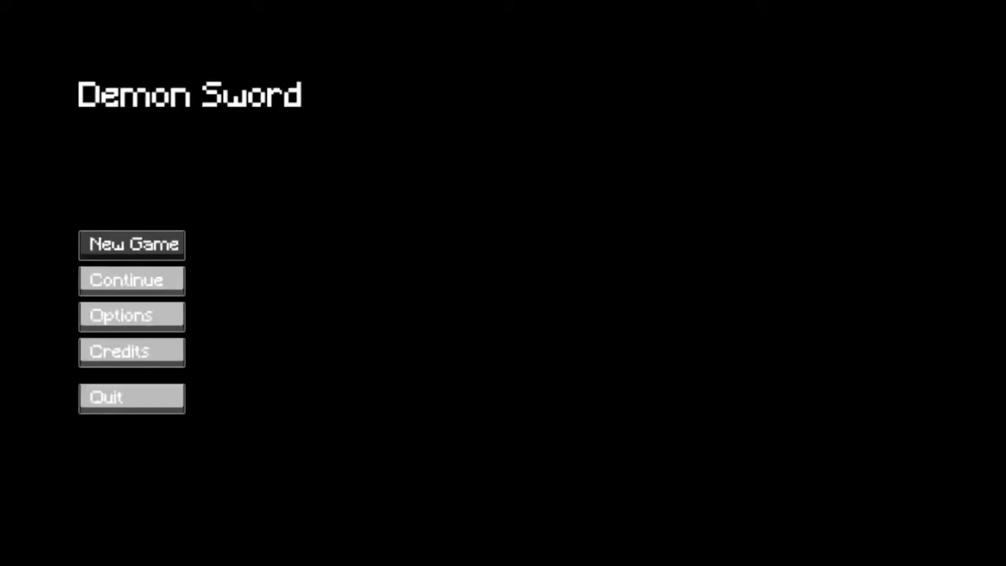
key(Return)
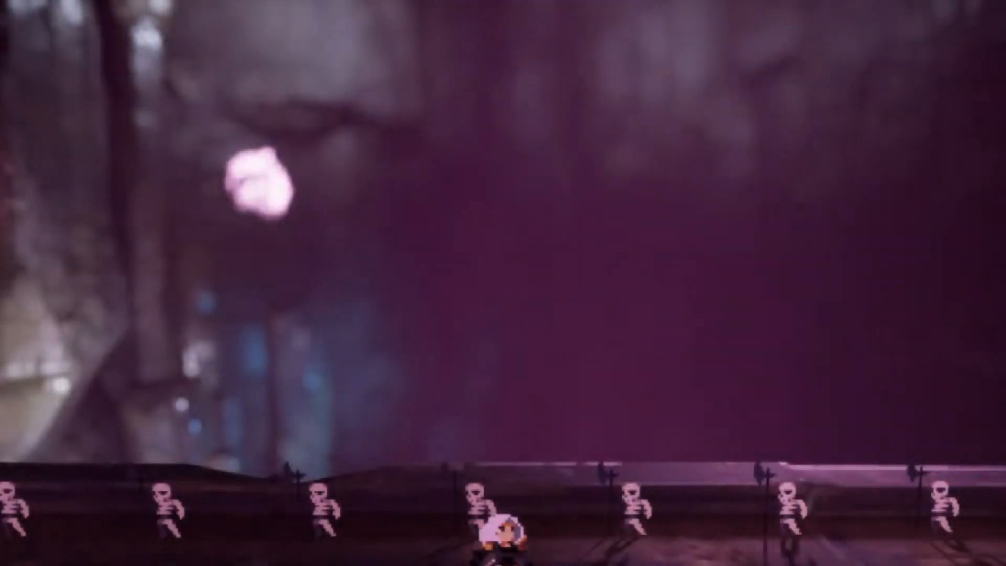